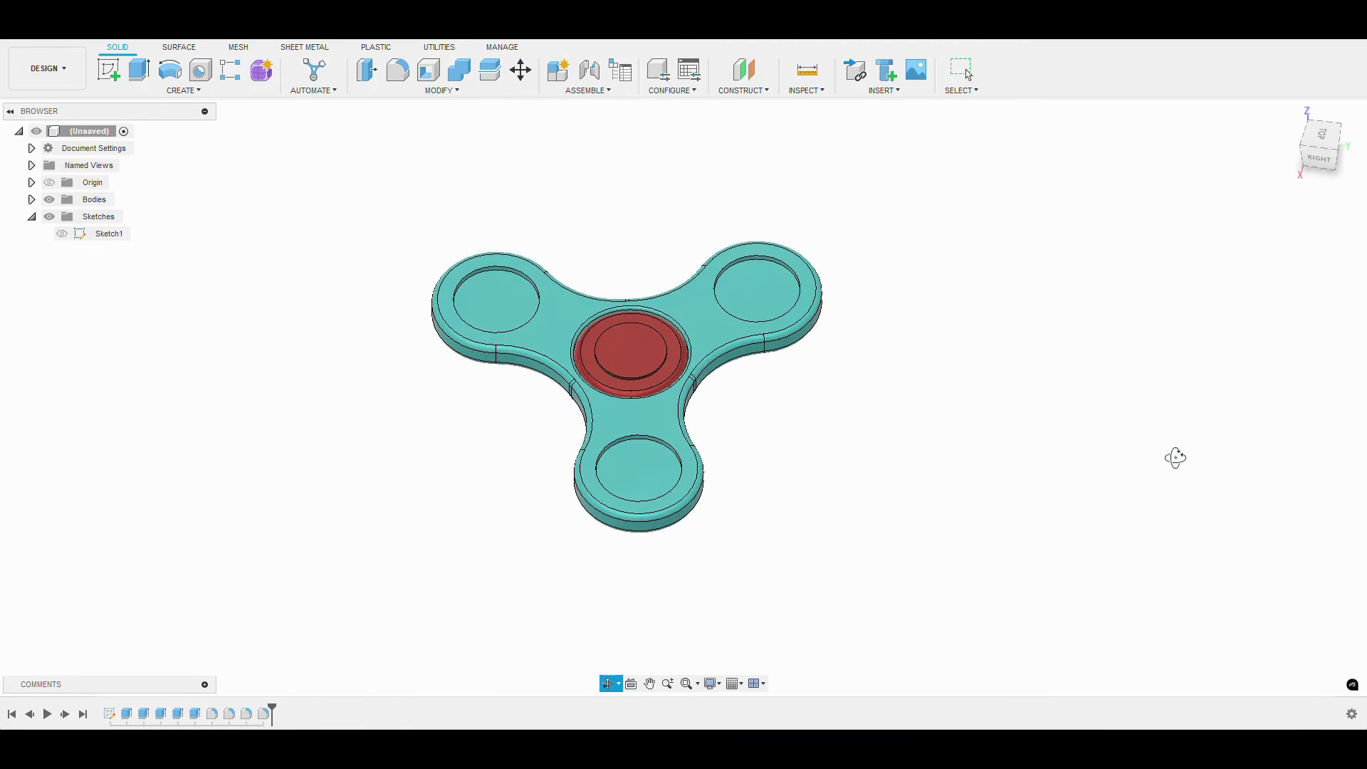
# Step: Stop orbiting and pan across the finished teal and red spinner preview
pyautogui.press('Escape')
pyautogui.moveTo(937, 418)
pyautogui.mouseDown(button='middle')
pyautogui.moveTo(944, 440)
pyautogui.moveTo(986, 403)
pyautogui.moveTo(1011, 425)
pyautogui.mouseUp(button='middle')
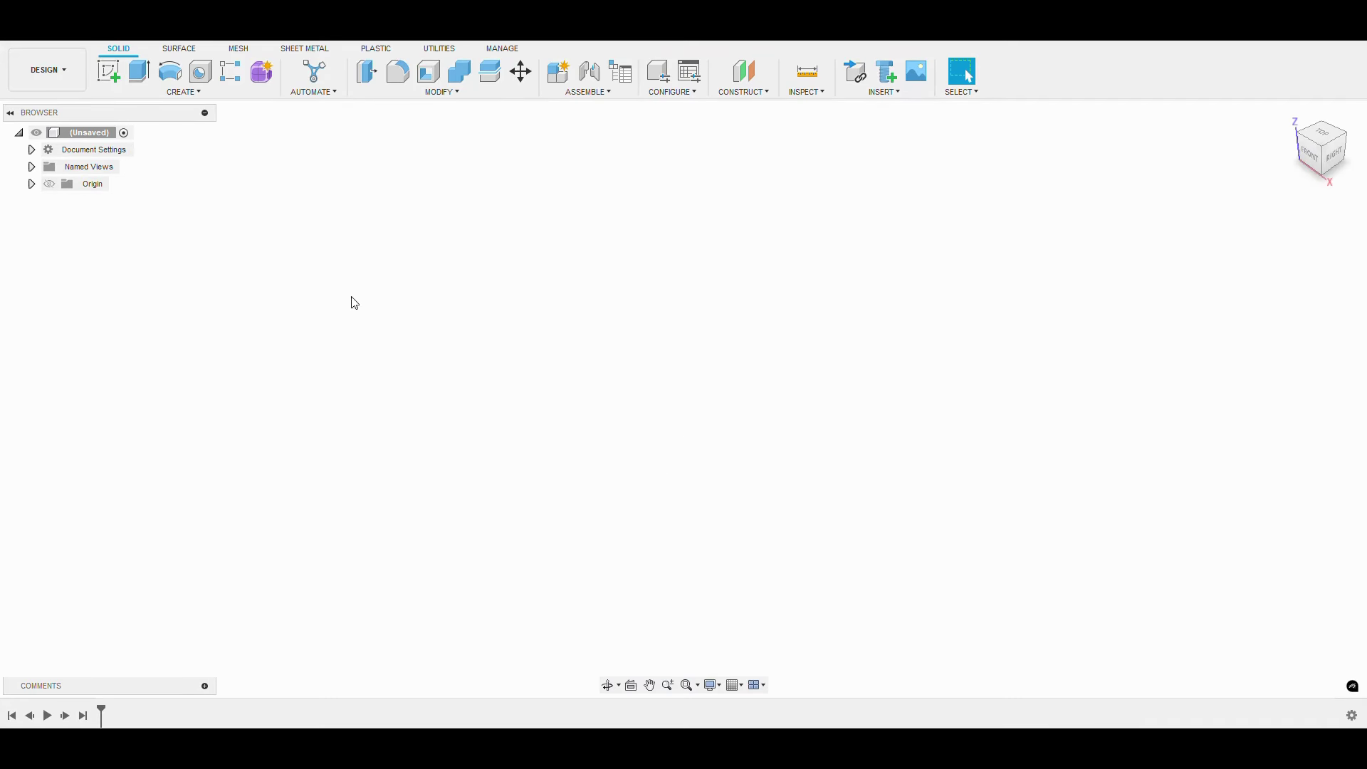
# Step: On the XY plane, sketch a 30 mm circle centred on the origin and reposition its dimension
pyautogui.click(108, 71)
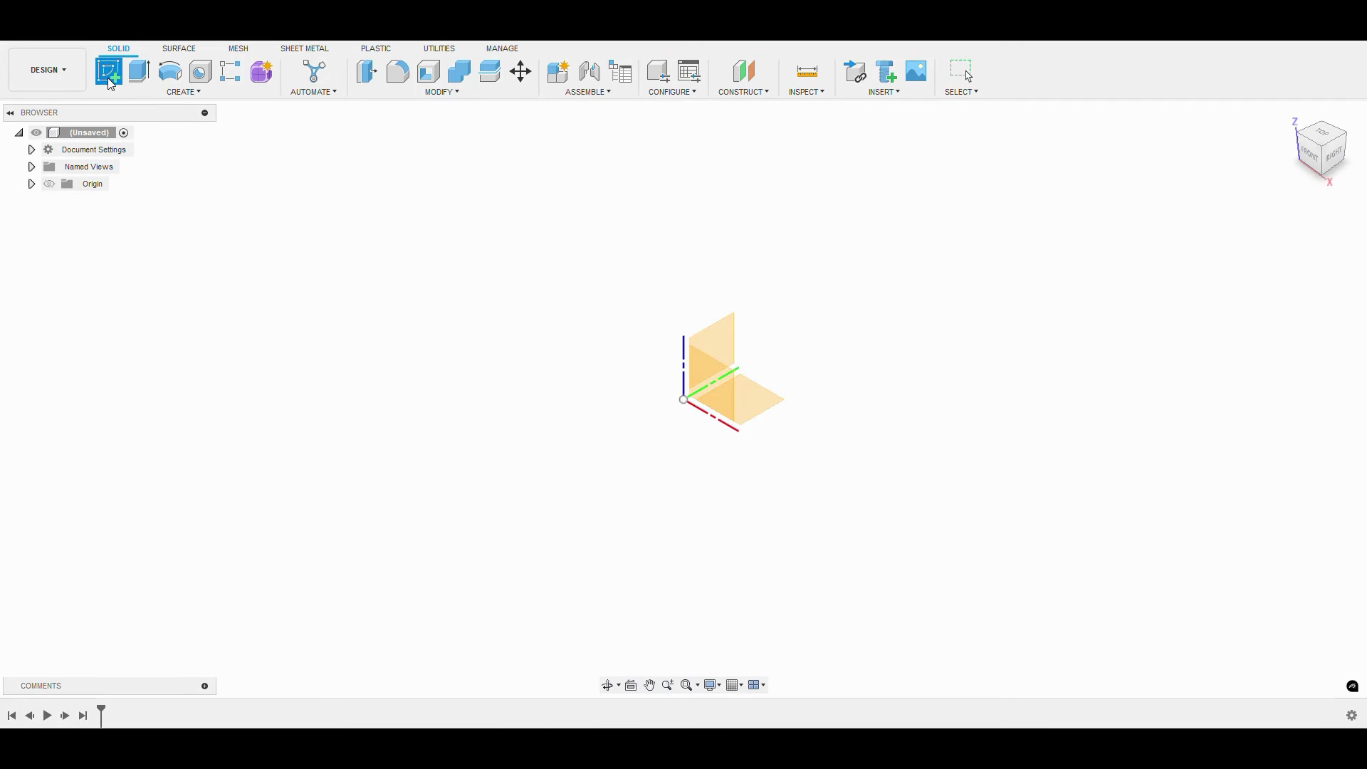
pyautogui.click(753, 400)
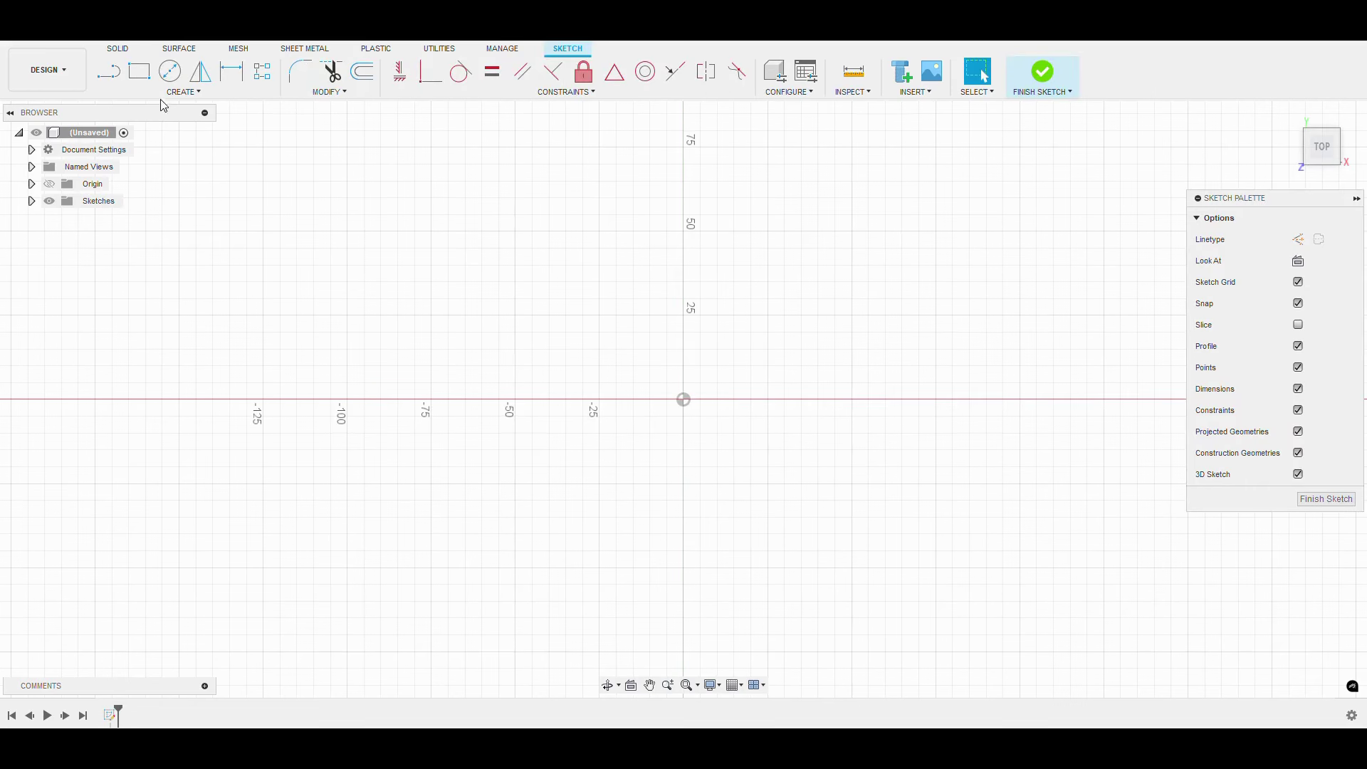
pyautogui.click(171, 71)
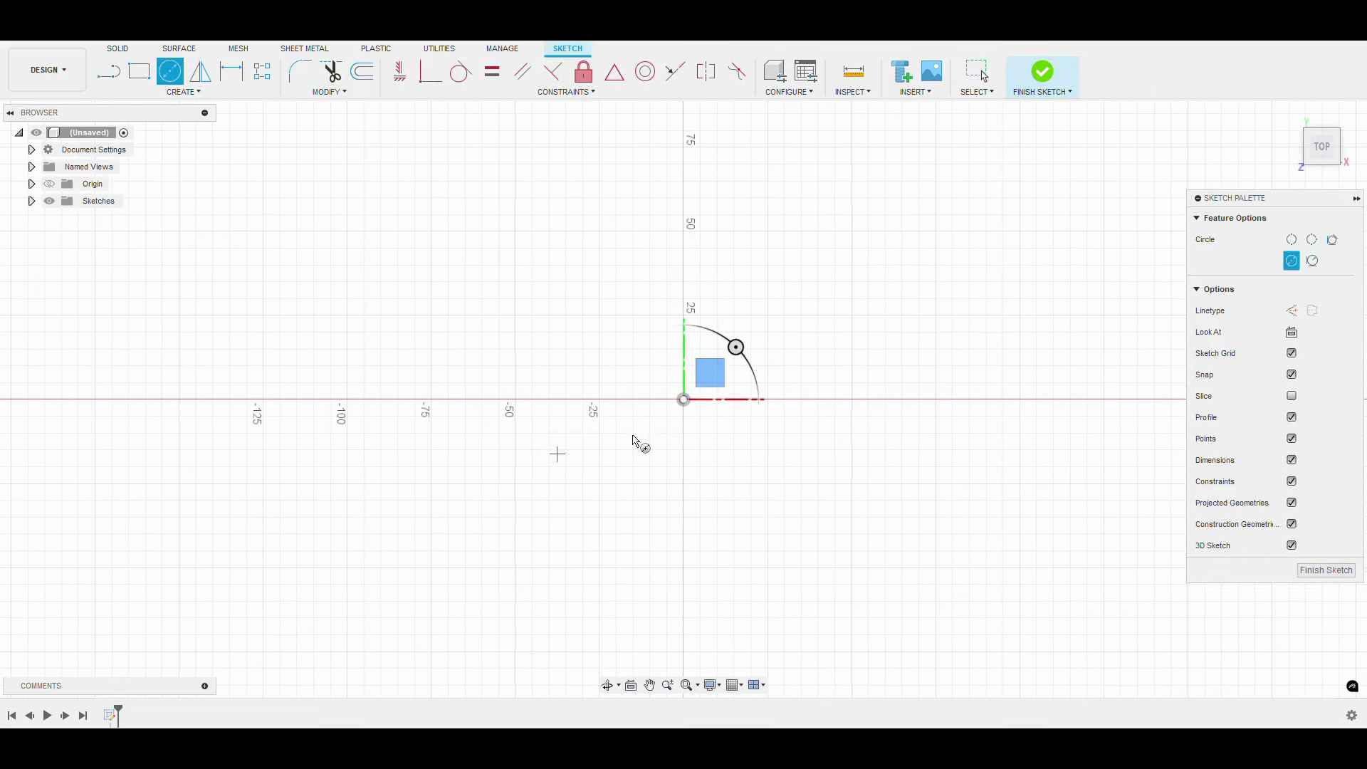
pyautogui.click(683, 399)
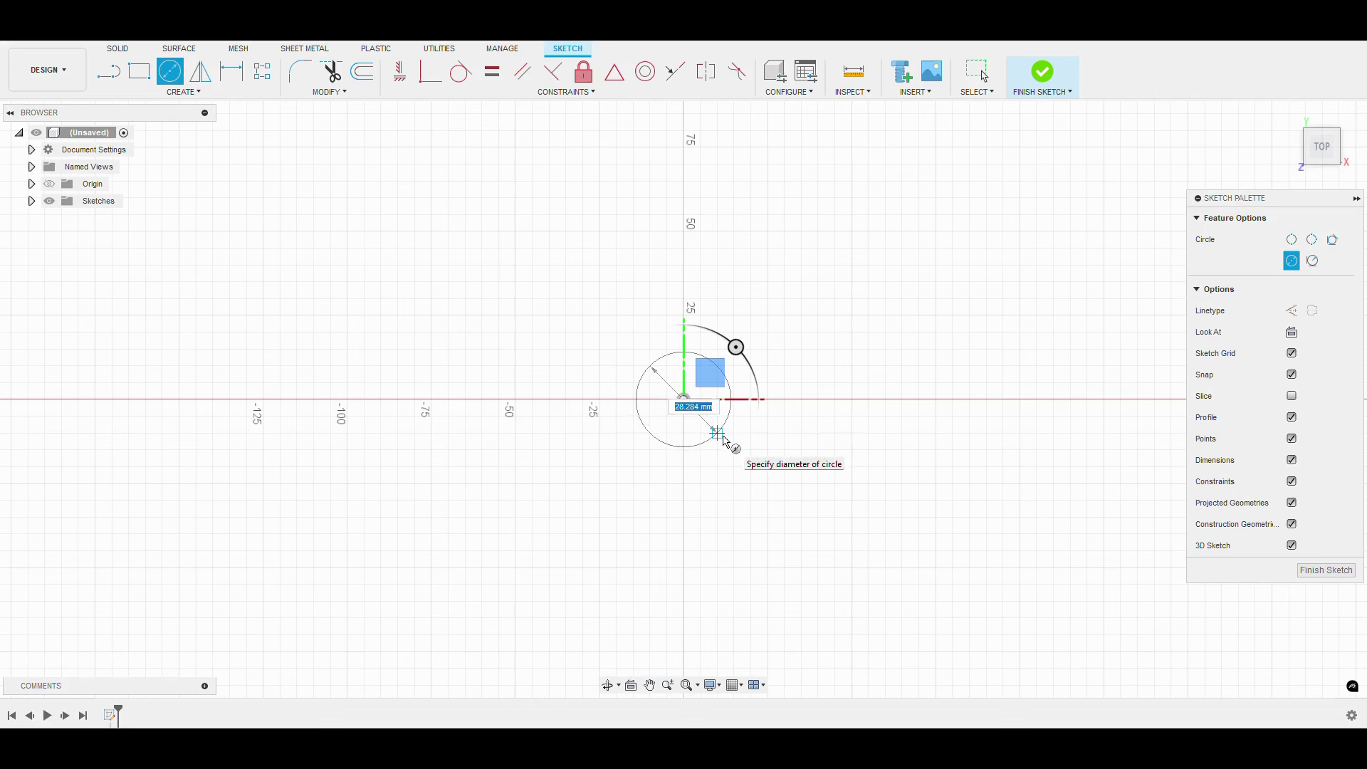
pyautogui.write('30')
pyautogui.press('Return')
pyautogui.press('Escape')
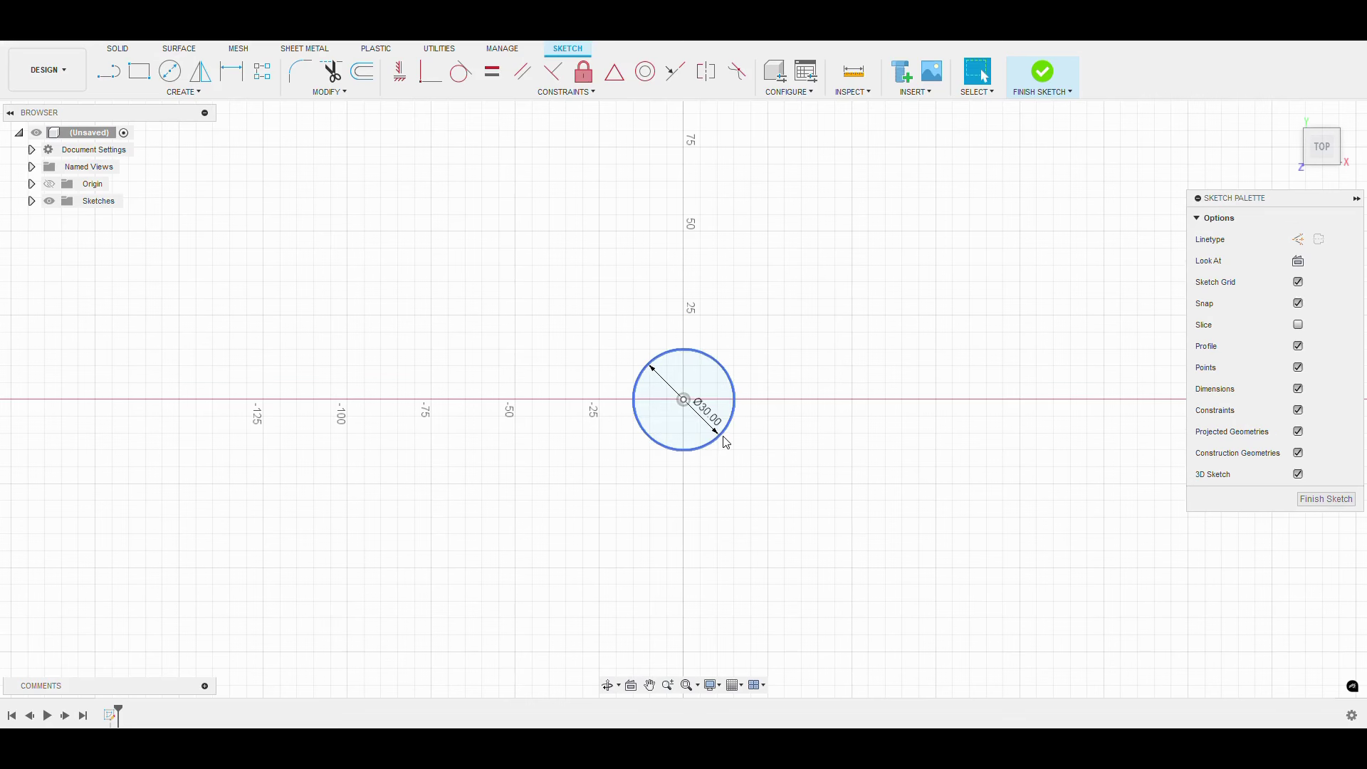
pyautogui.moveTo(725, 441); pyautogui.dragTo(705, 403)
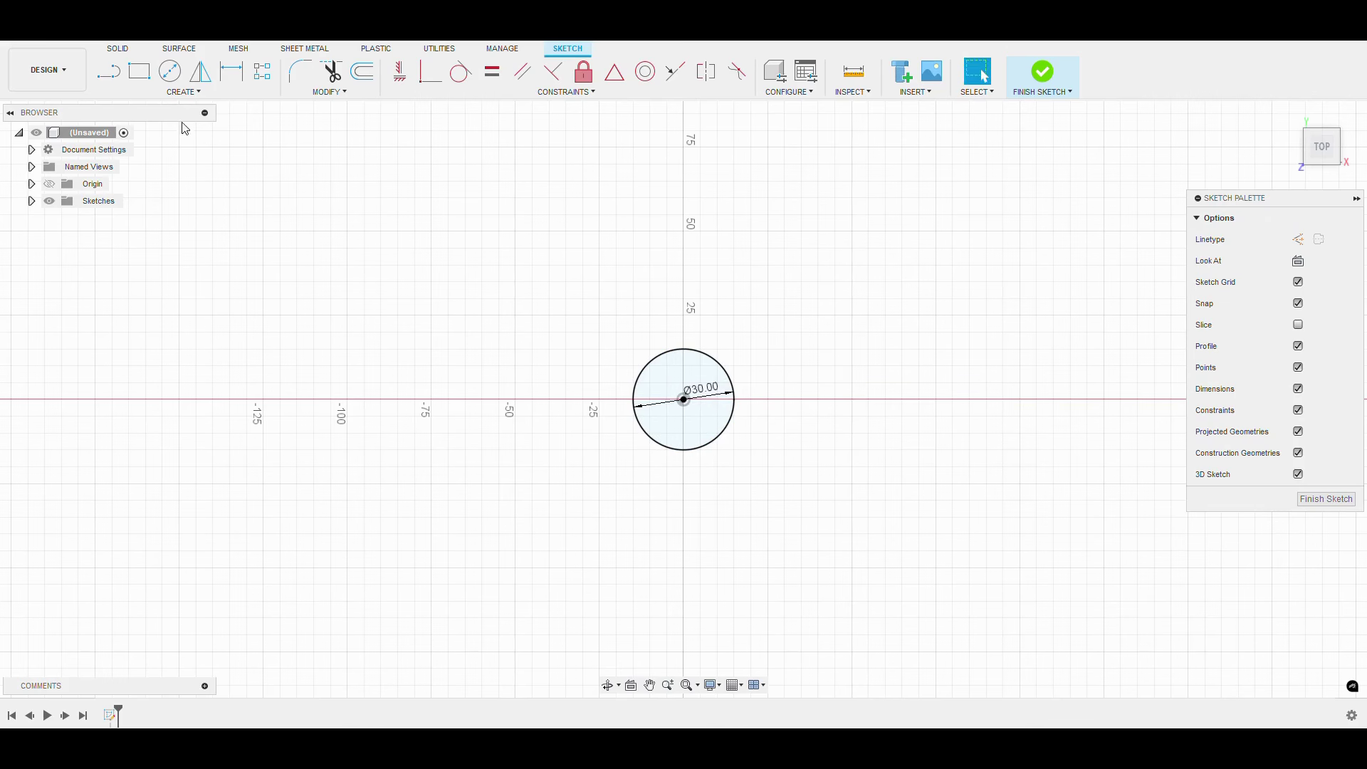
# Step: Draw a 40 mm circle at the origin and reposition the Ø40 and Ø30 labels
pyautogui.click(169, 72)
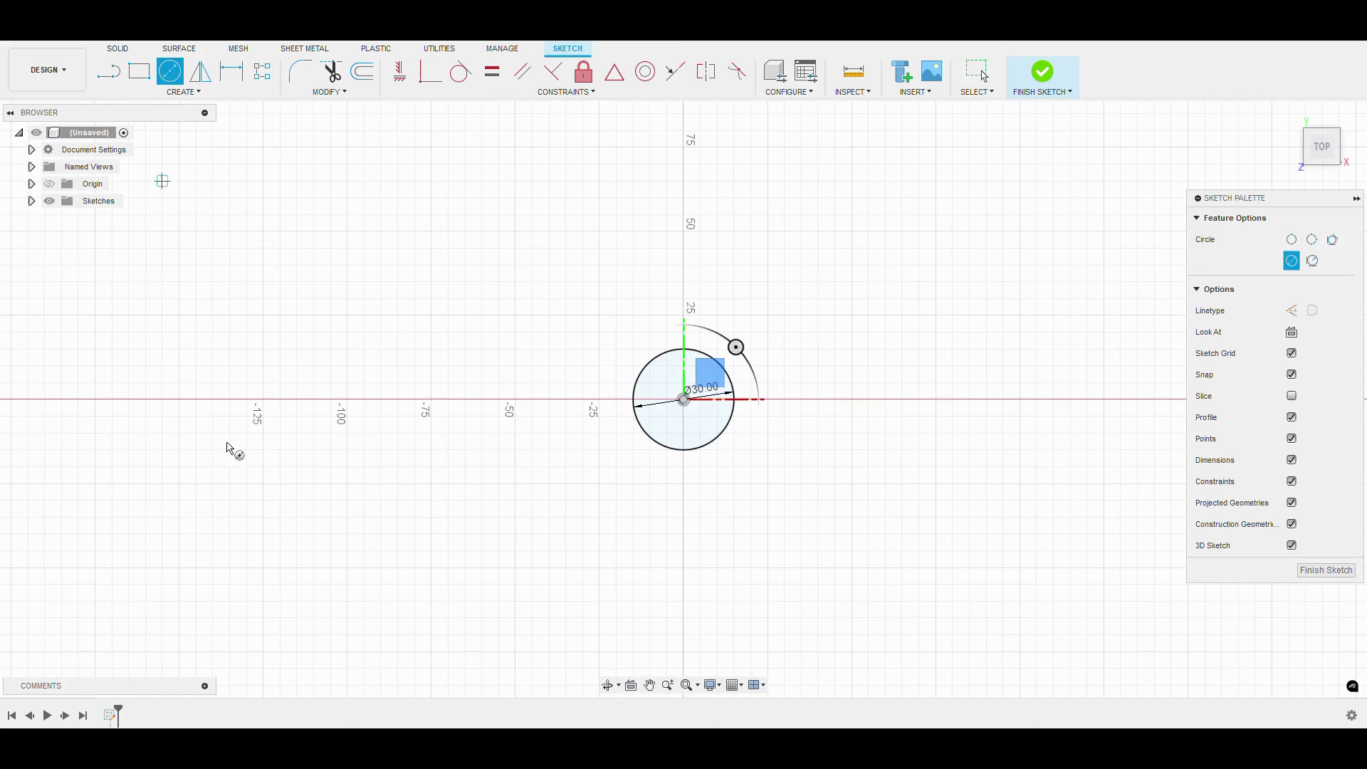
pyautogui.click(684, 399)
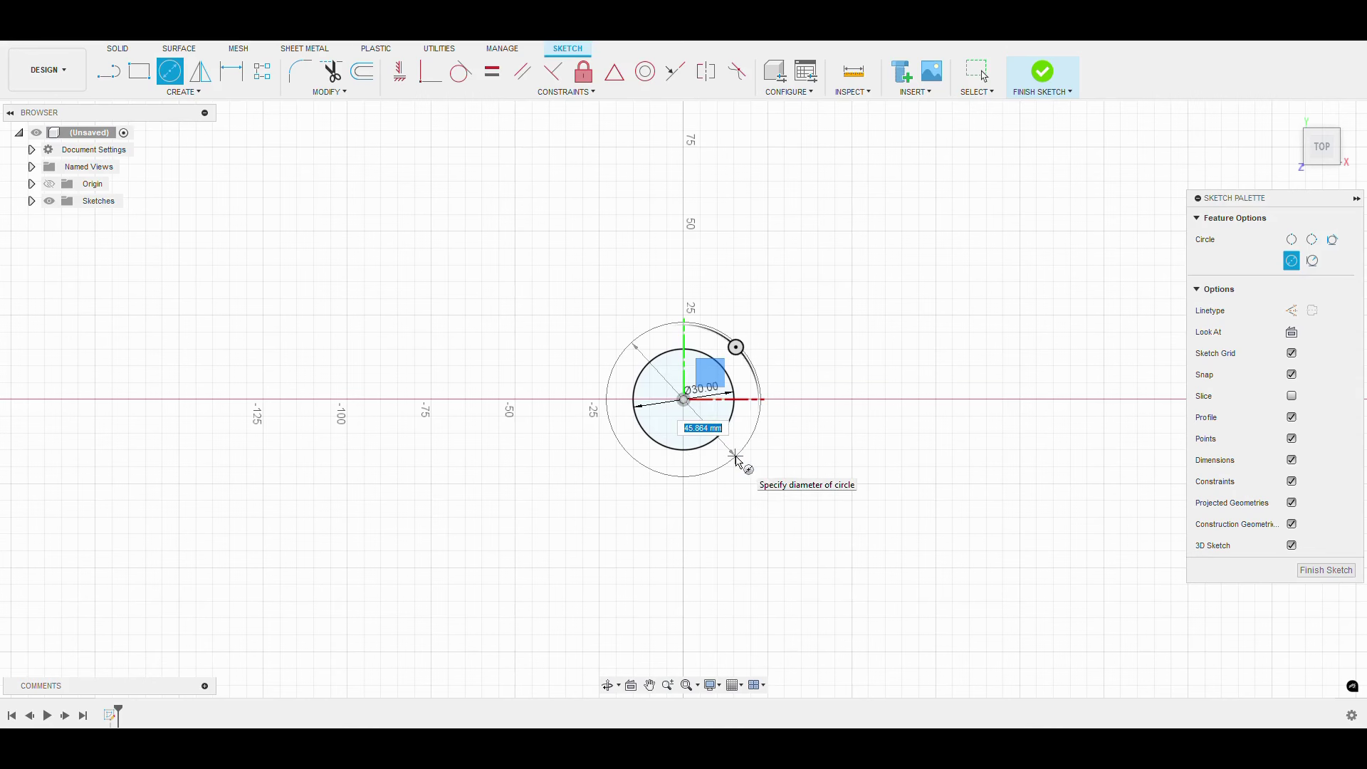
pyautogui.write('40')
pyautogui.press('Tab')
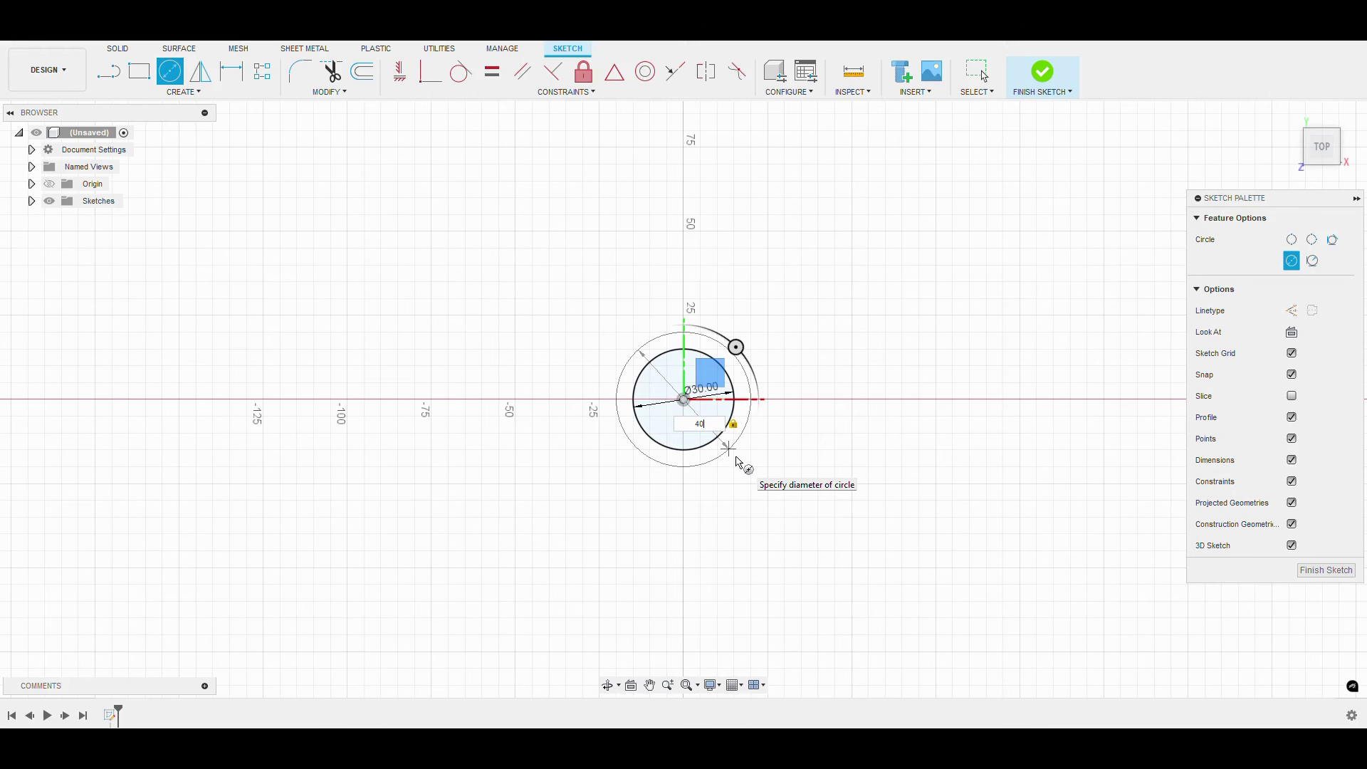
pyautogui.press('Return')
pyautogui.press('Escape')
pyautogui.moveTo(711, 420)
pyautogui.mouseDown()
pyautogui.moveTo(858, 310)
pyautogui.moveTo(809, 263)
pyautogui.mouseUp()
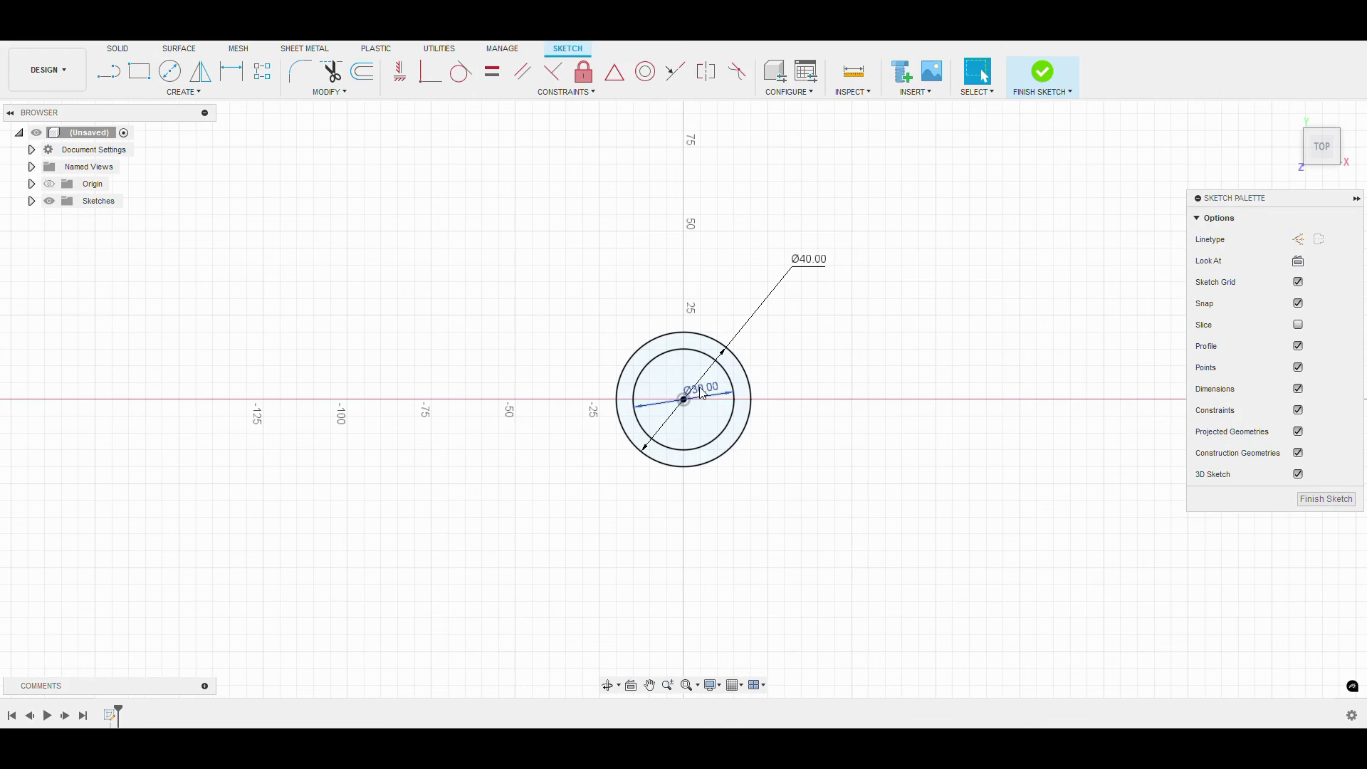
pyautogui.moveTo(702, 394); pyautogui.dragTo(686, 386)
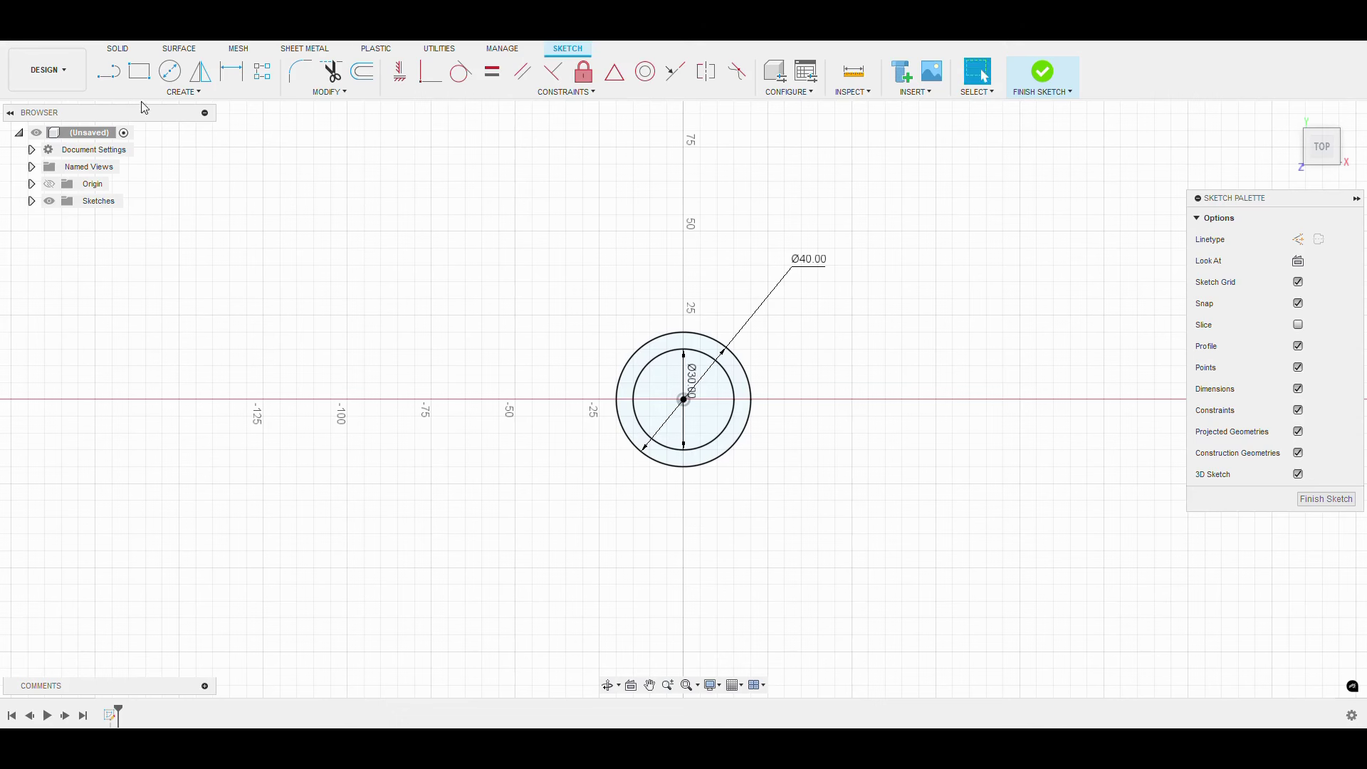
# Step: Add a 50 mm origin-centred circle and move the Ø50 and Ø30 labels outward
pyautogui.click(170, 71)
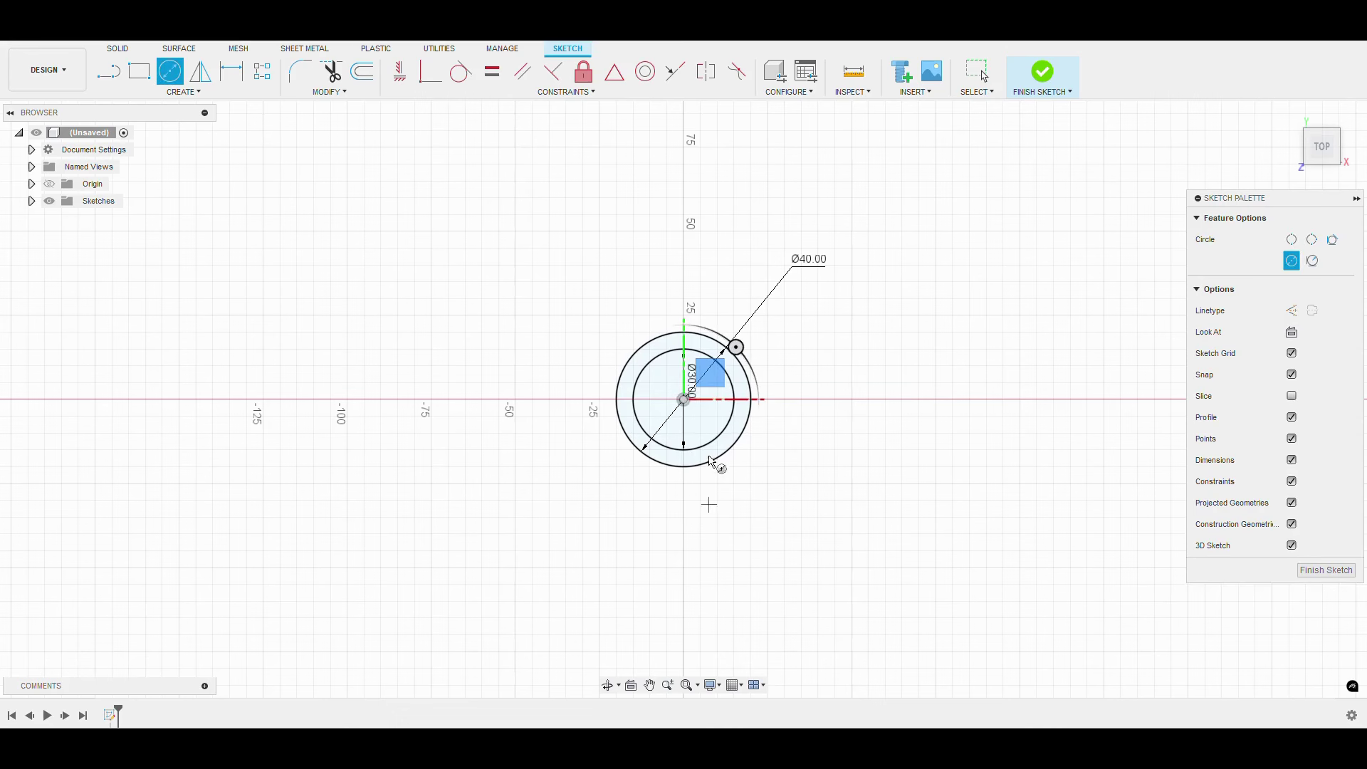
pyautogui.click(684, 400)
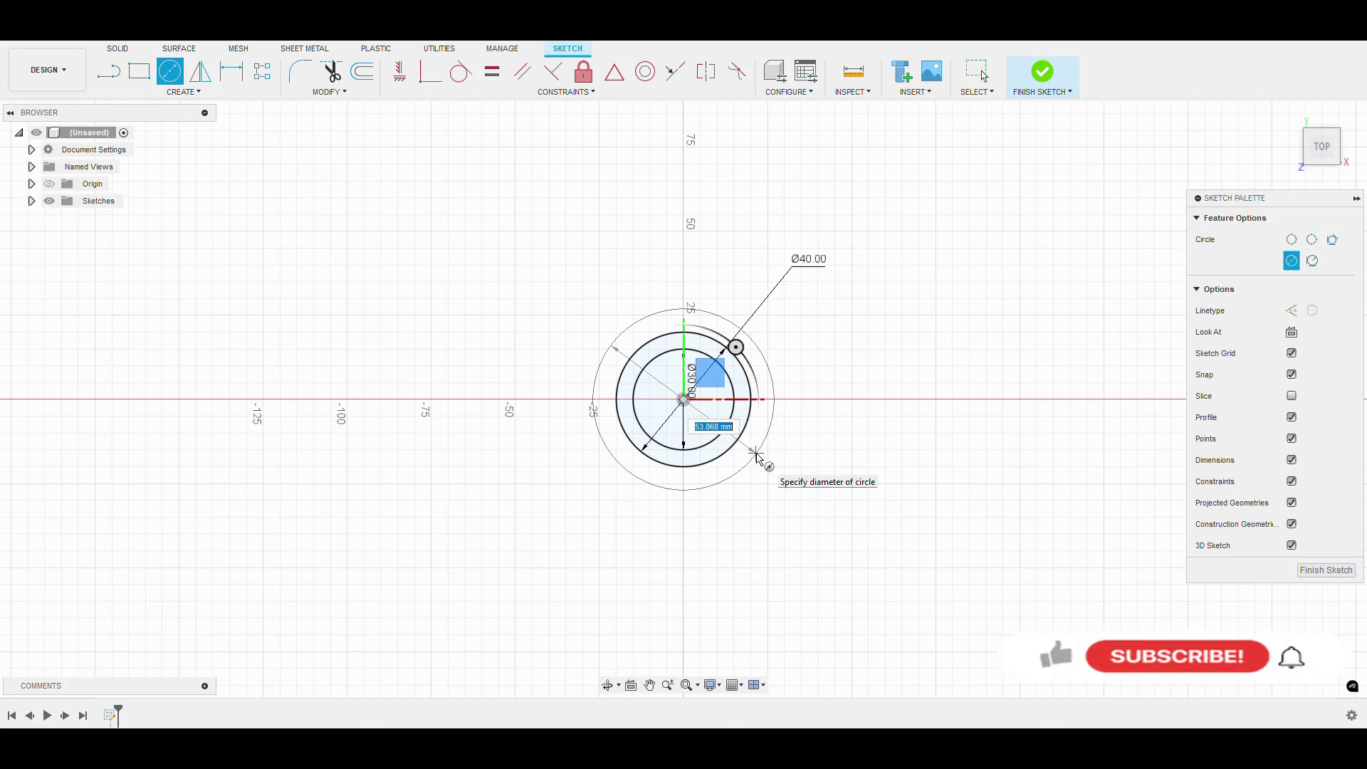
pyautogui.write('50')
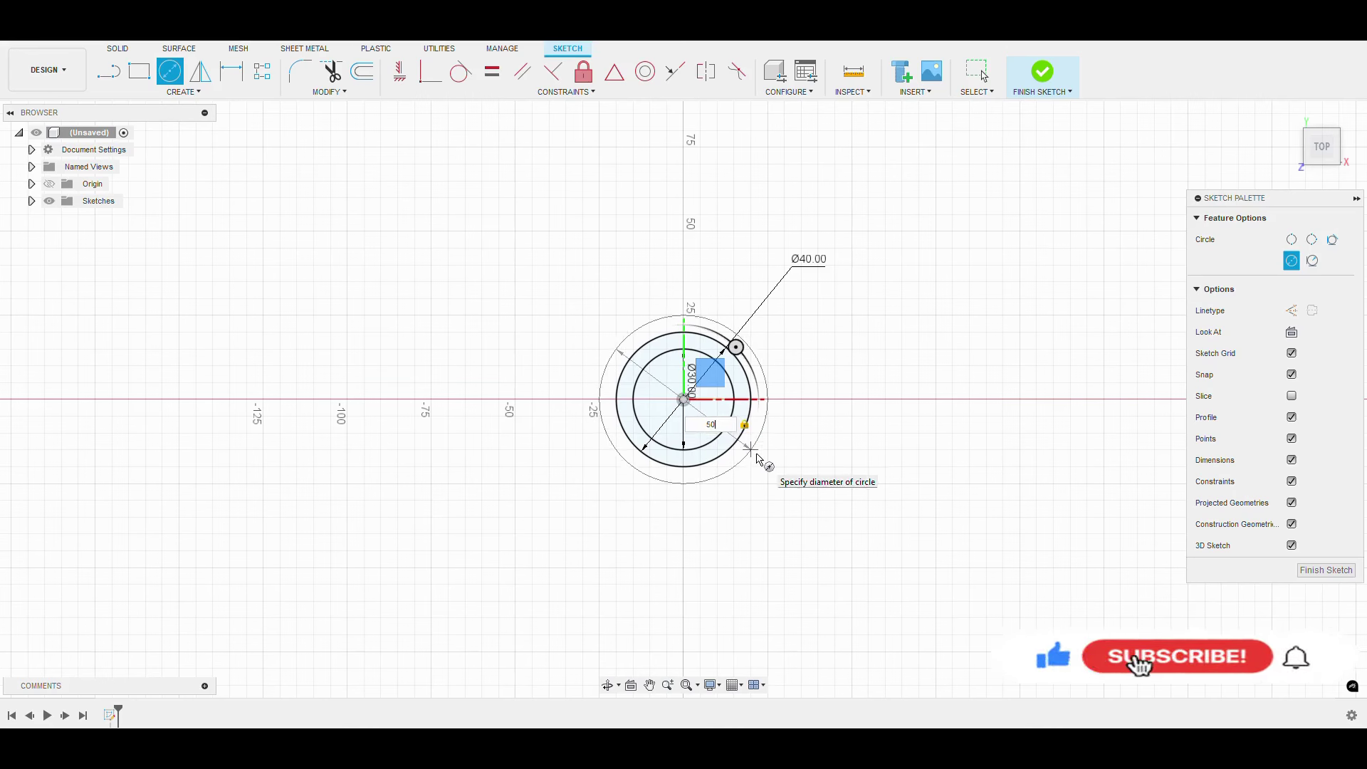
pyautogui.press('Return')
pyautogui.press('Escape')
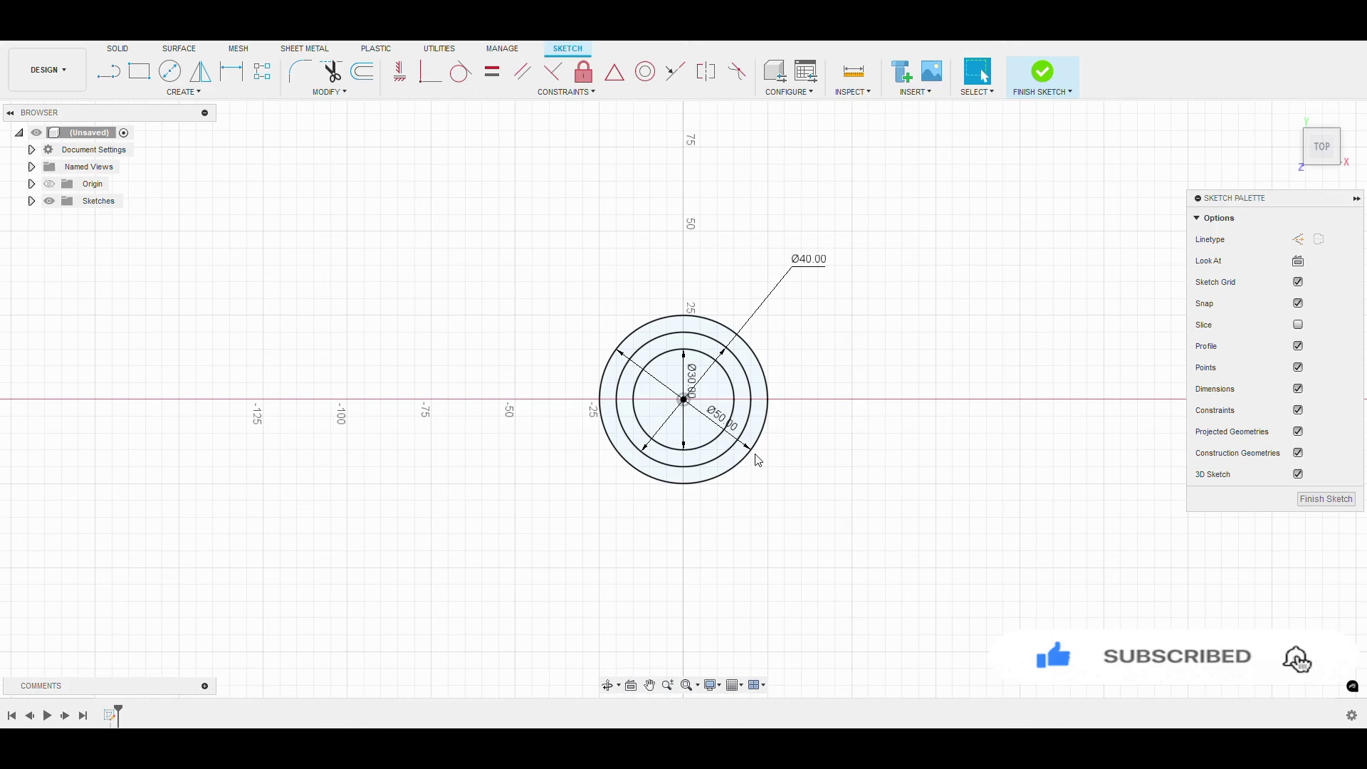
pyautogui.moveTo(721, 424); pyautogui.dragTo(779, 333)
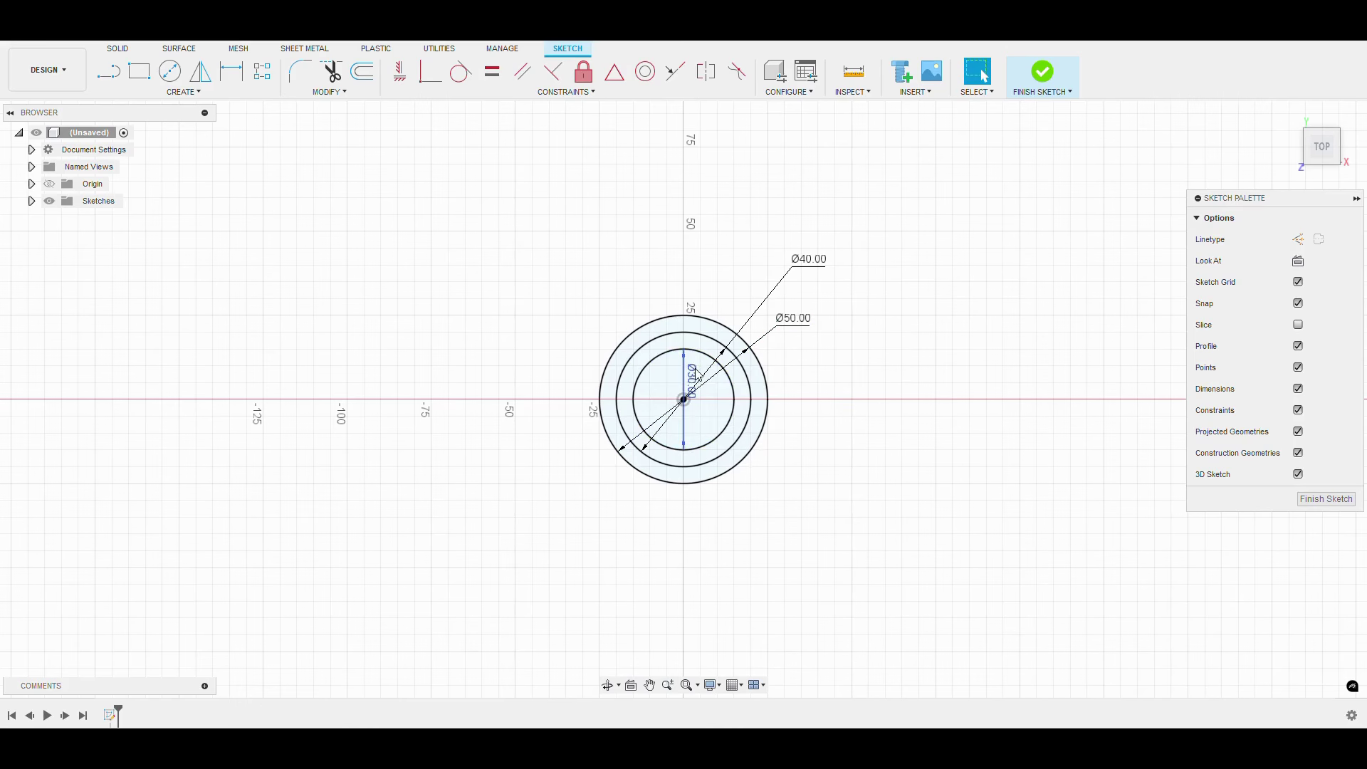
pyautogui.moveTo(697, 375); pyautogui.dragTo(735, 285)
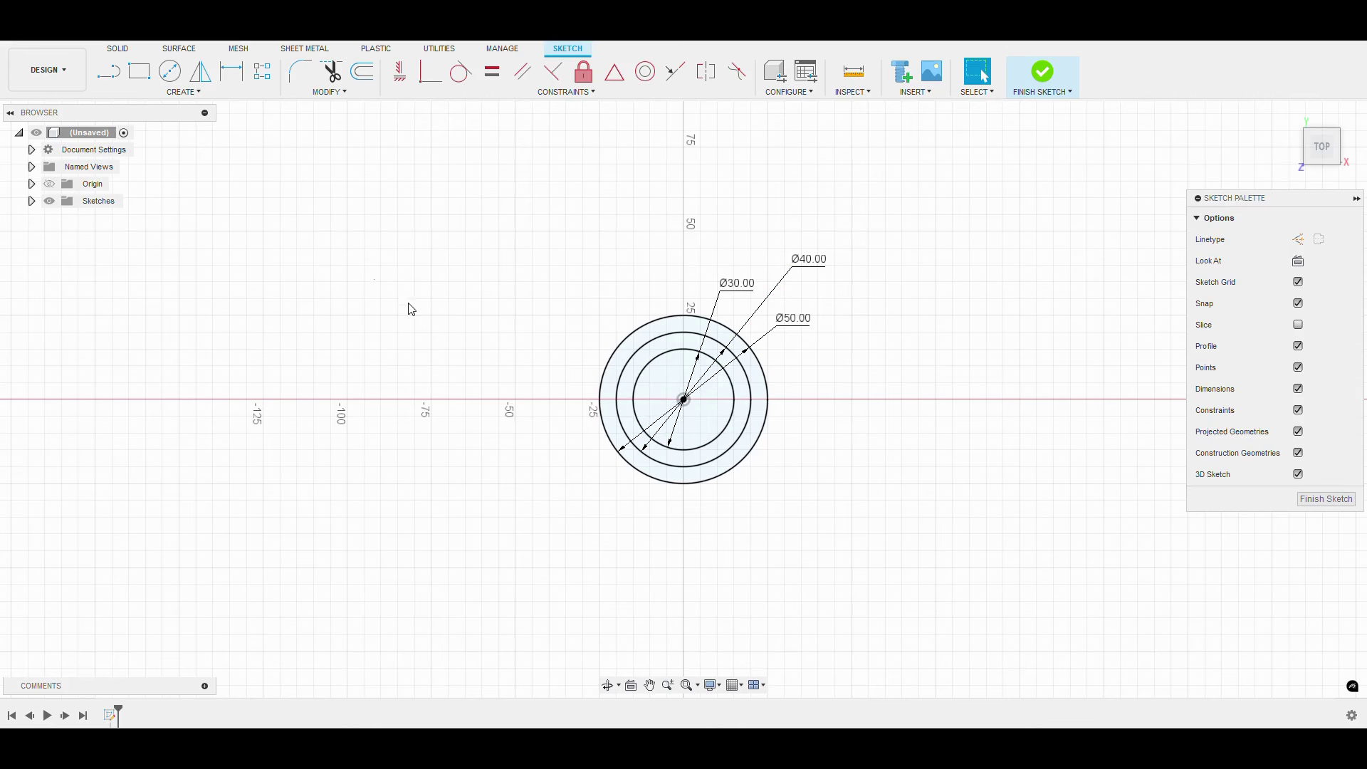
# Step: Draw a 30 mm lobe circle up-left of the origin and move its dimension
pyautogui.click(170, 70)
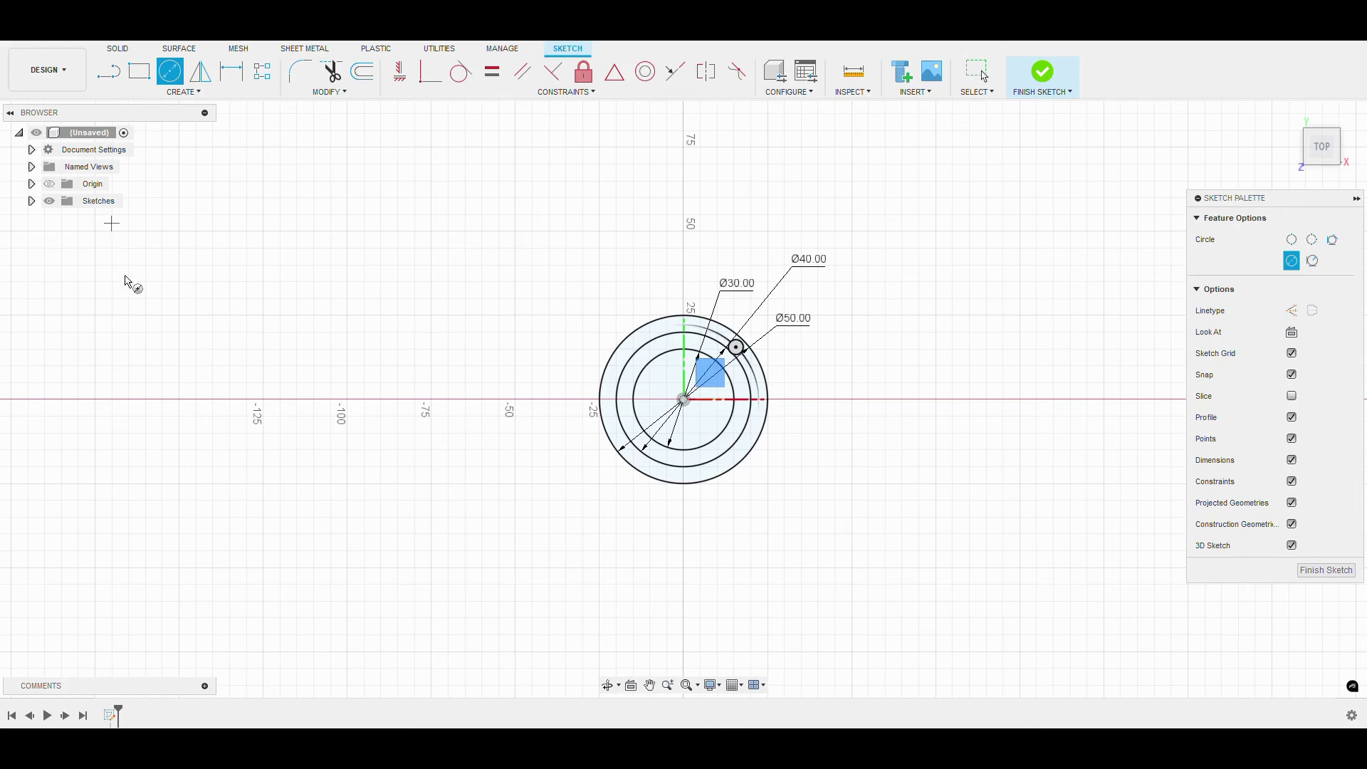
pyautogui.click(515, 265)
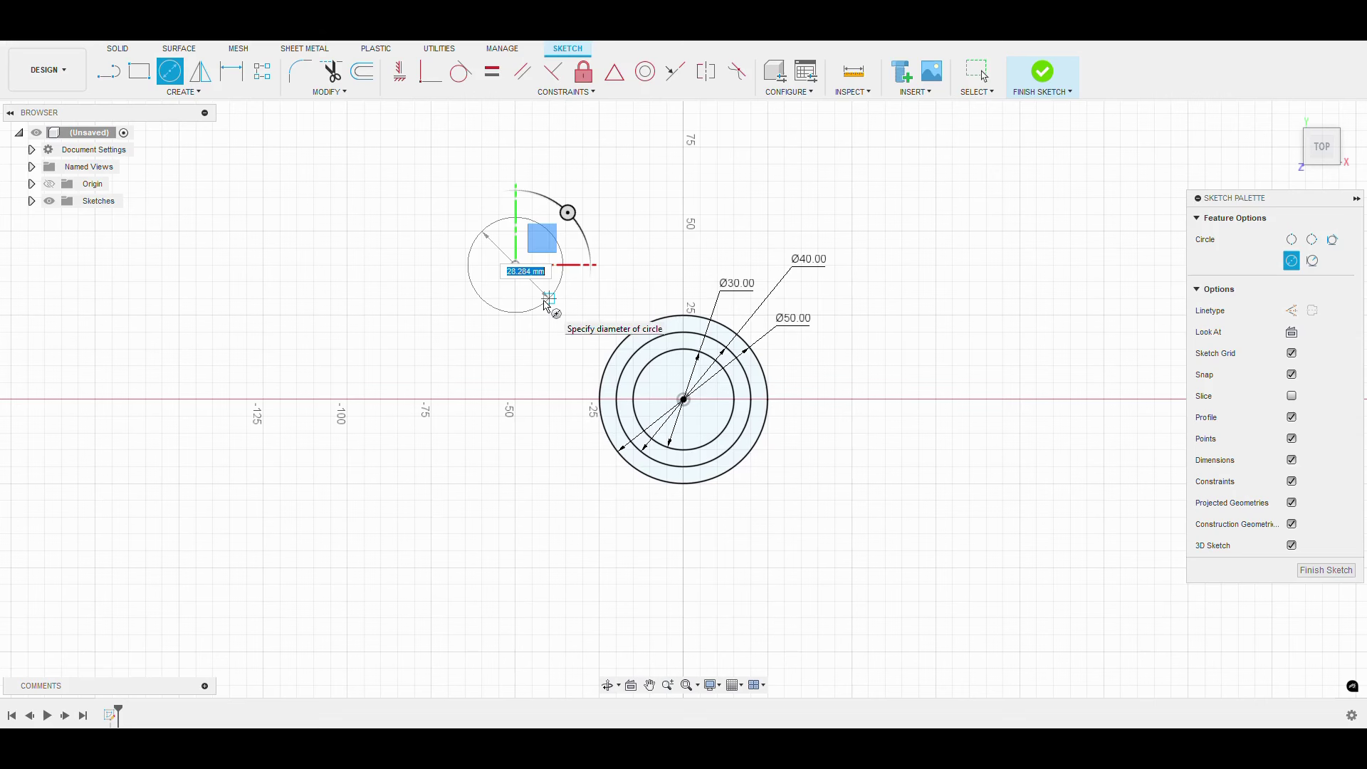
pyautogui.write('30')
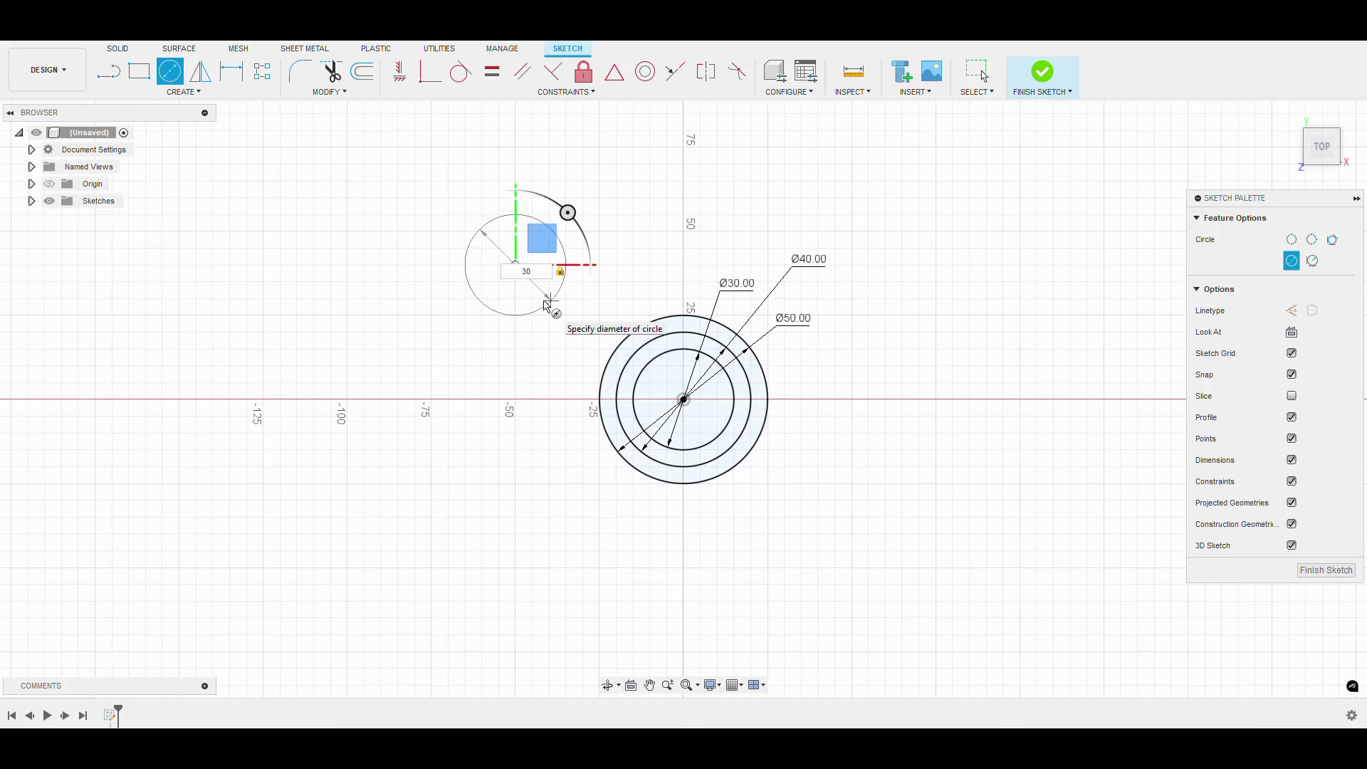
pyautogui.press('Return')
pyautogui.press('Escape')
pyautogui.moveTo(540, 281); pyautogui.dragTo(411, 191)
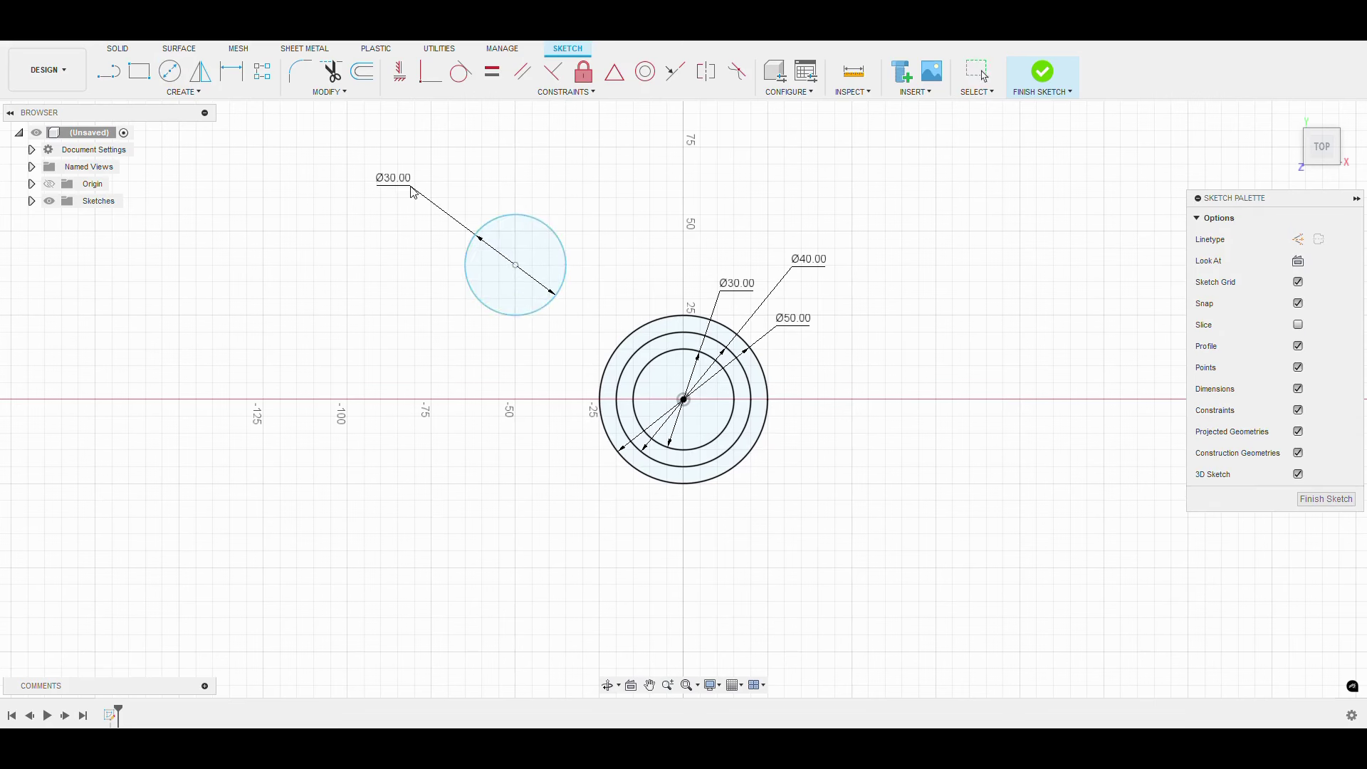
# Step: Add a 50 mm circle on the same lobe centre and move its Ø50 label up-left
pyautogui.click(175, 81)
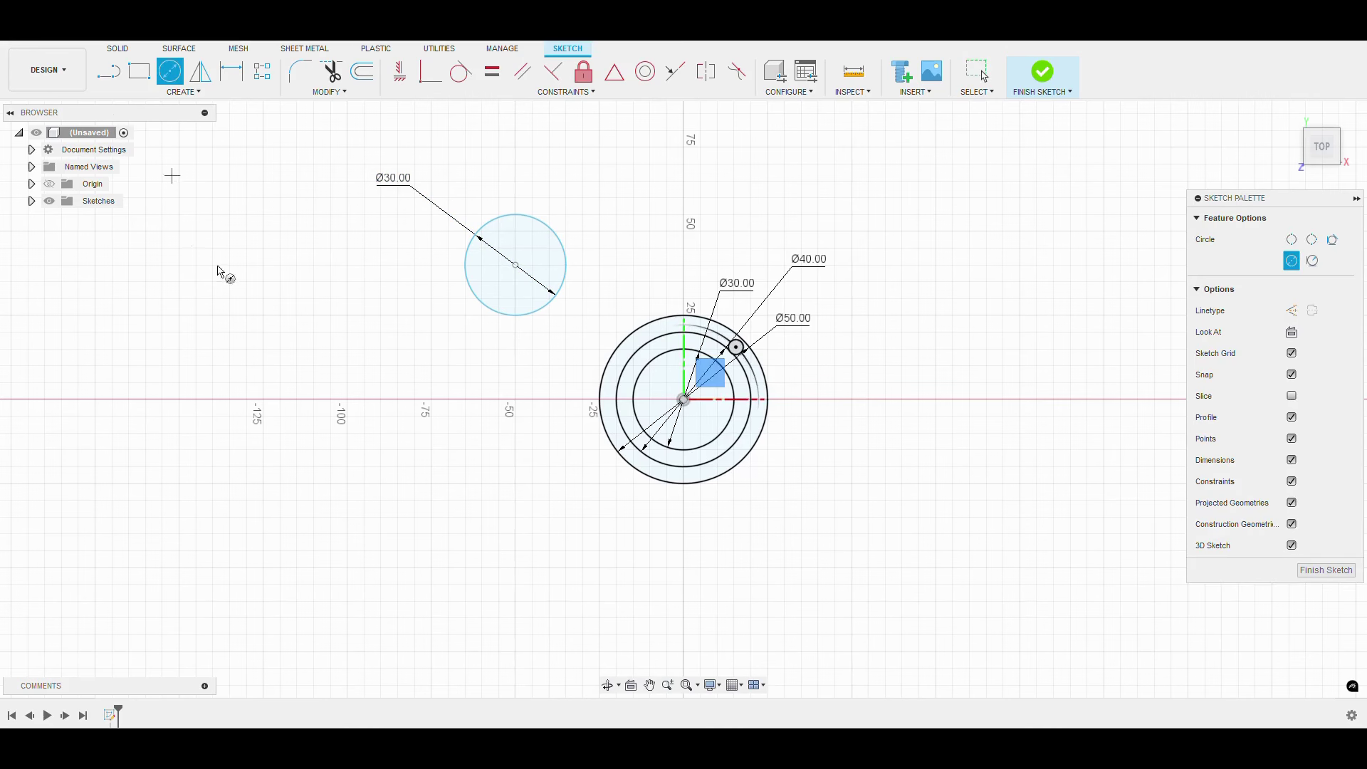
pyautogui.click(516, 266)
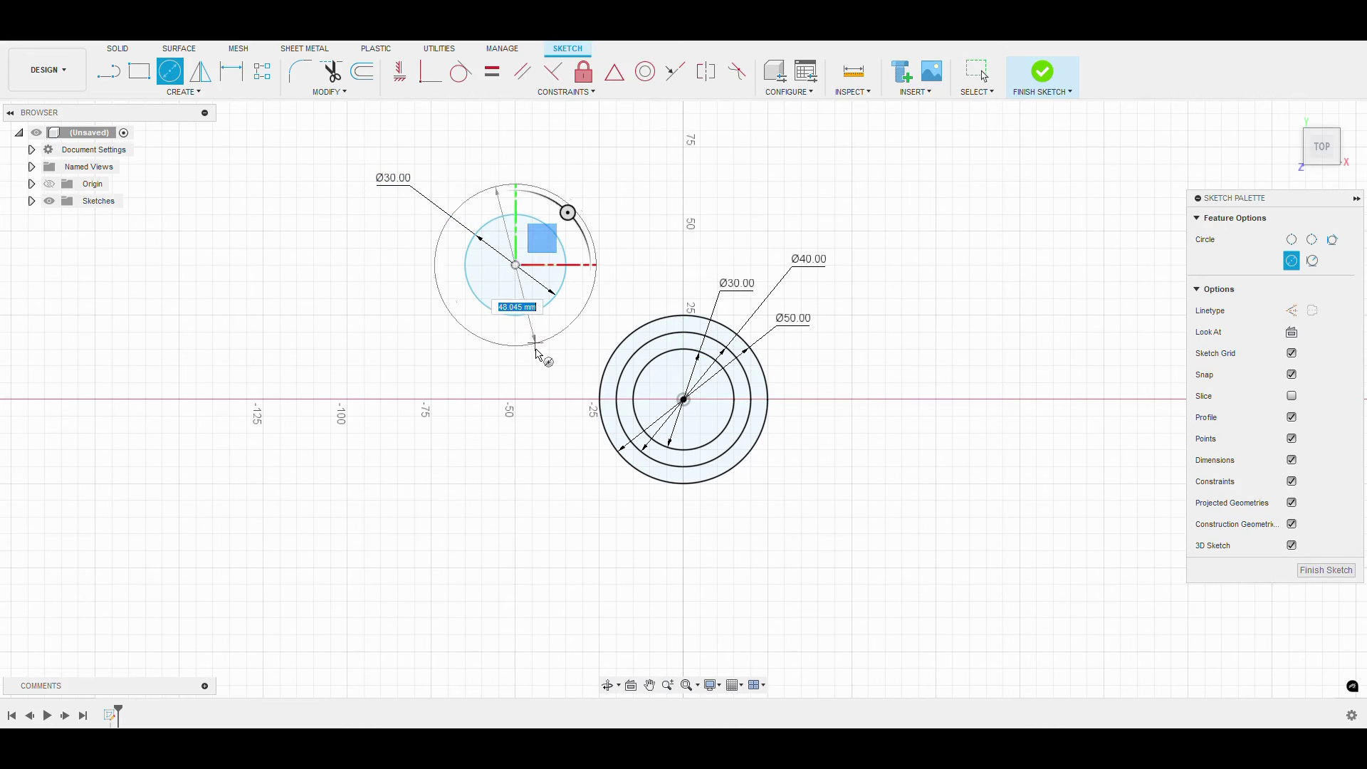
pyautogui.write('5')
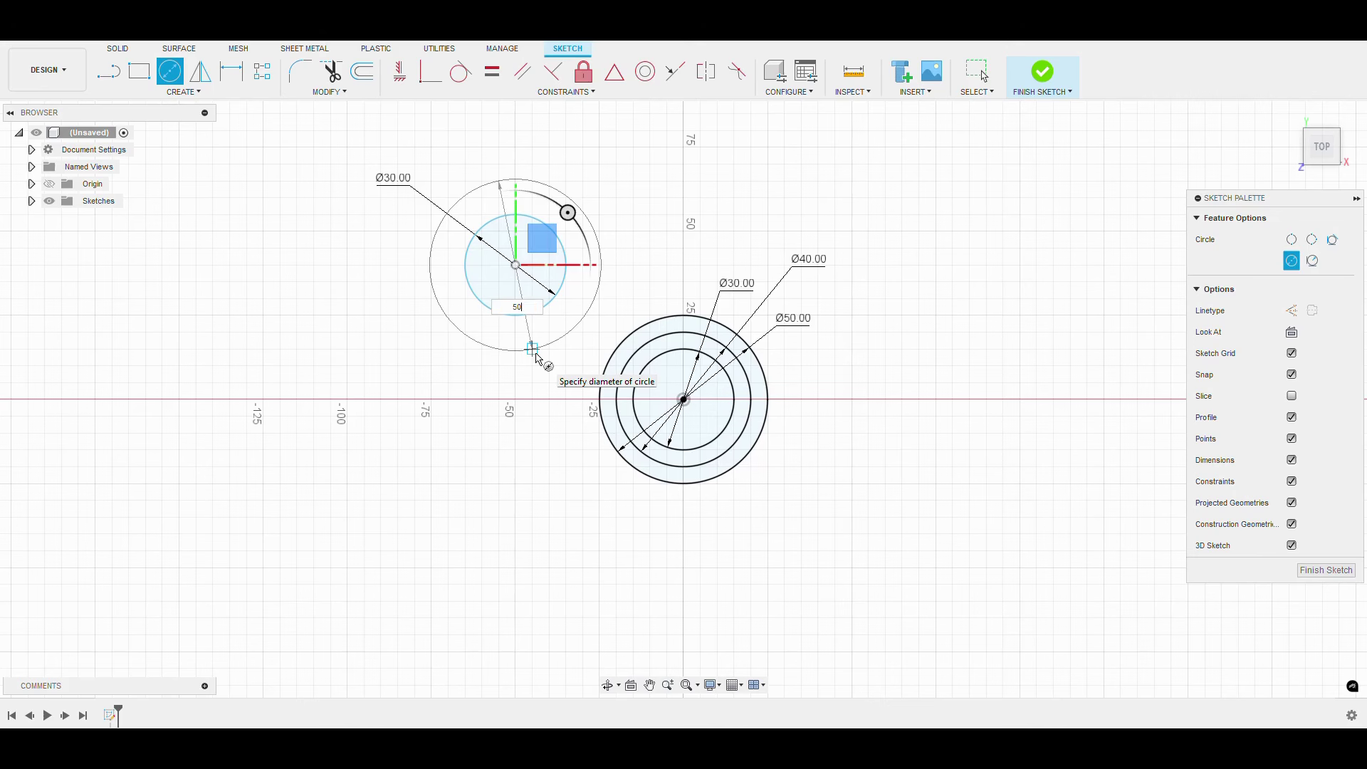
pyautogui.write('0')
pyautogui.press('Return')
pyautogui.press('Escape')
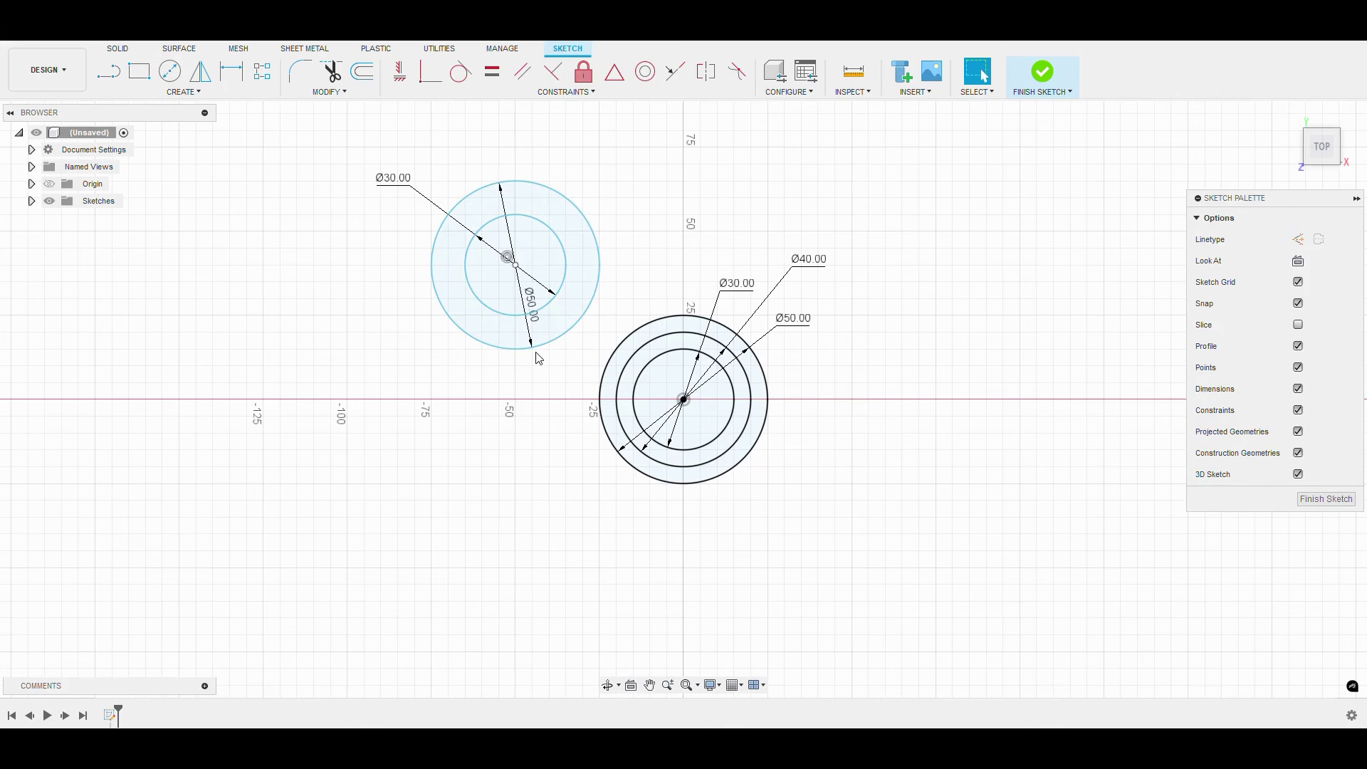
pyautogui.moveTo(537, 358); pyautogui.dragTo(352, 216)
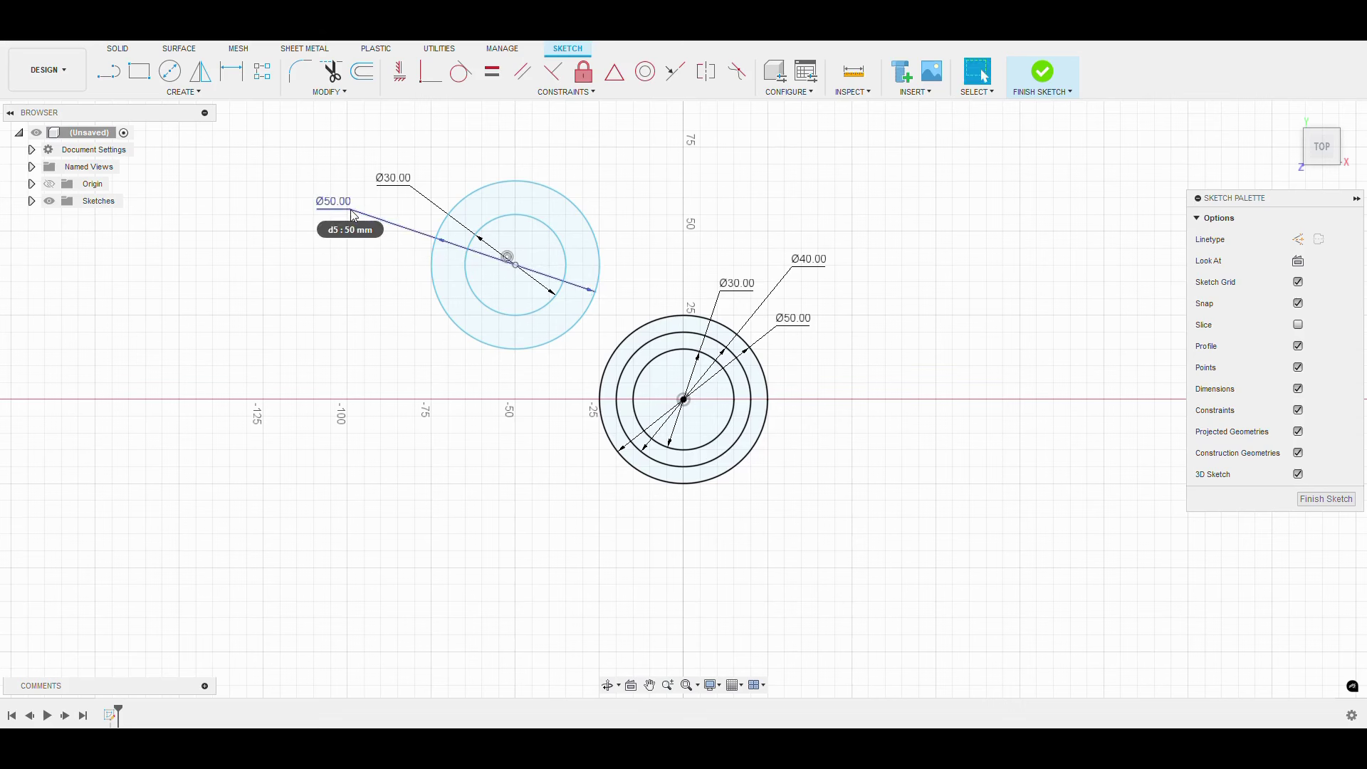
pyautogui.click(183, 99)
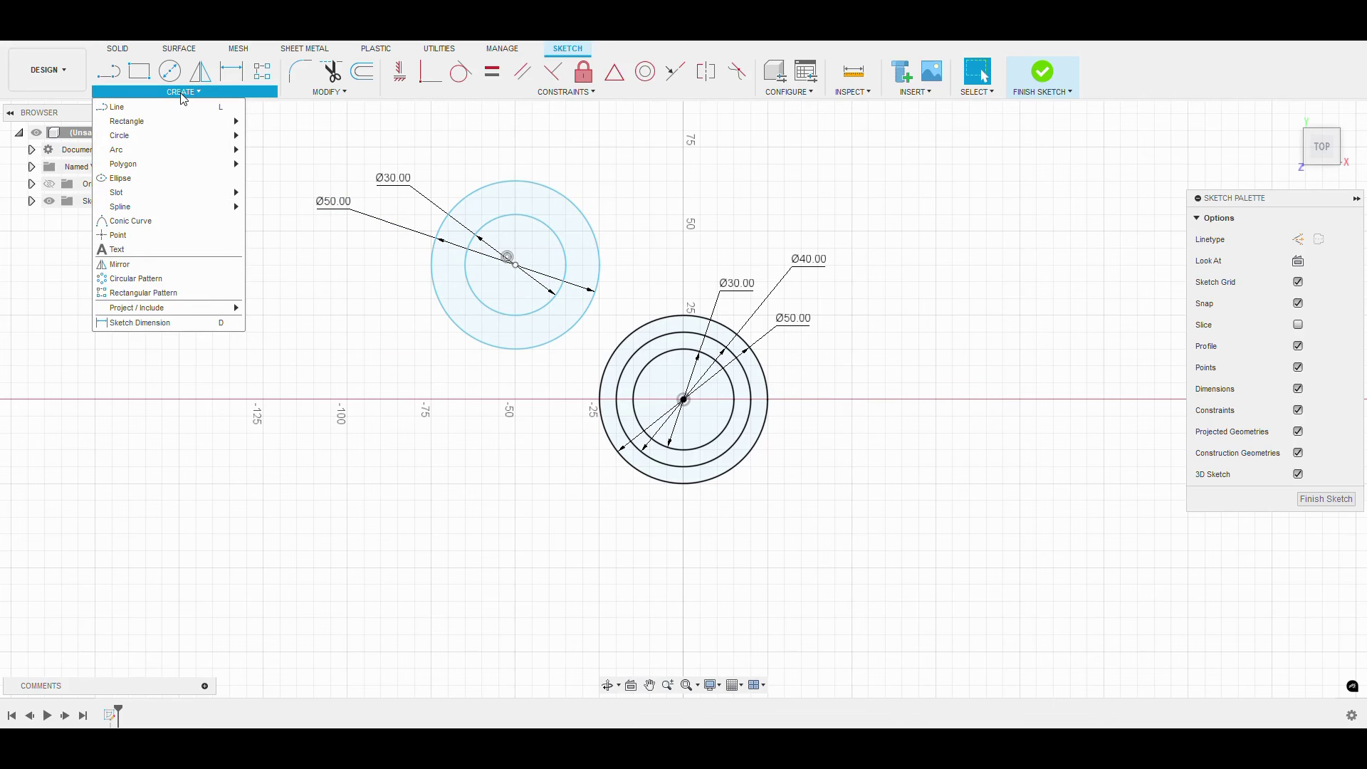
pyautogui.moveTo(139, 150)
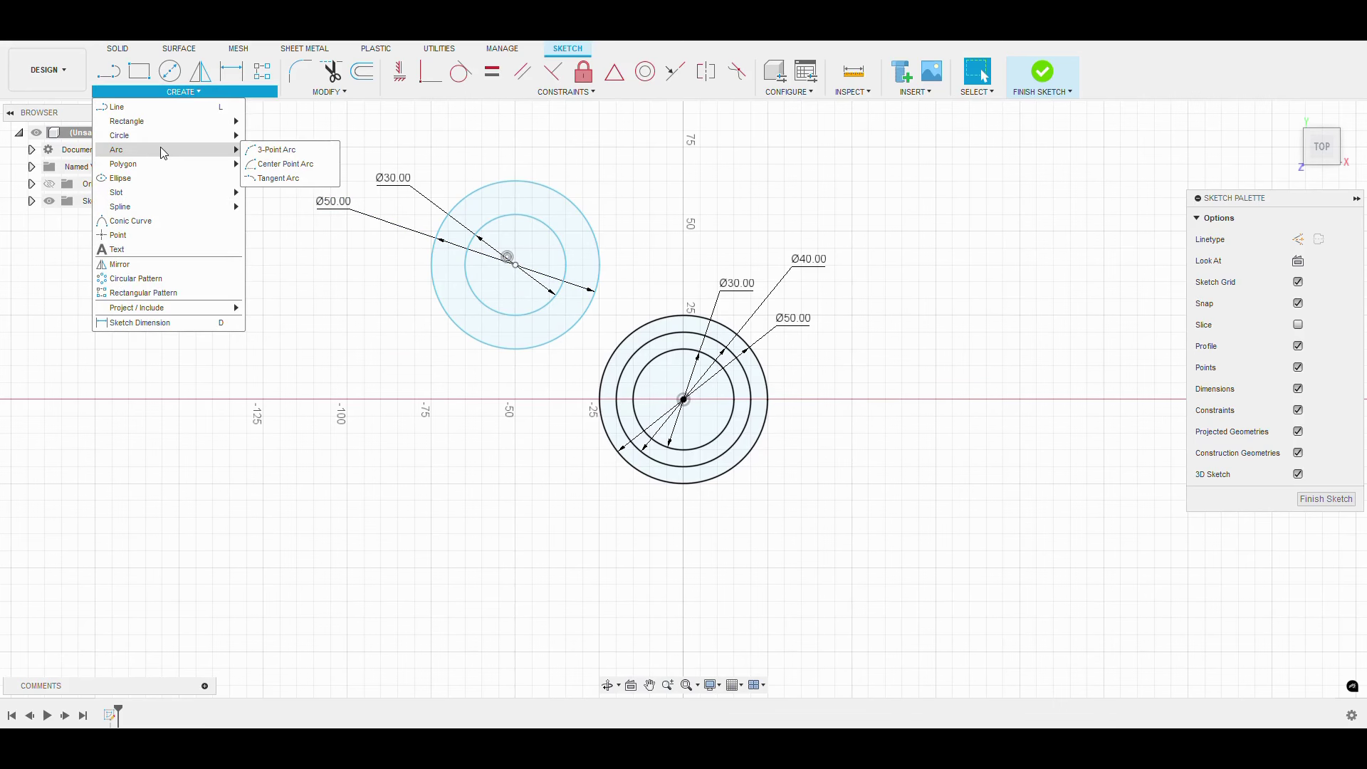
# Step: Draw a lower three-point arc from the left Ø50 circle to the central Ø50 circle, then begin an upper arc
pyautogui.click(269, 157)
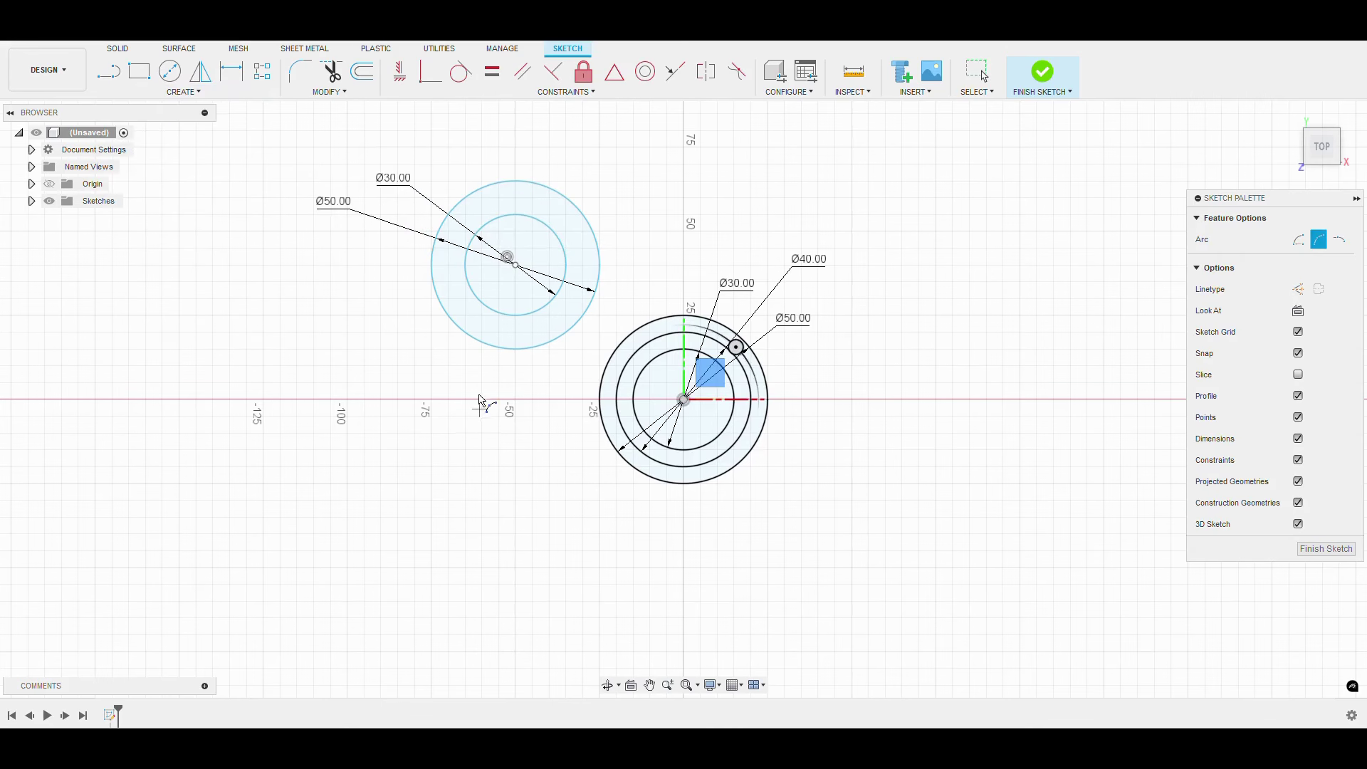
pyautogui.click(529, 348)
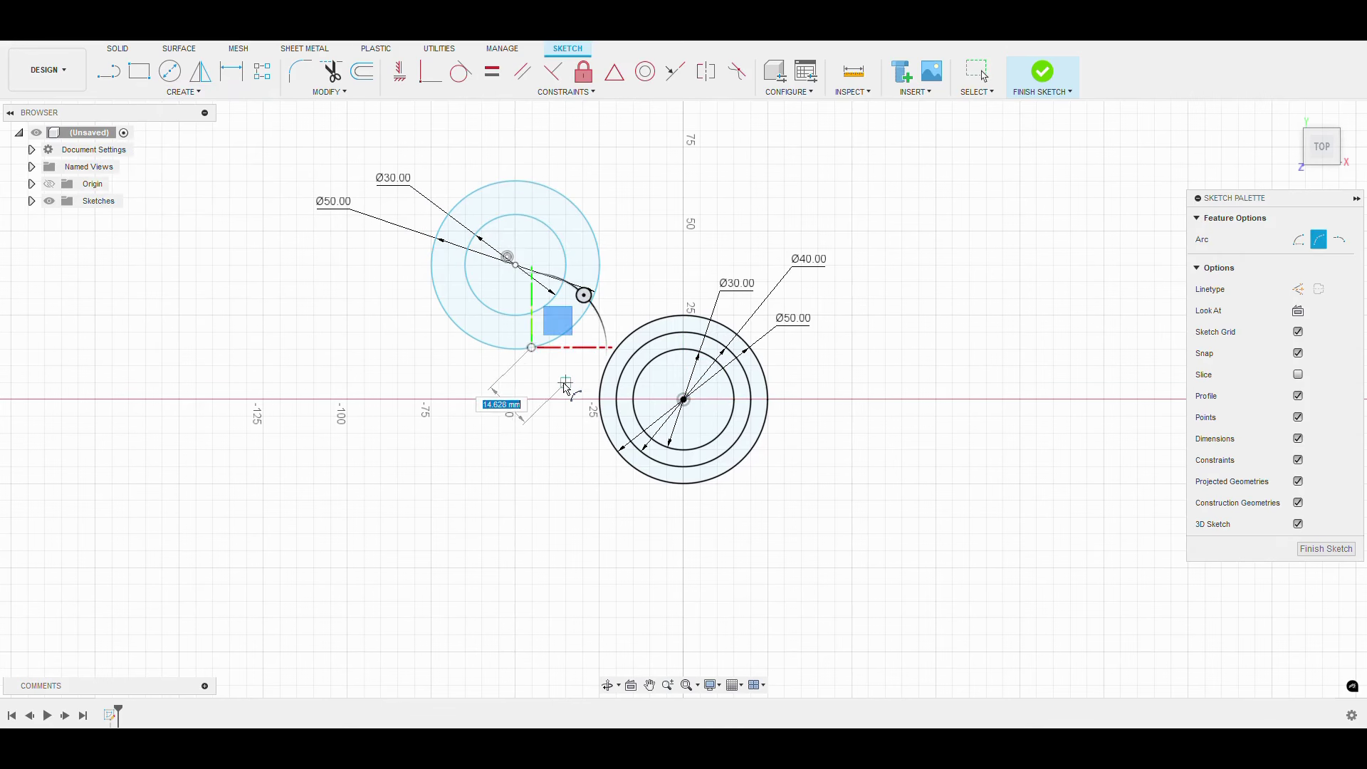
pyautogui.click(600, 398)
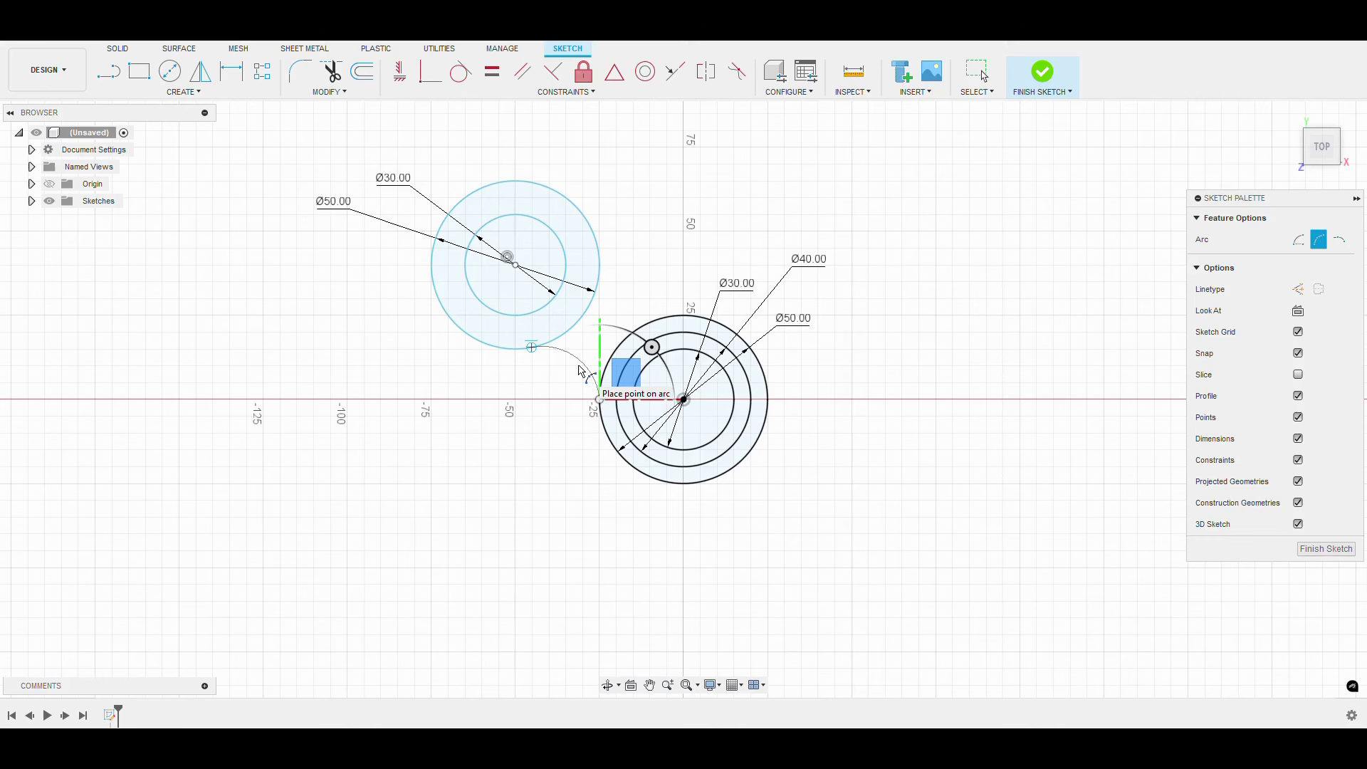
pyautogui.click(580, 371)
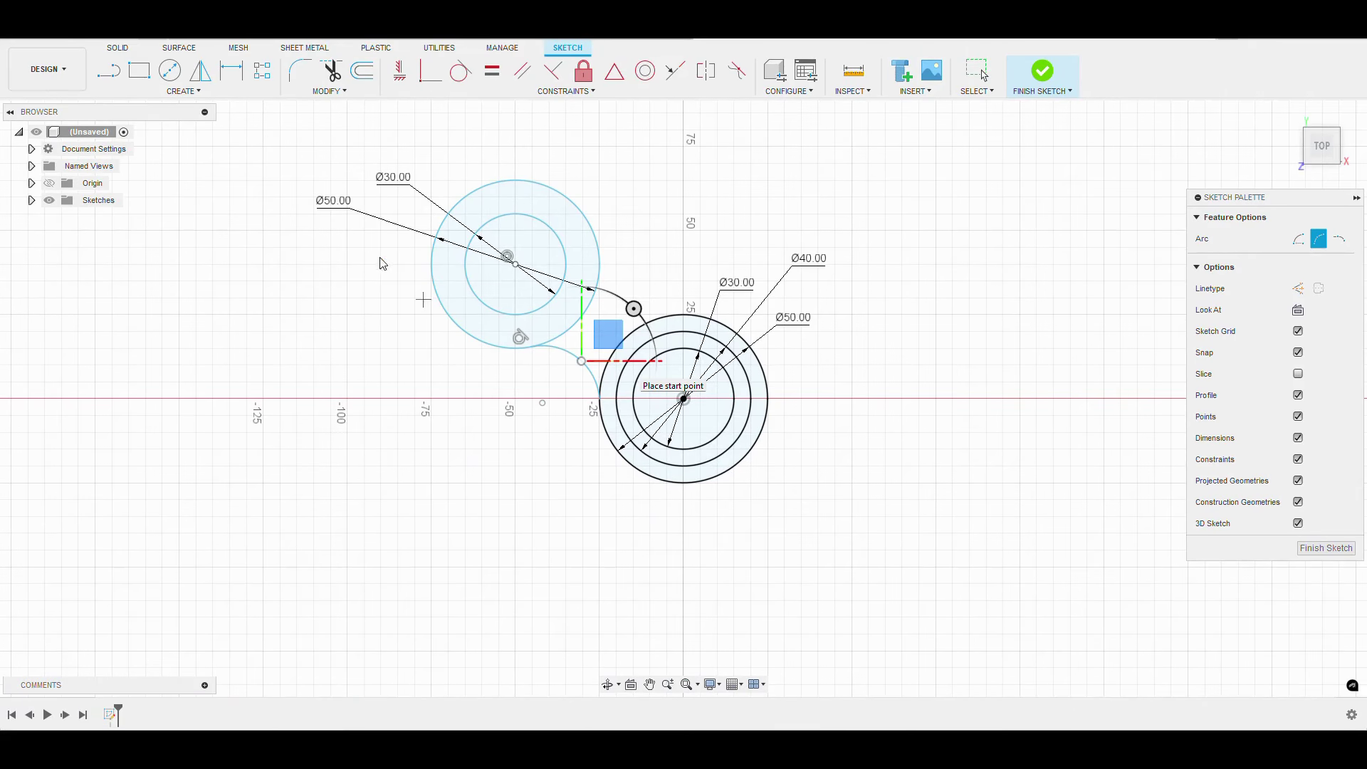
pyautogui.click(186, 91)
pyautogui.moveTo(139, 148)
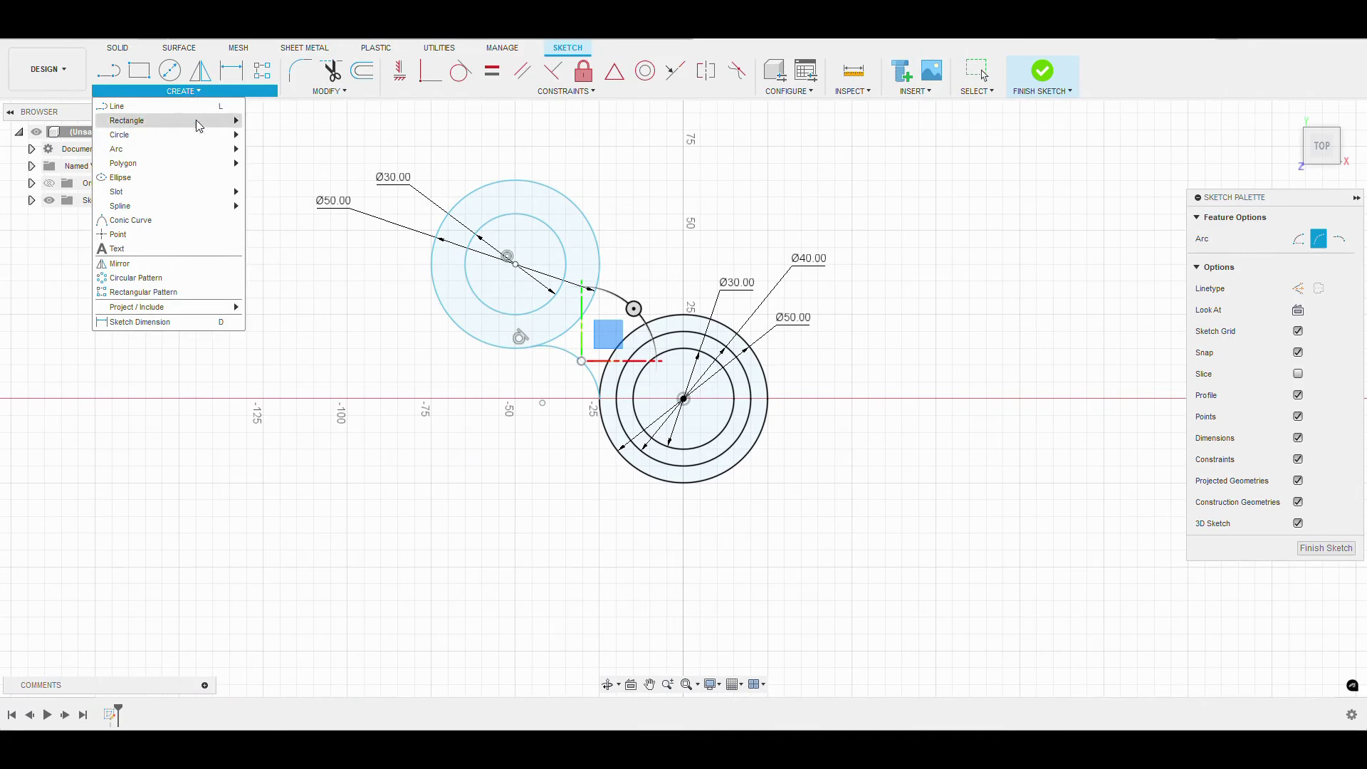
pyautogui.click(285, 163)
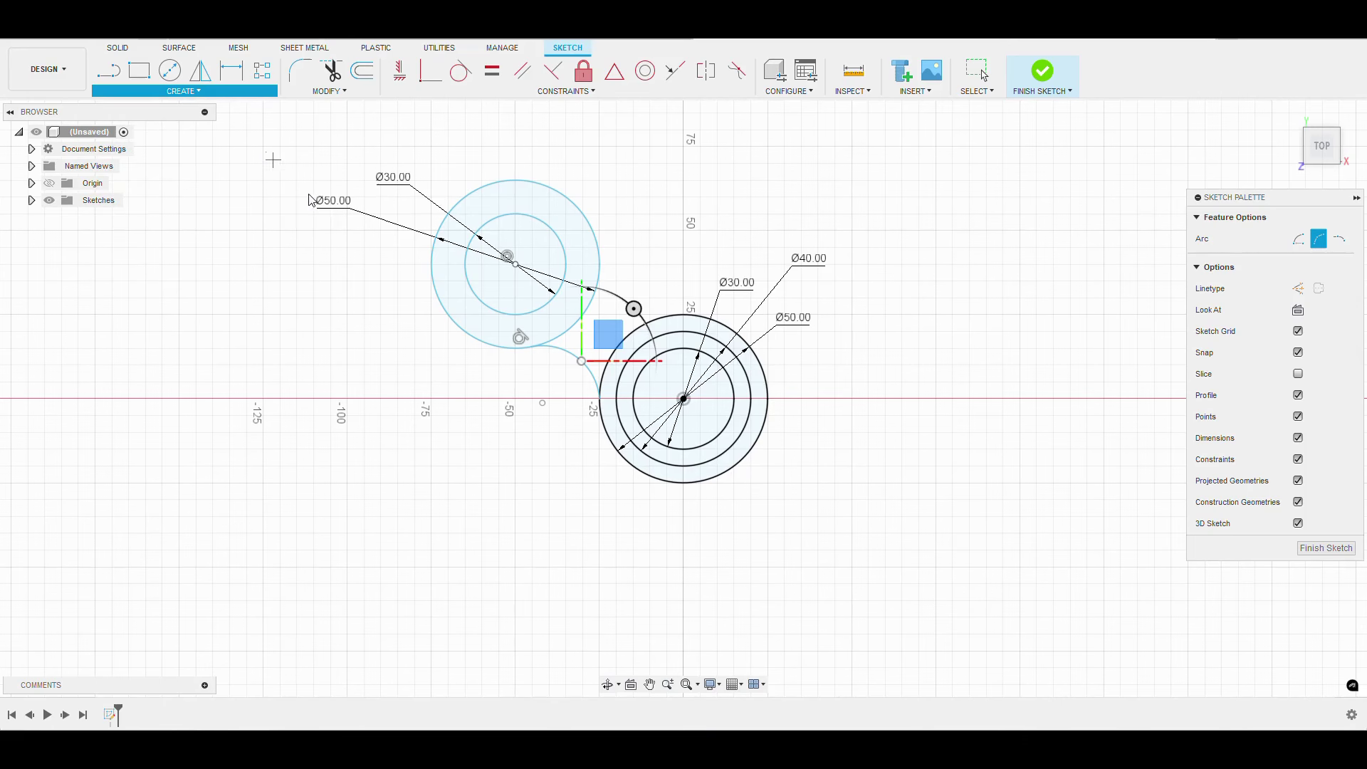
pyautogui.click(602, 260)
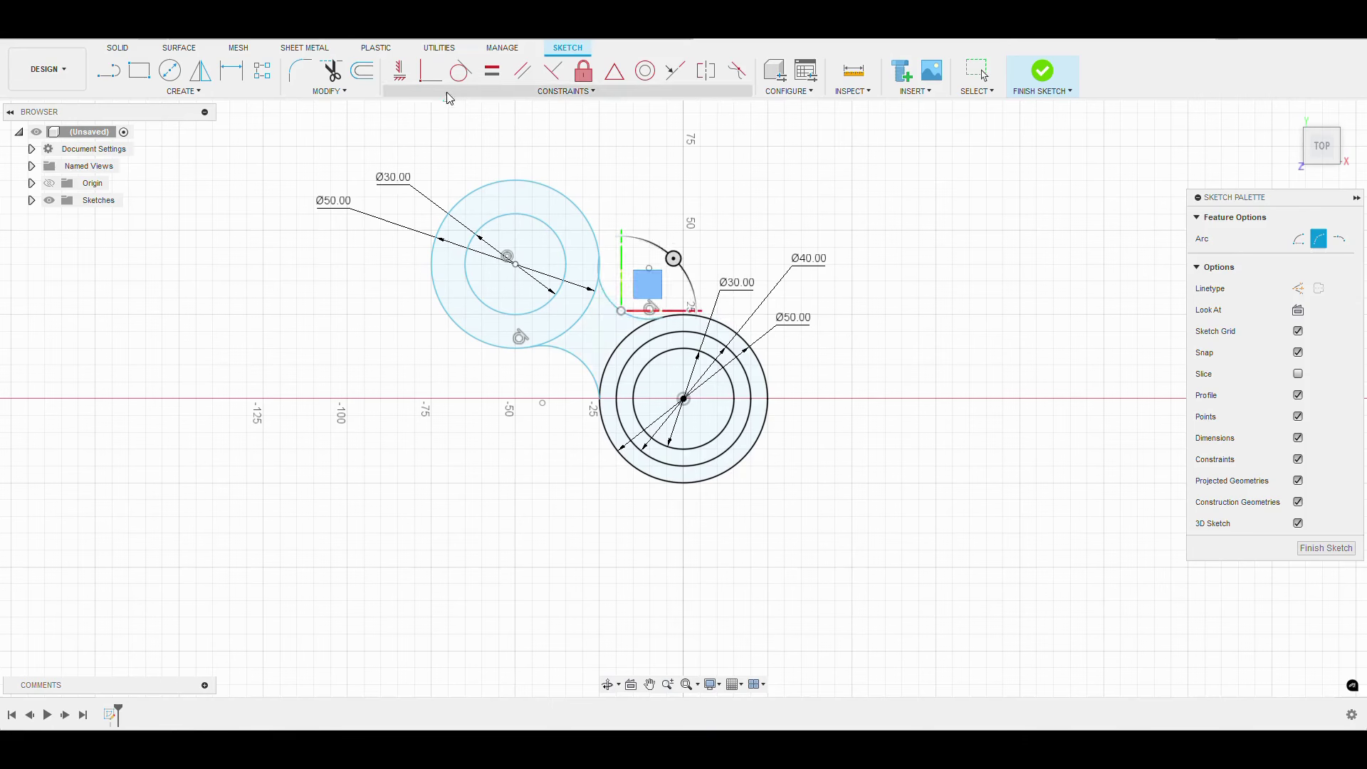
# Step: Make the lower and upper connecting arcs tangent to the left and central Ø50 circles
pyautogui.click(461, 71)
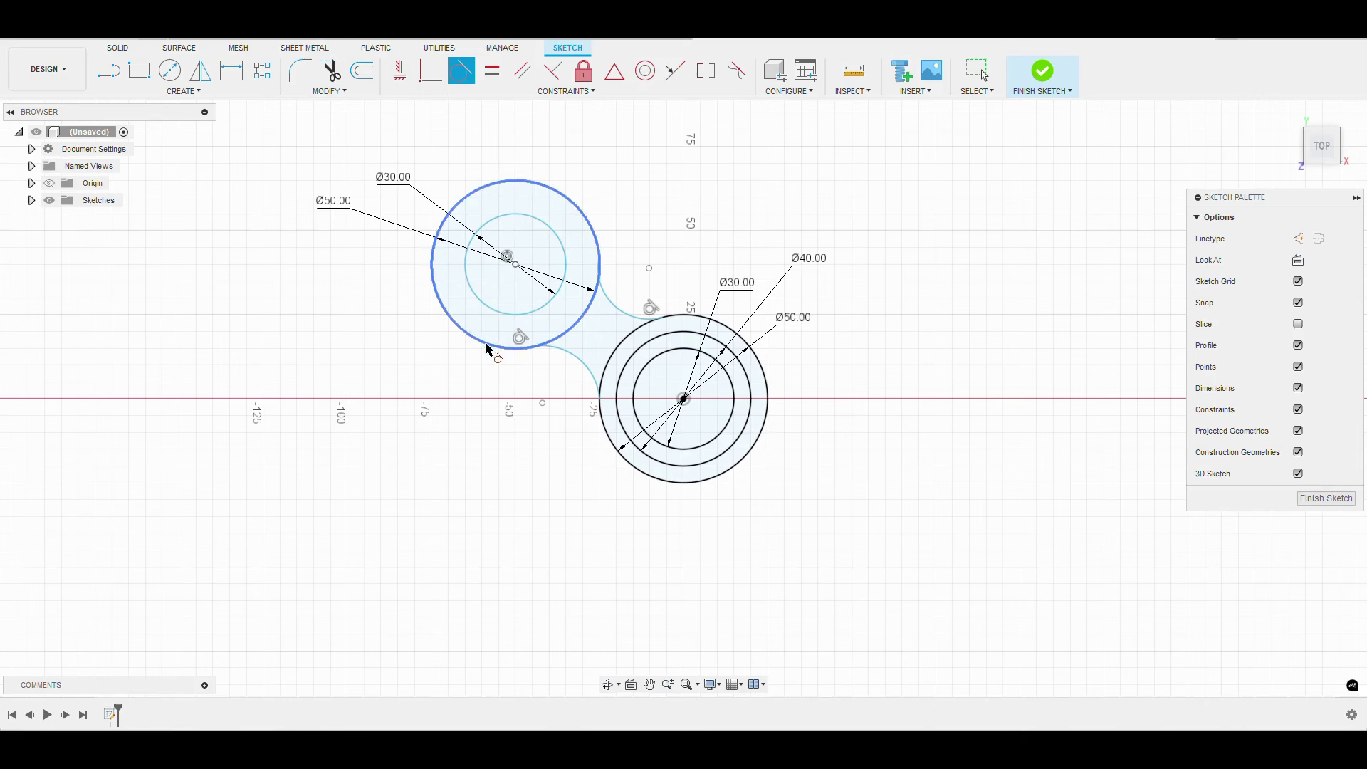
pyautogui.click(488, 347)
pyautogui.click(571, 359)
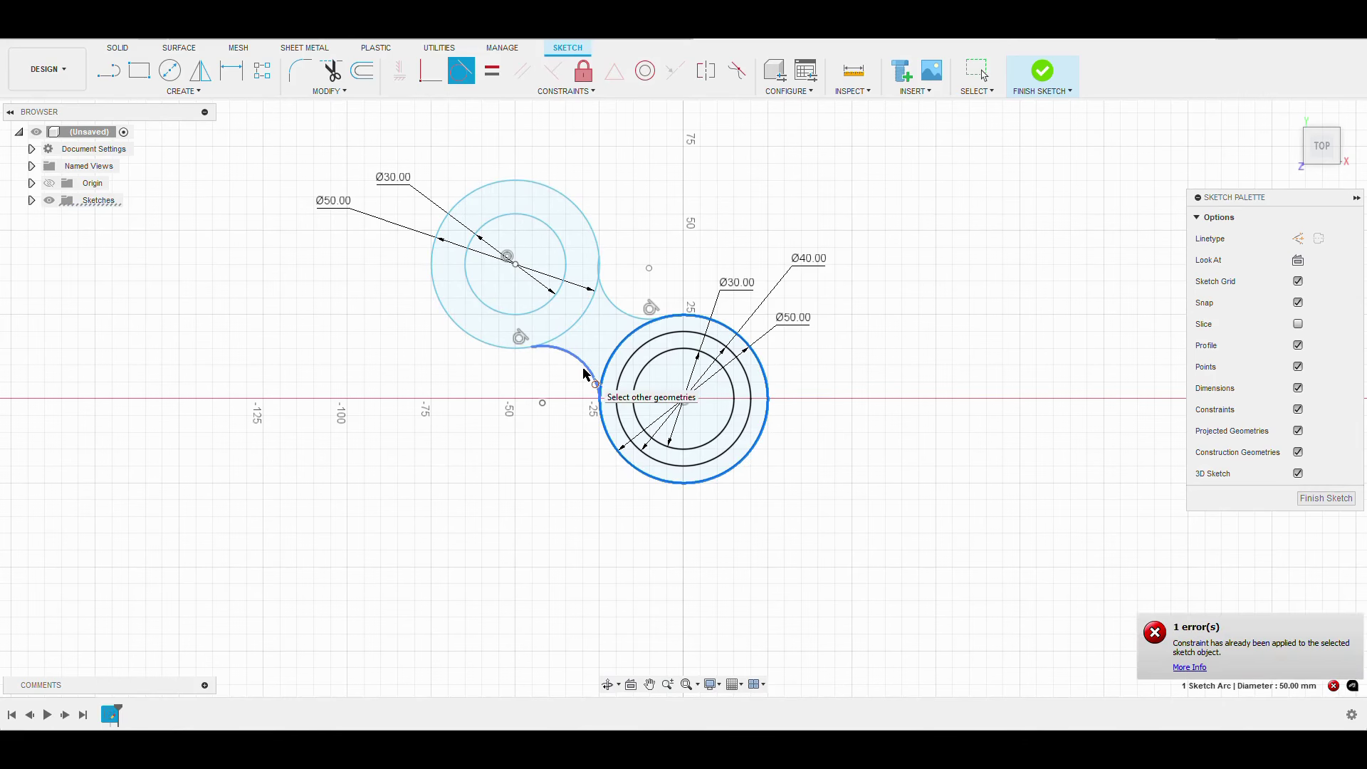
pyautogui.click(605, 370)
pyautogui.click(638, 315)
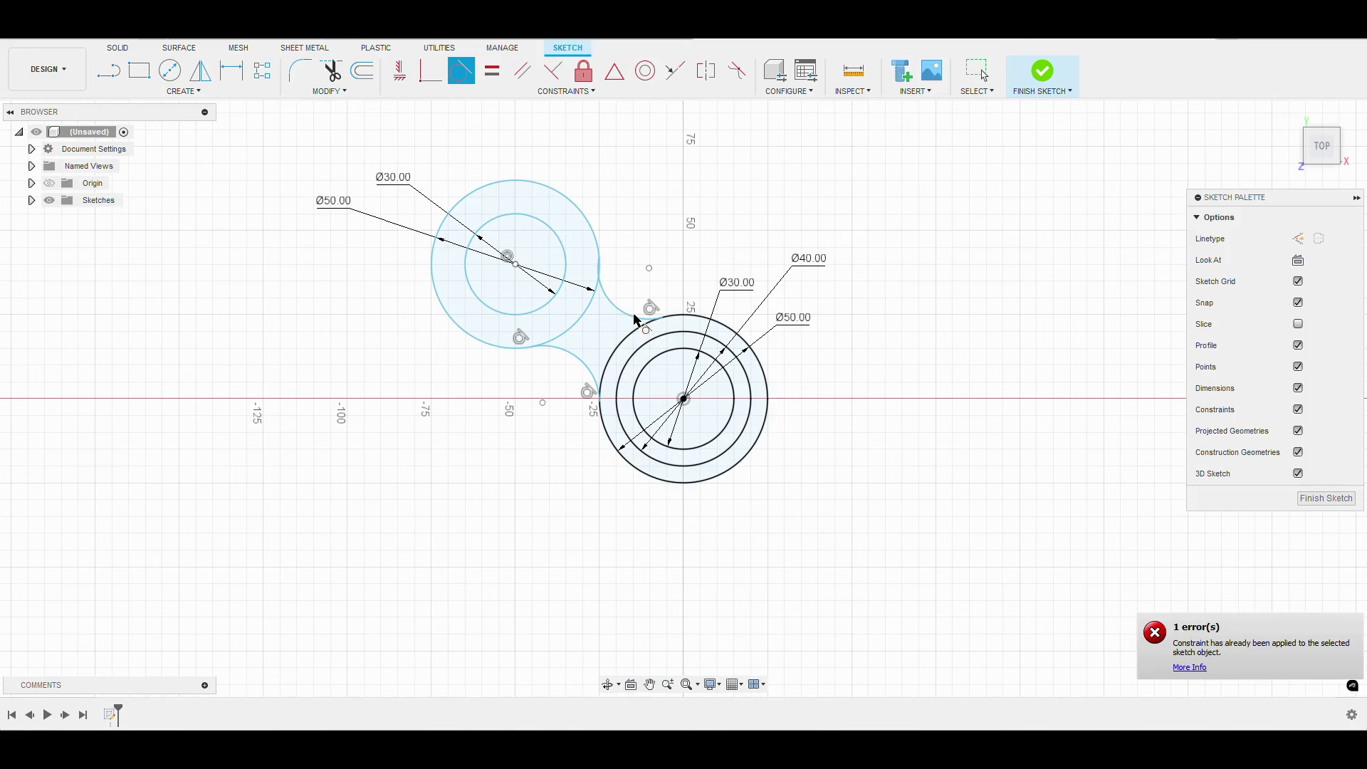
pyautogui.click(590, 232)
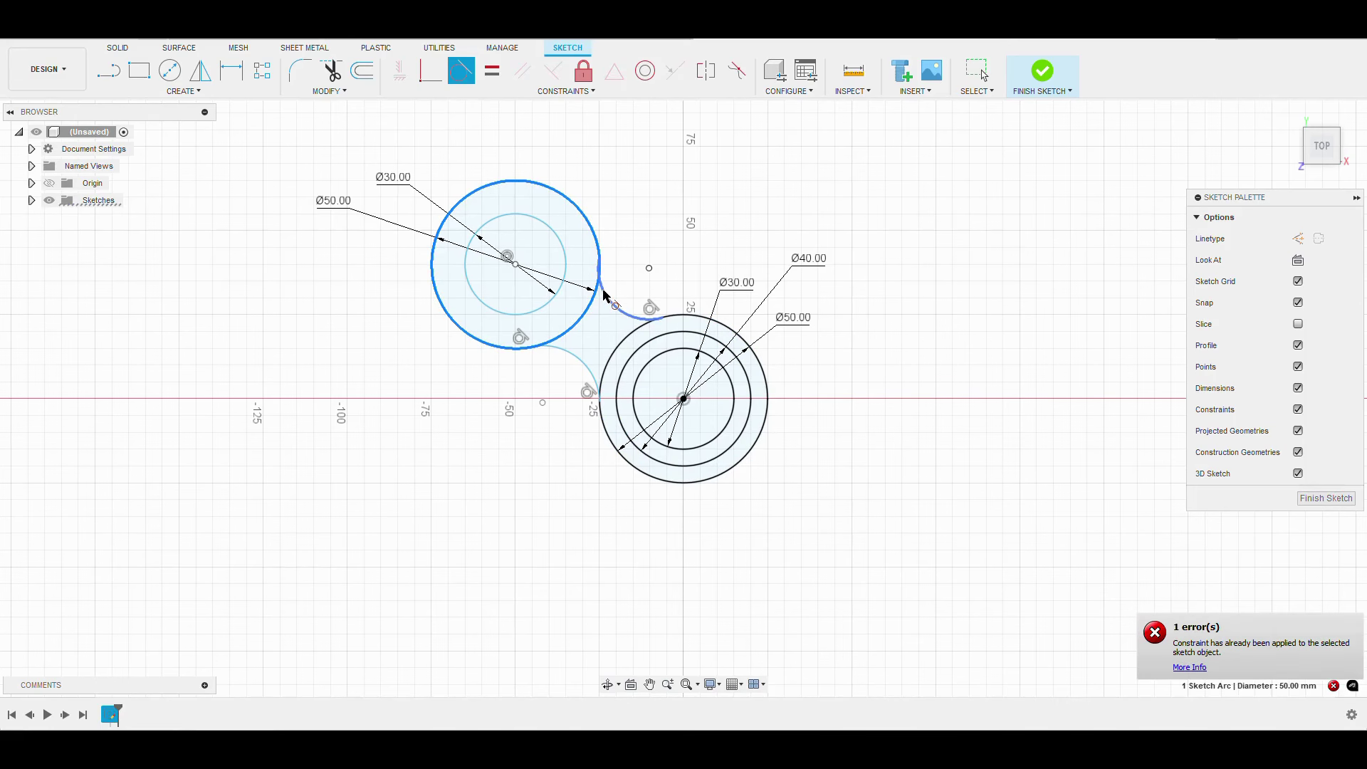
pyautogui.click(604, 288)
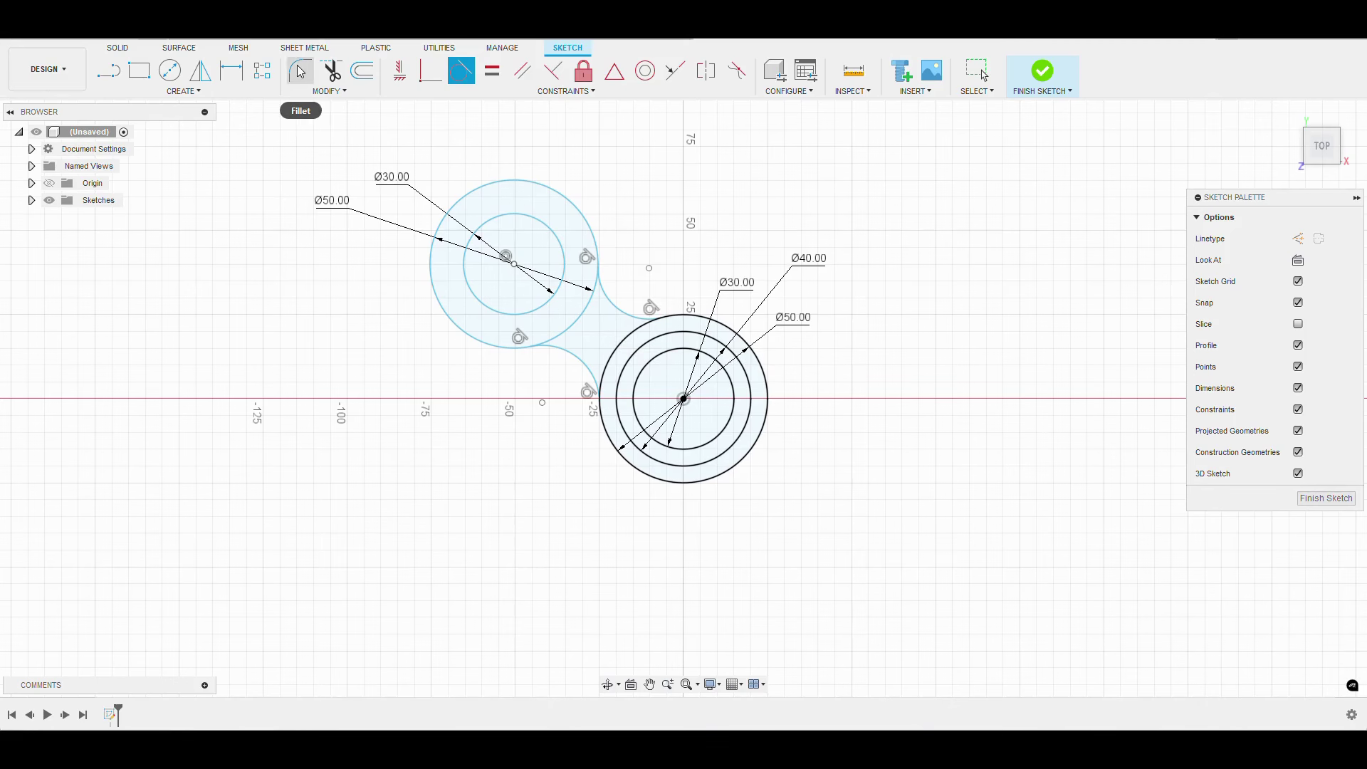
# Step: Give the lower and upper connecting arcs 15 mm radius dimensions
pyautogui.click(183, 91)
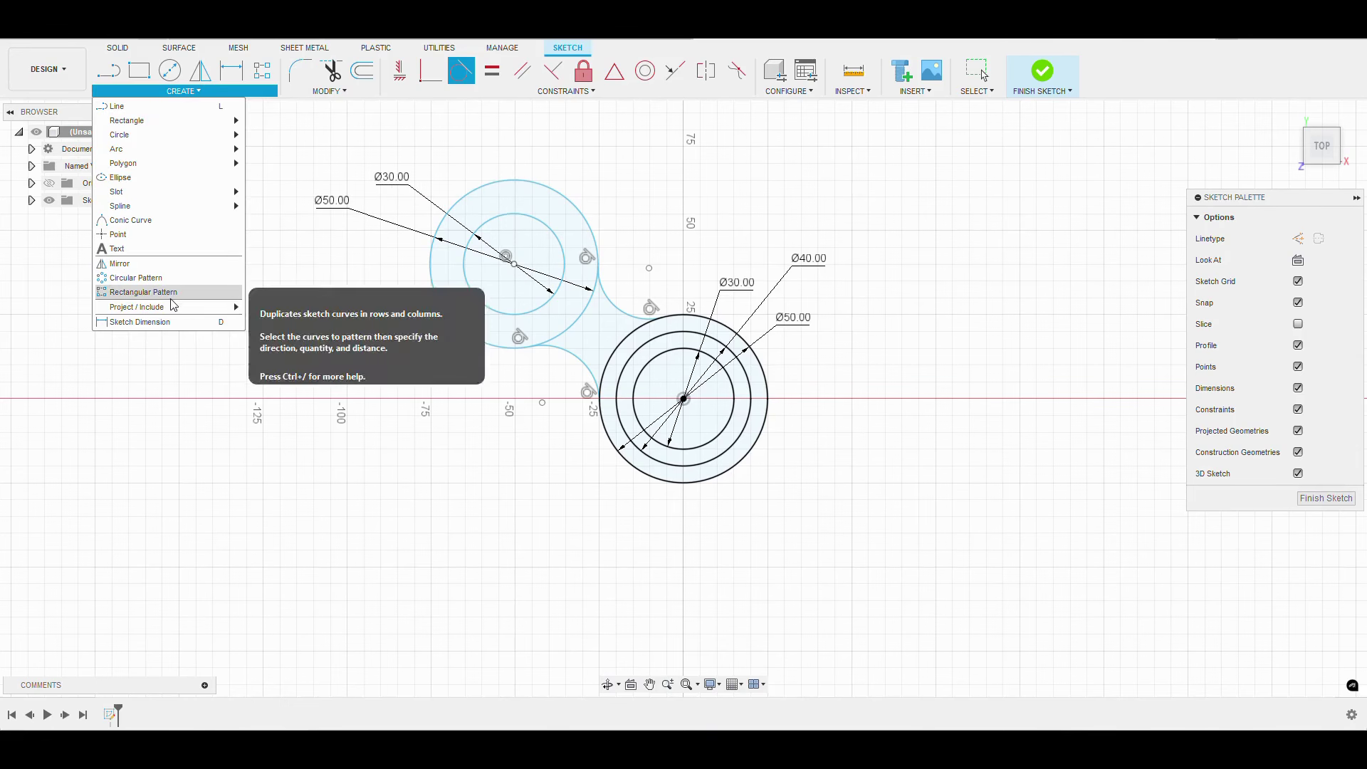
pyautogui.click(162, 324)
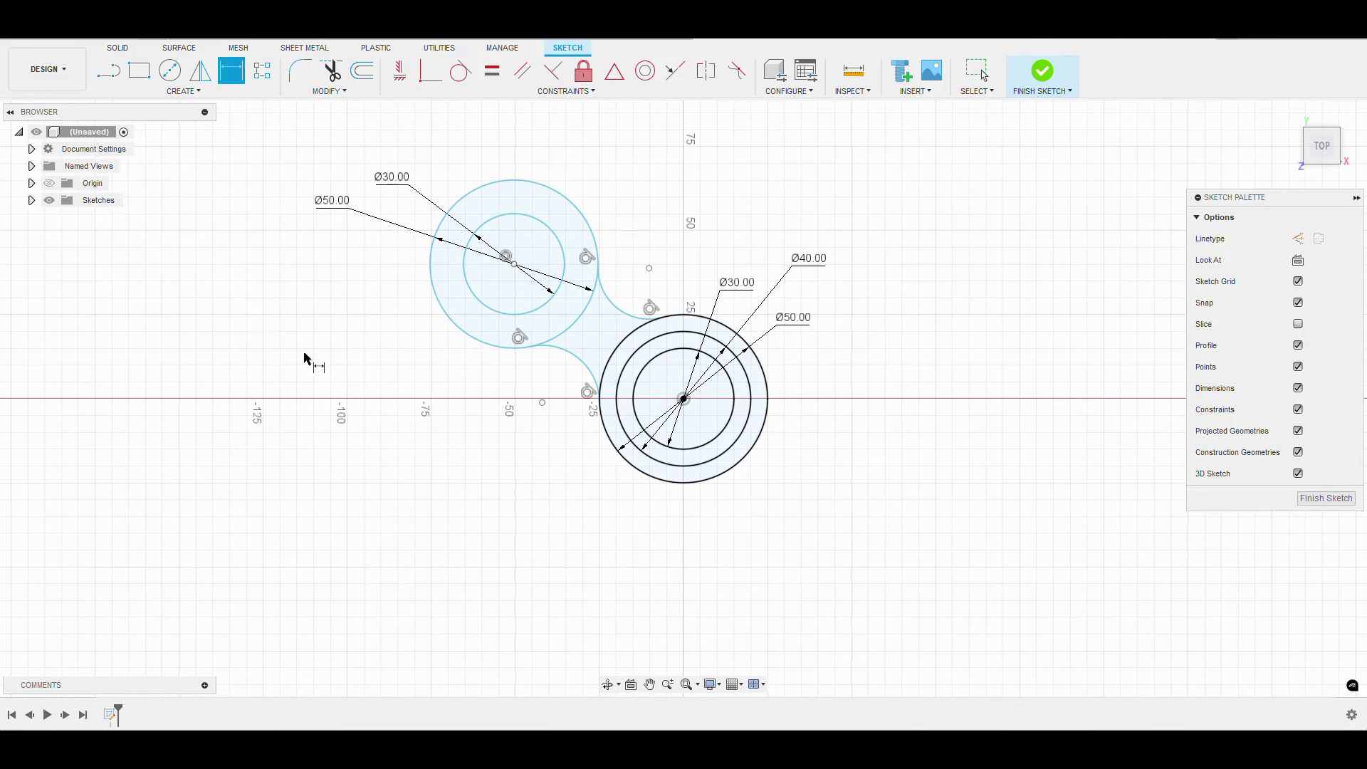
pyautogui.click(570, 361)
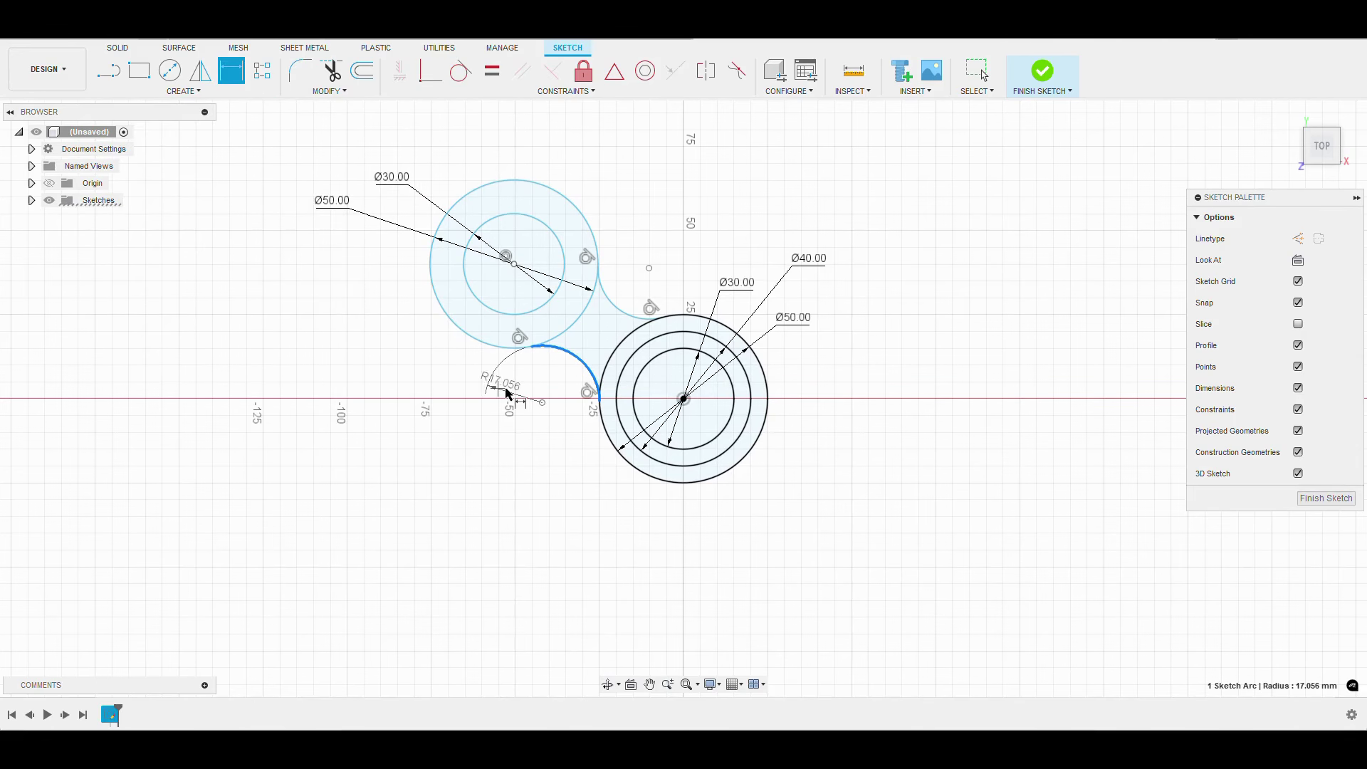
pyautogui.click(549, 386)
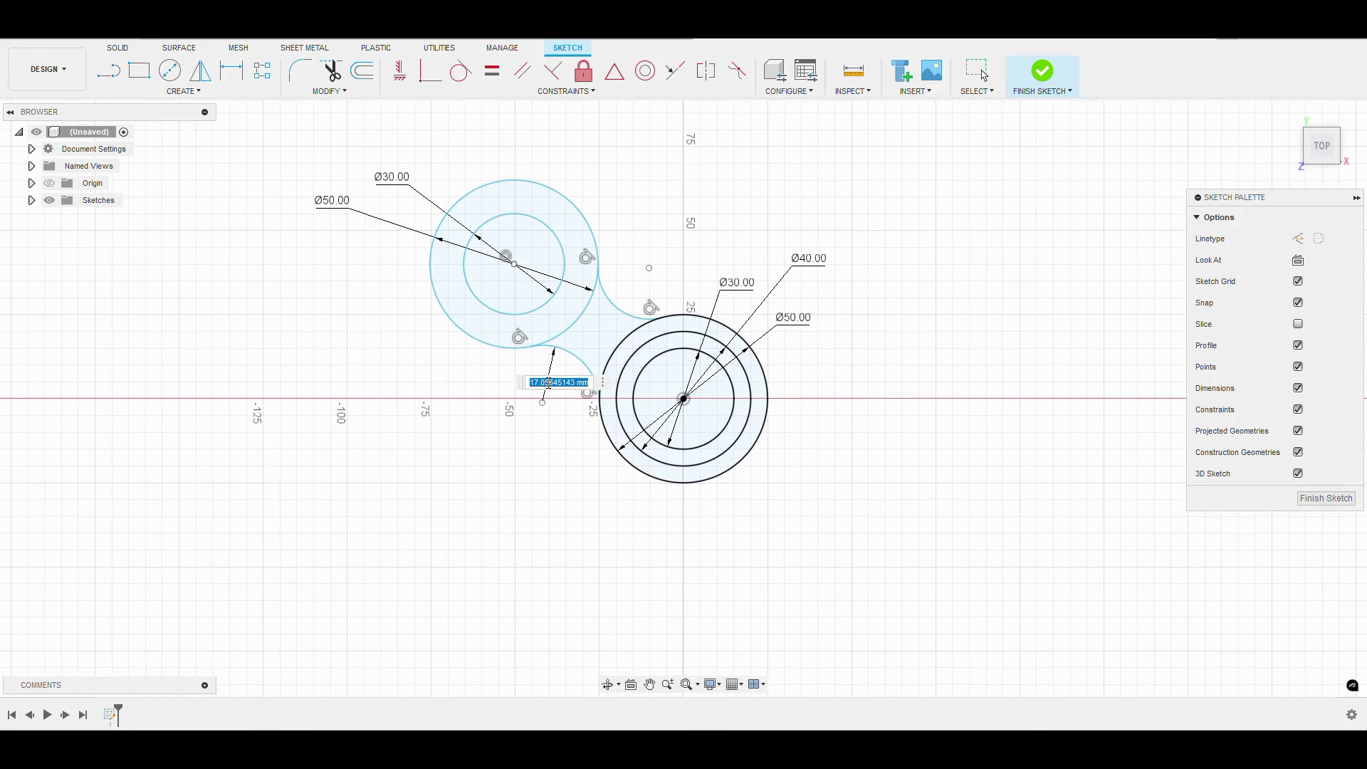
pyautogui.write('15')
pyautogui.press('Return')
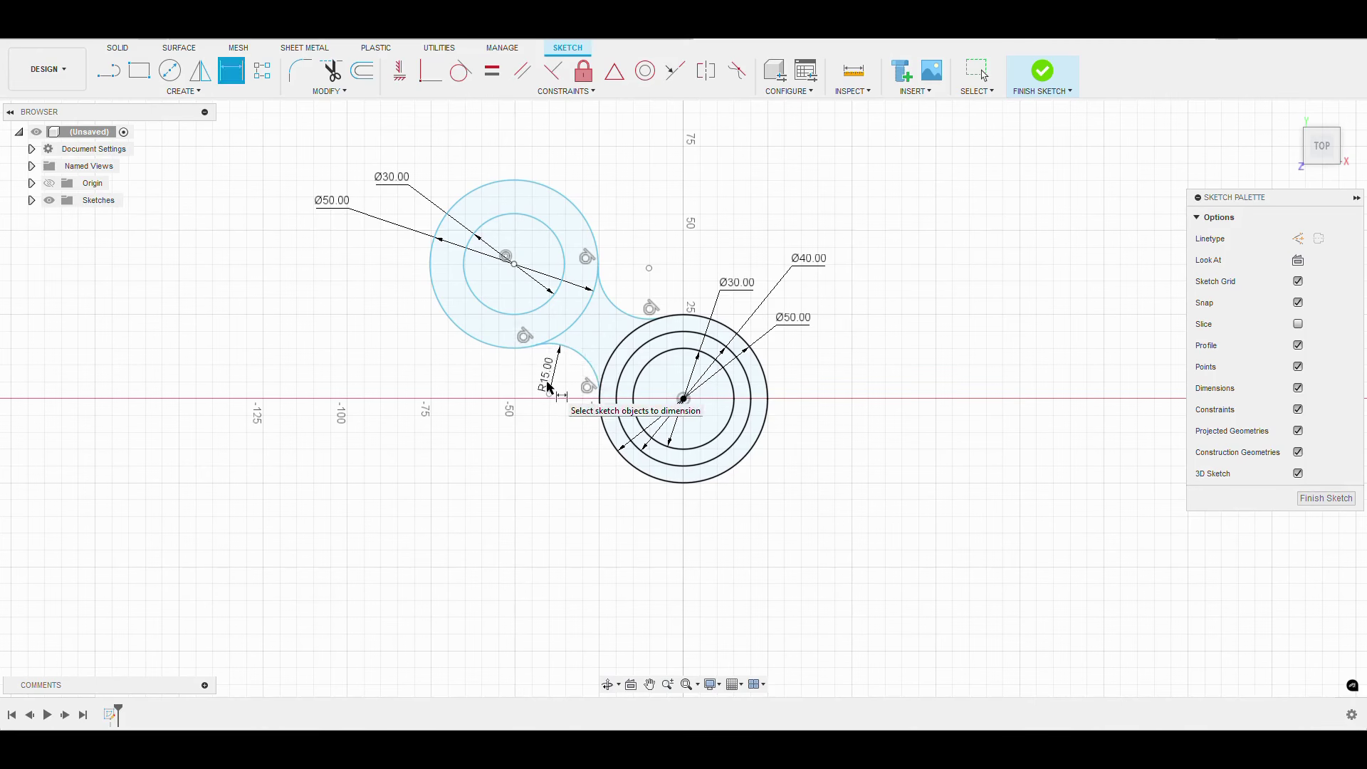
pyautogui.click(621, 317)
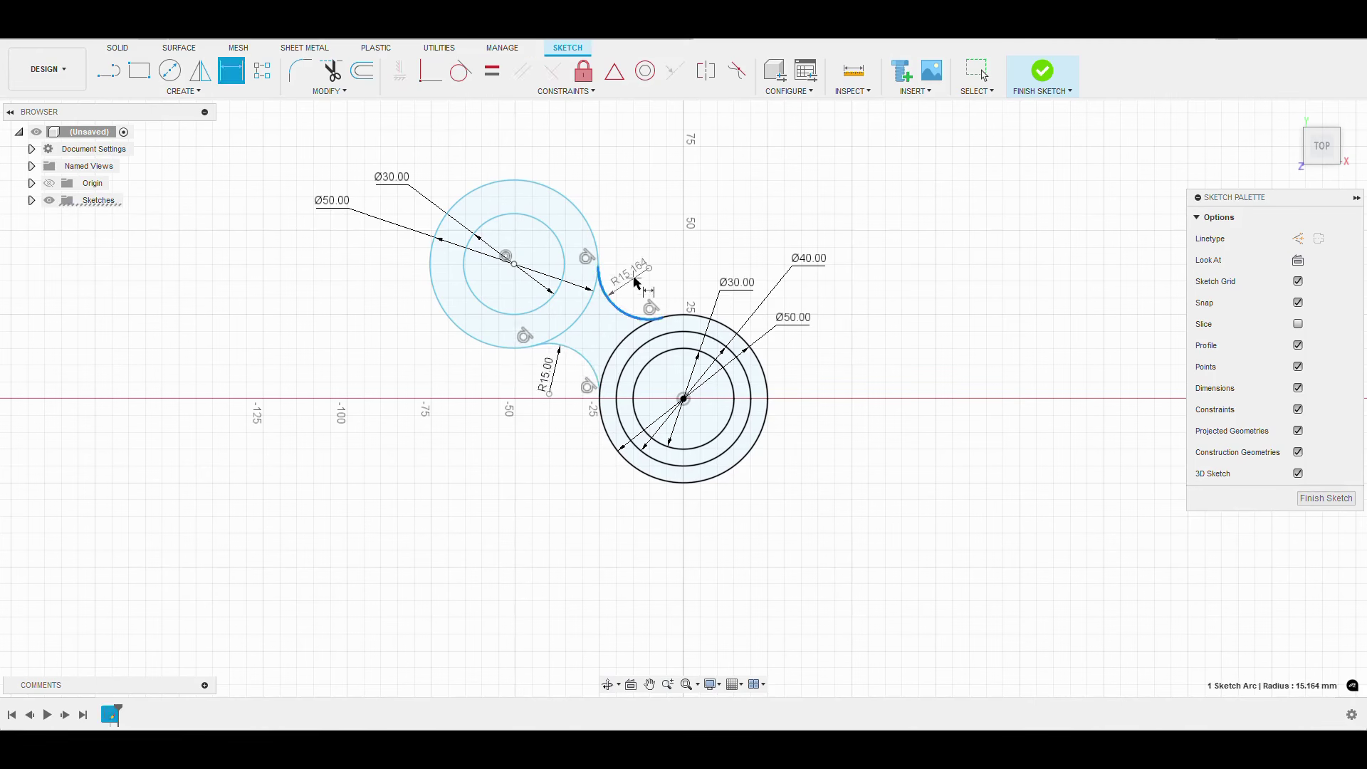
pyautogui.click(636, 279)
pyautogui.write('15')
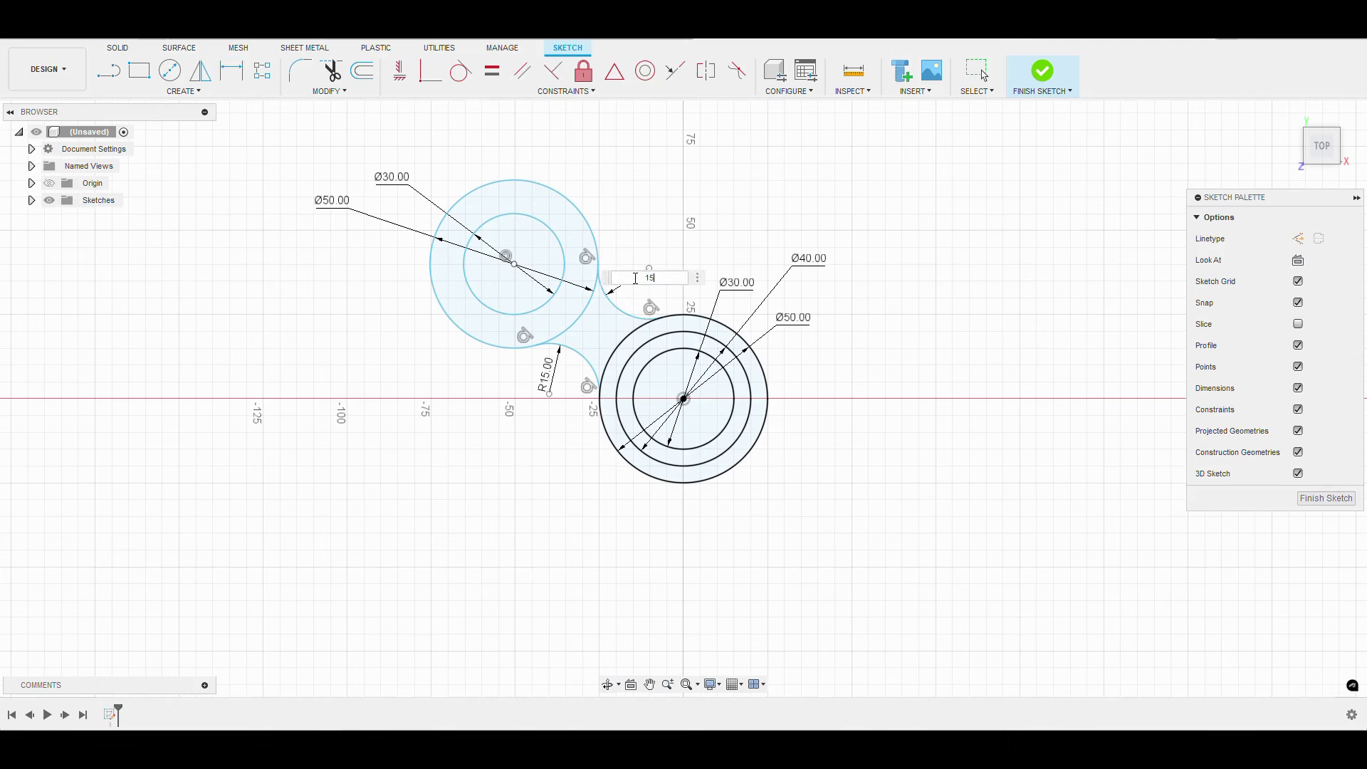
pyautogui.press('Return')
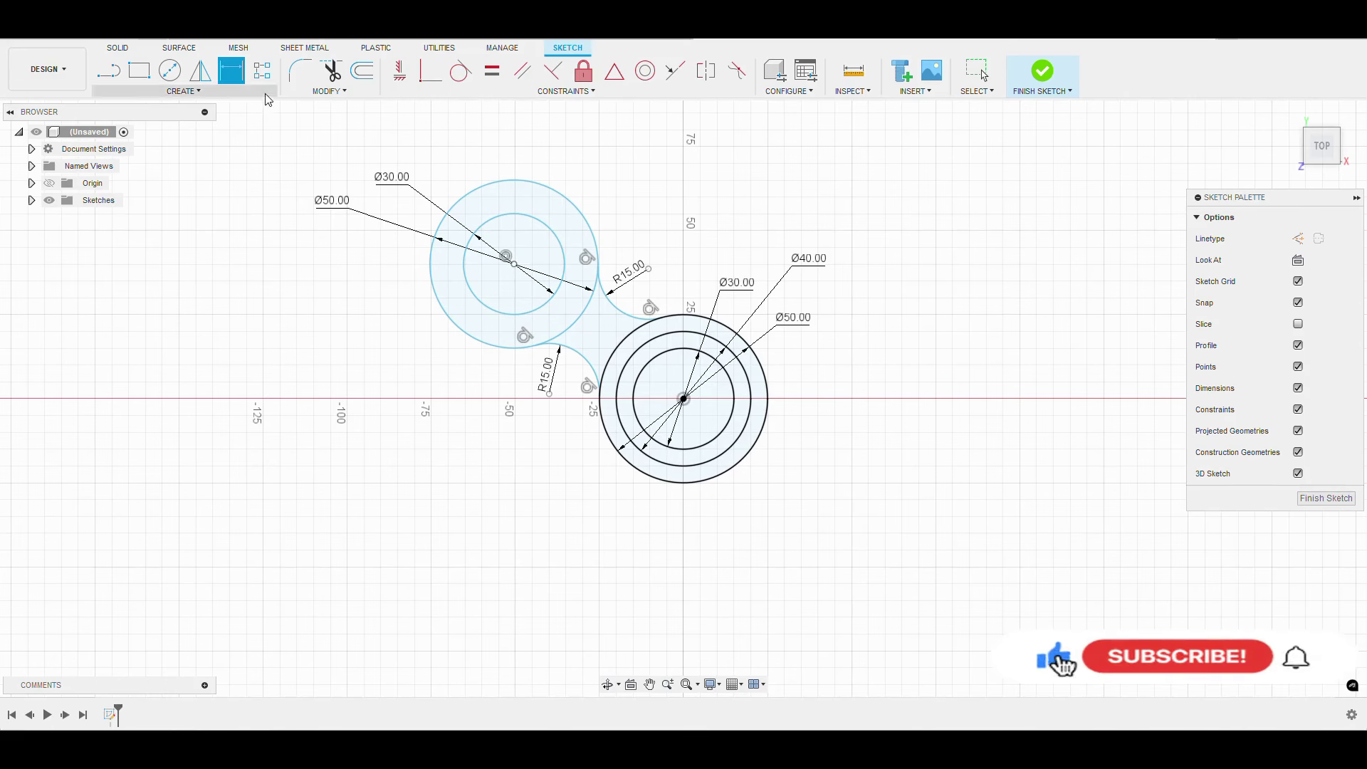
# Step: Trim away the left Ø50 circle's segment between the two connecting arcs
pyautogui.click(340, 74)
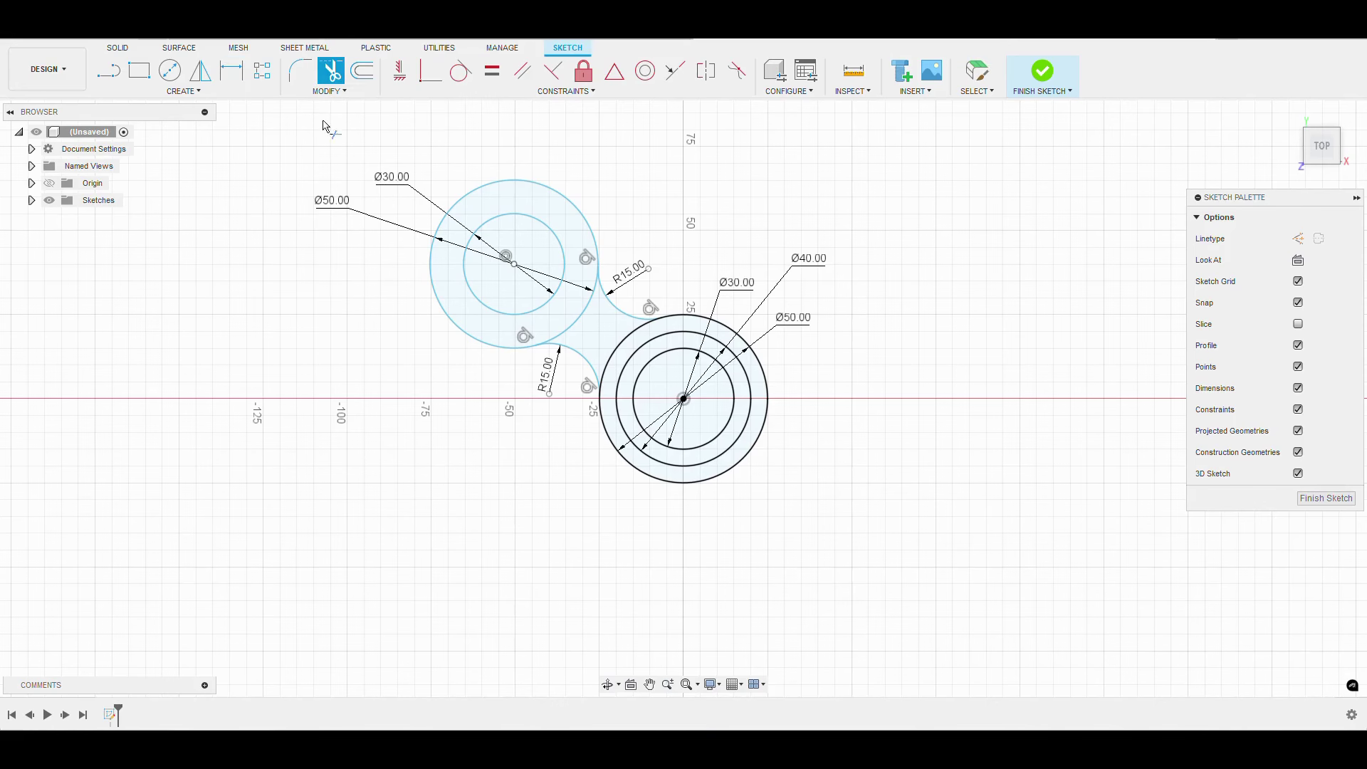
pyautogui.click(582, 324)
pyautogui.click(198, 99)
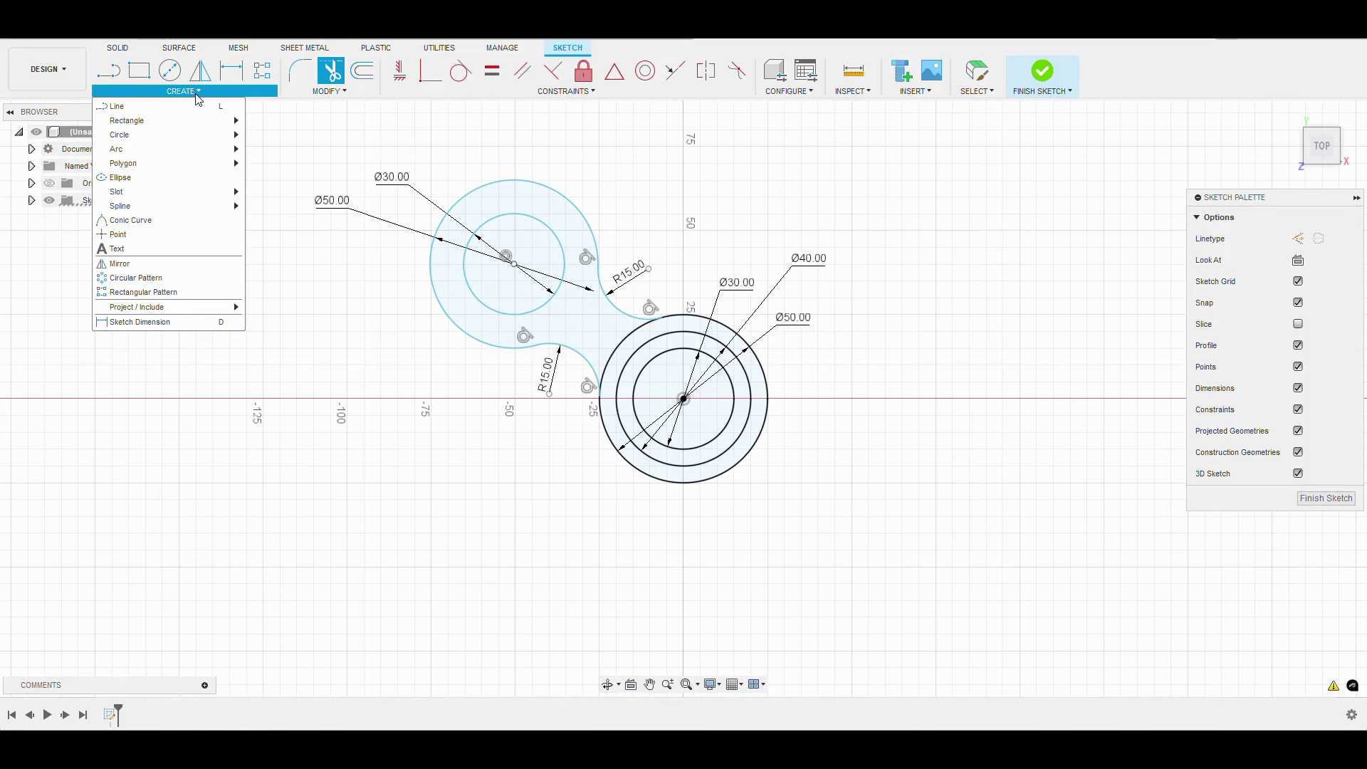
# Step: Circular-pattern the lobe arc, both R15 arcs and the Ø30 circle 3 times around the hub centre
pyautogui.click(129, 280)
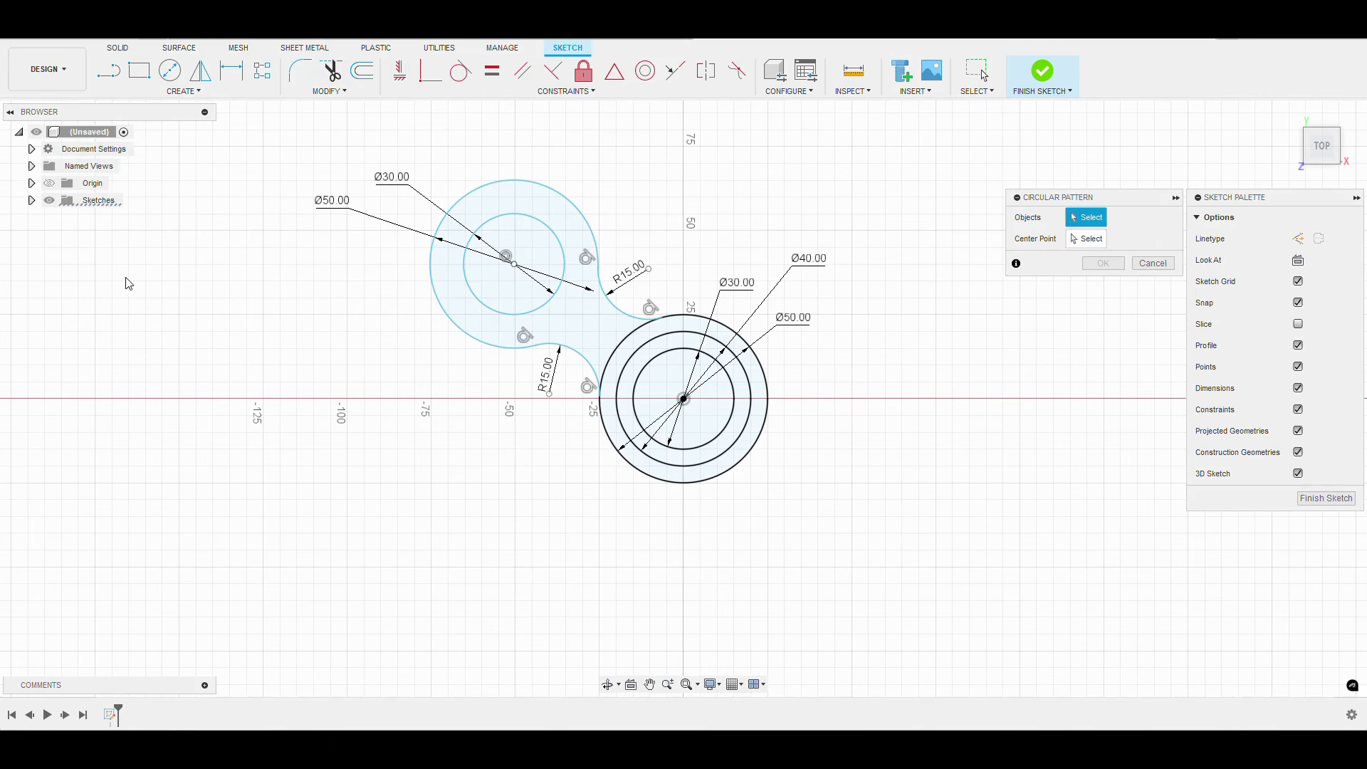
pyautogui.click(475, 341)
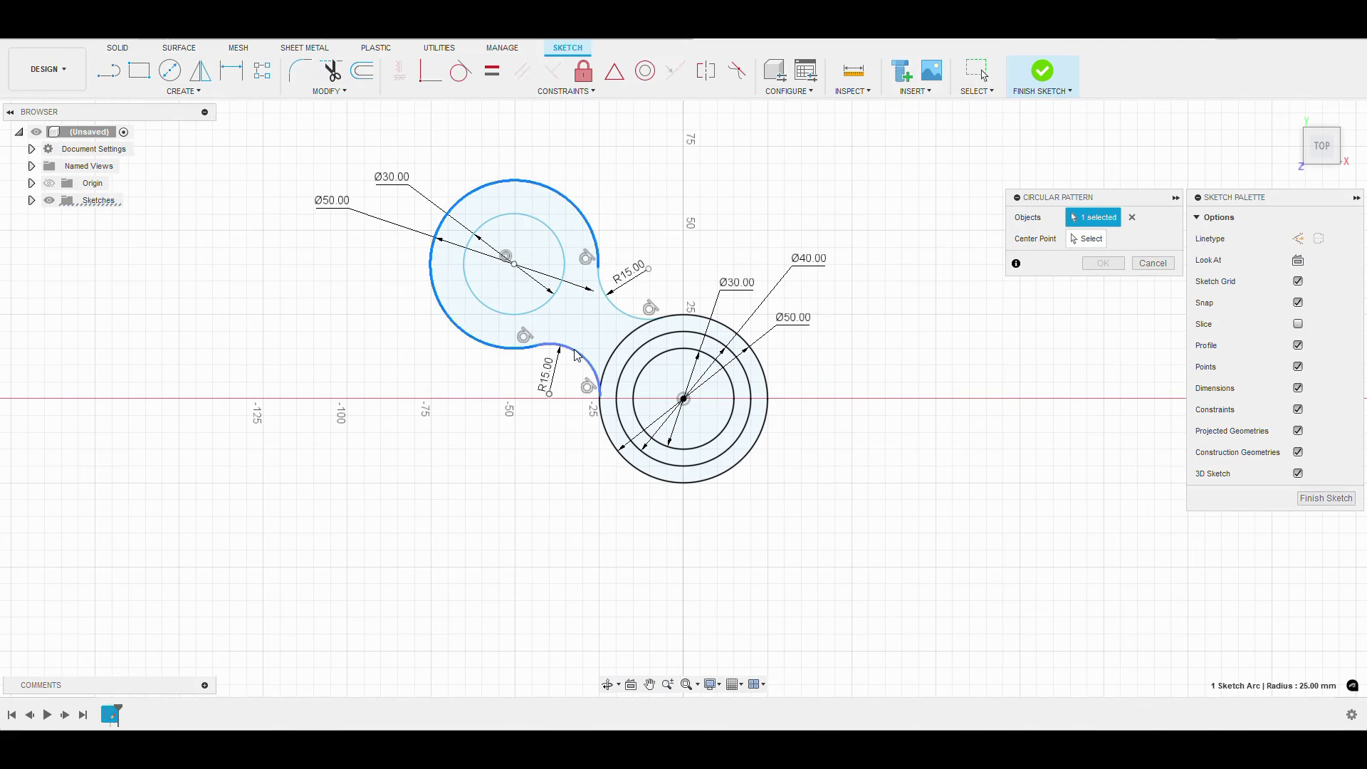
pyautogui.click(589, 367)
pyautogui.click(617, 306)
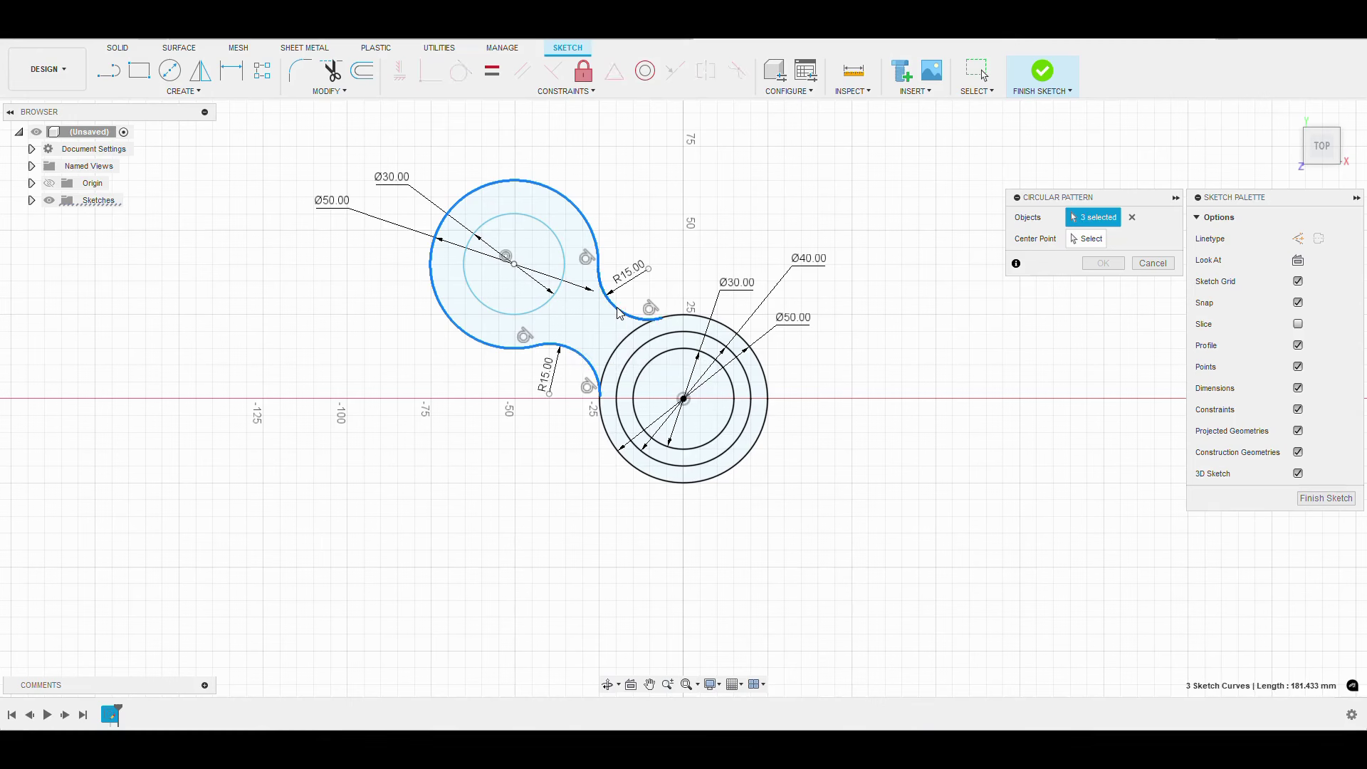
pyautogui.click(548, 304)
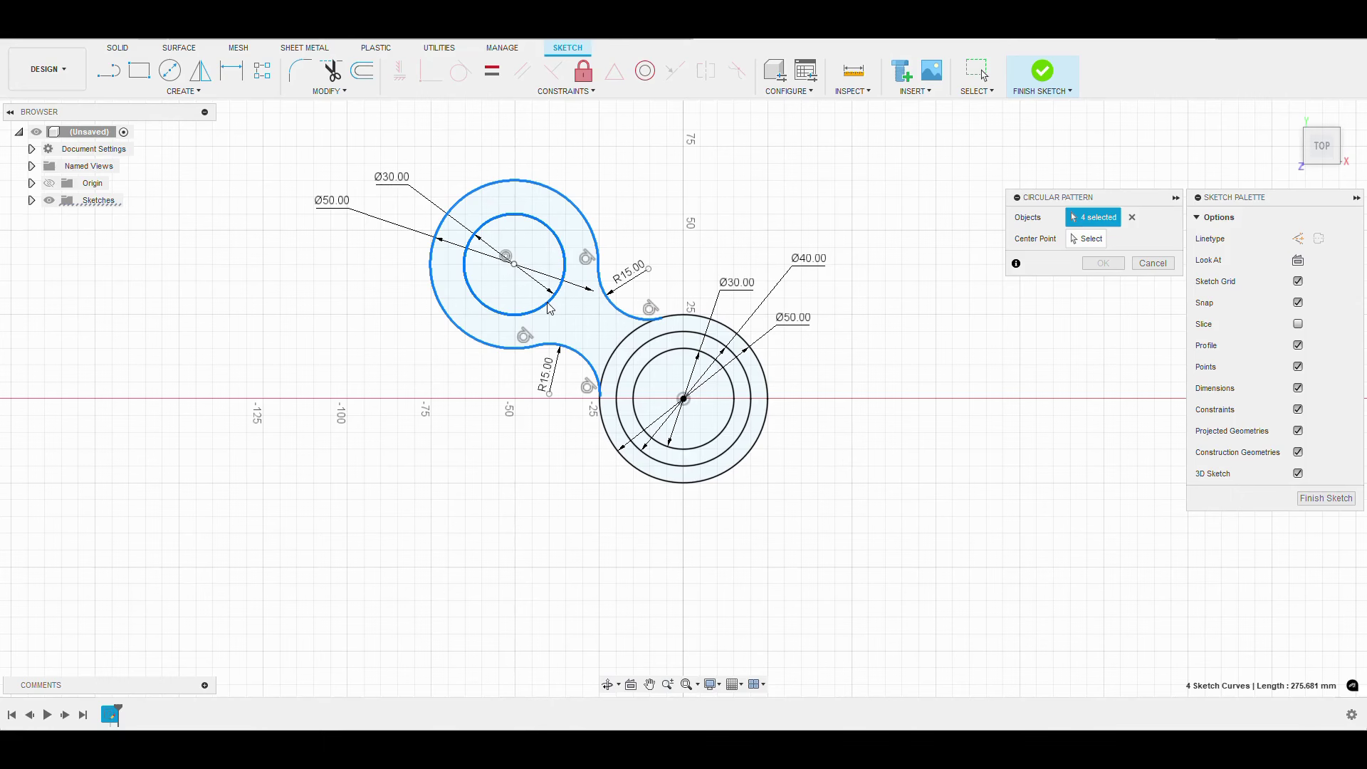
pyautogui.click(1086, 239)
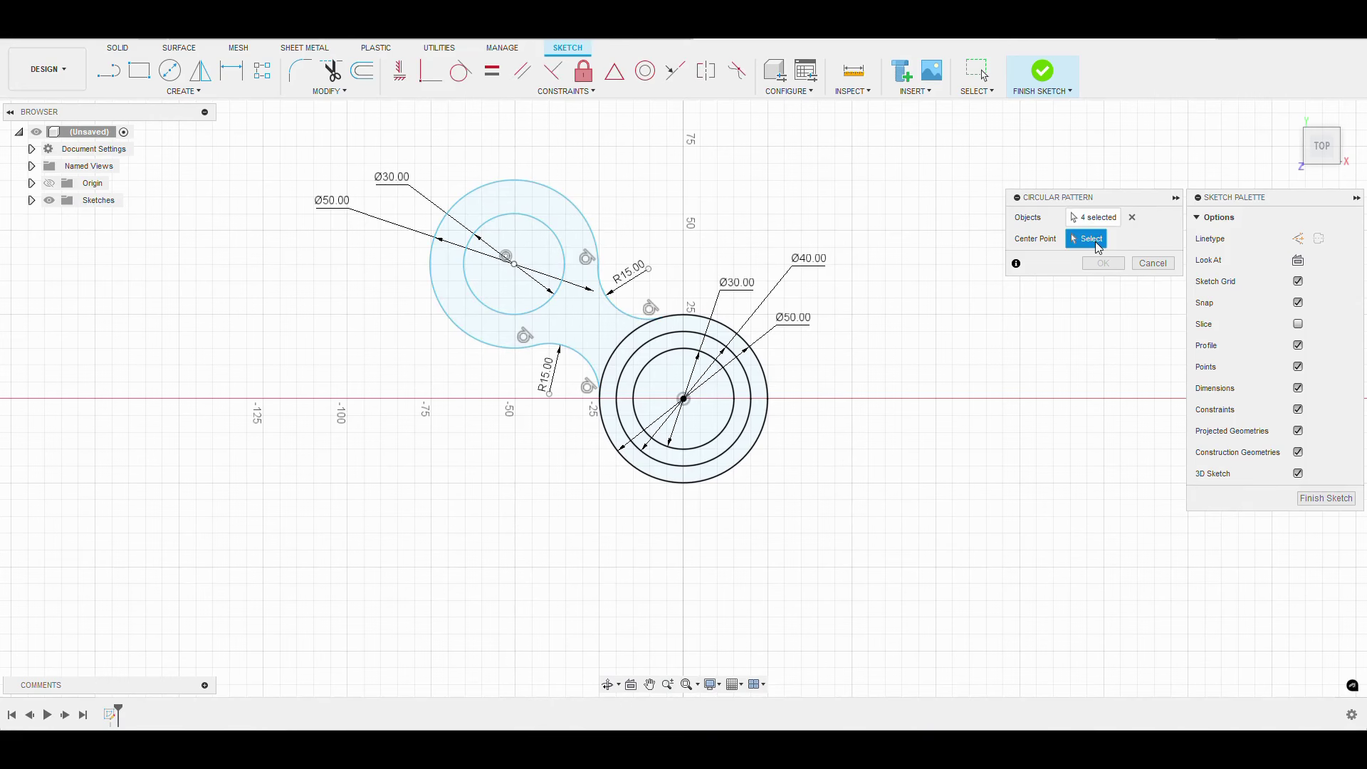
pyautogui.click(684, 400)
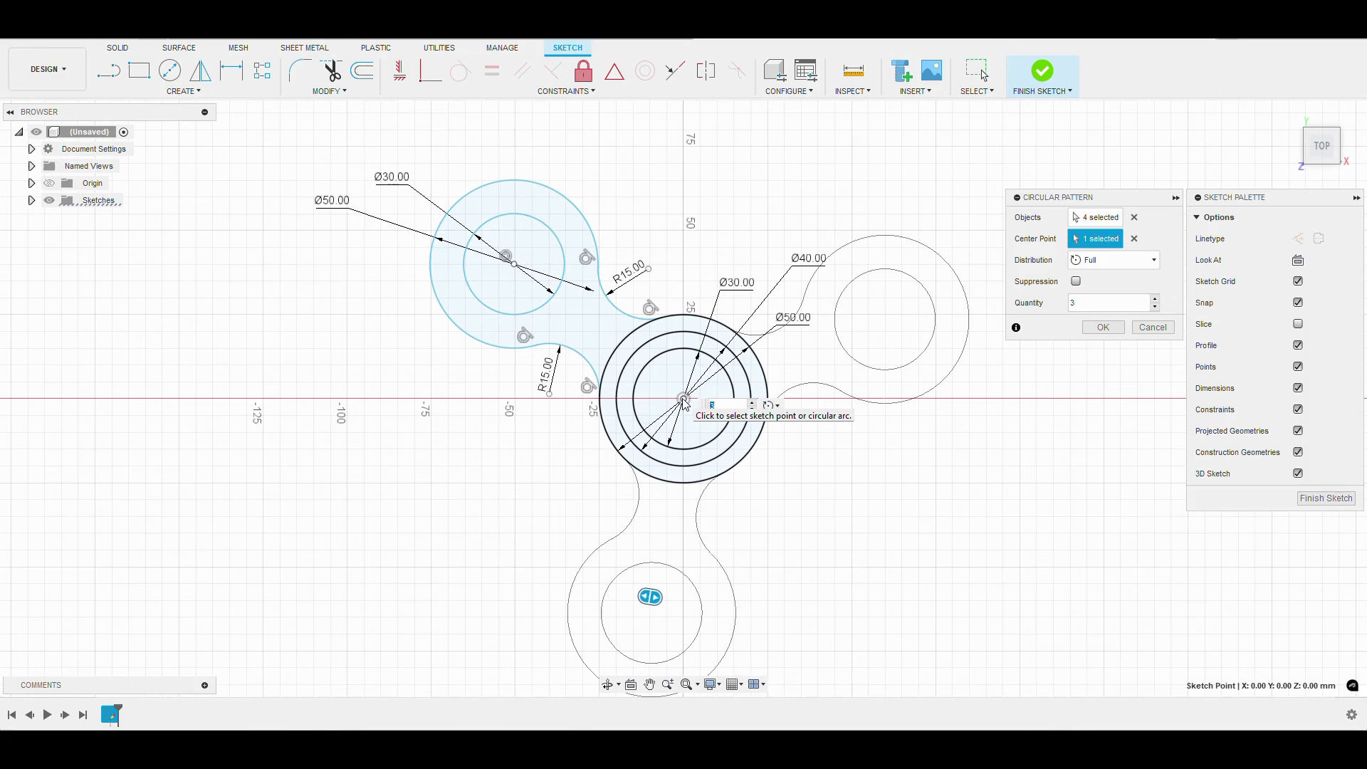
pyautogui.click(1103, 327)
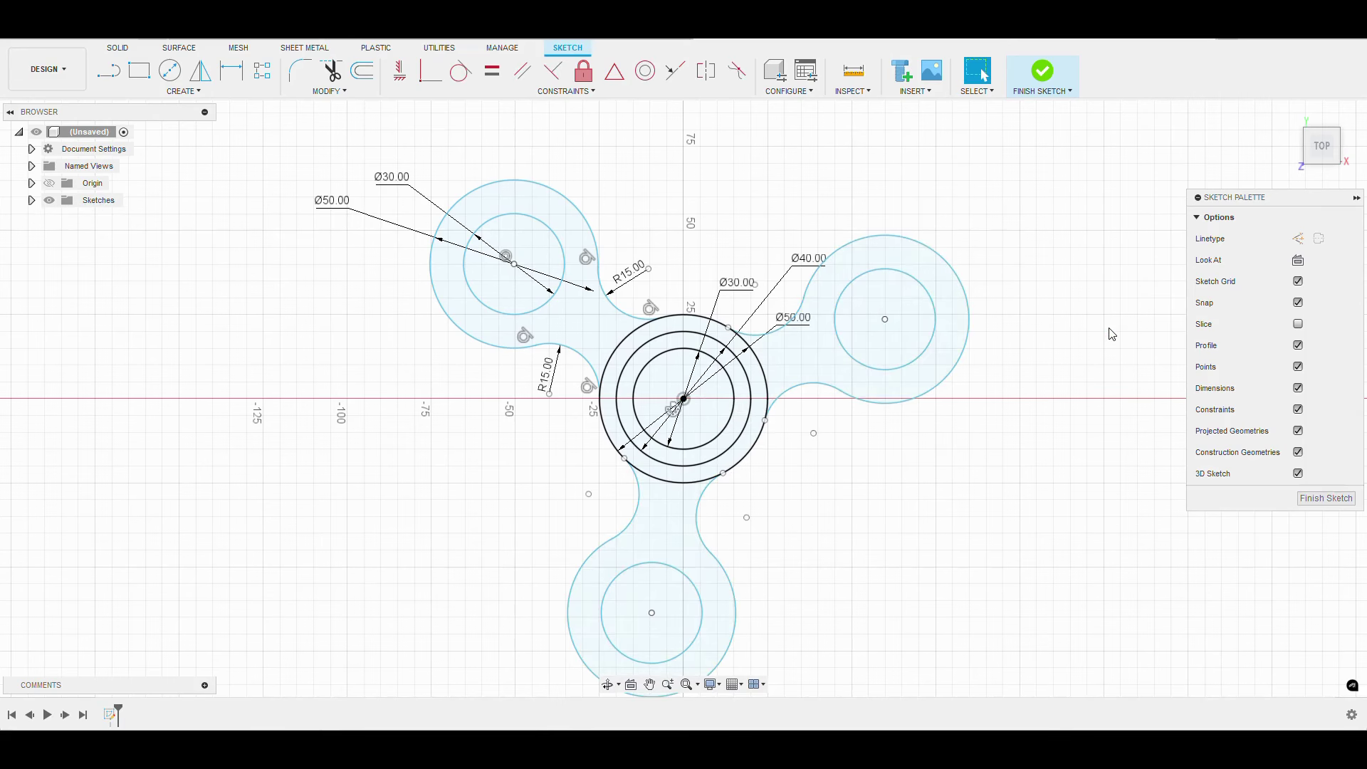
# Step: Change the lobe's outer circle diameter from 50 mm to 45 mm
pyautogui.doubleClick(329, 202)
pyautogui.write('40')
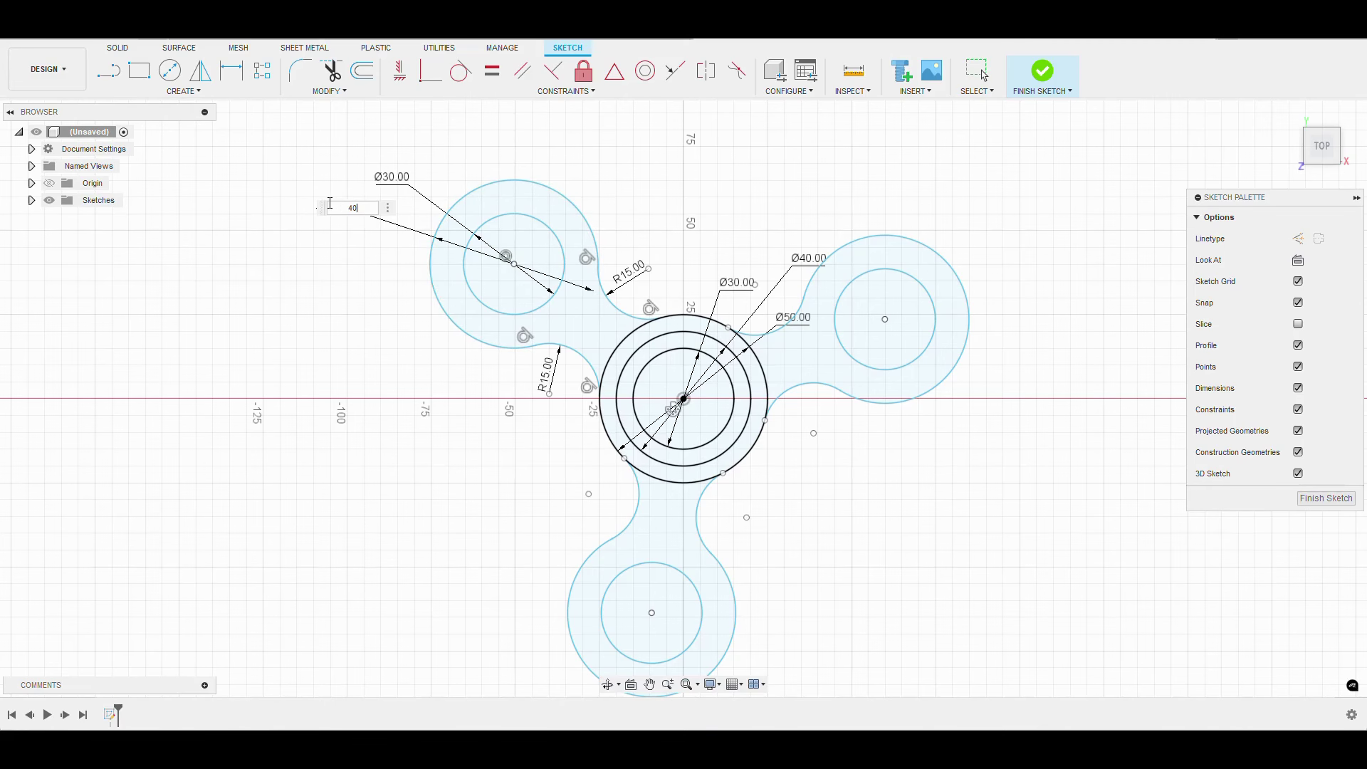
pyautogui.press('Return')
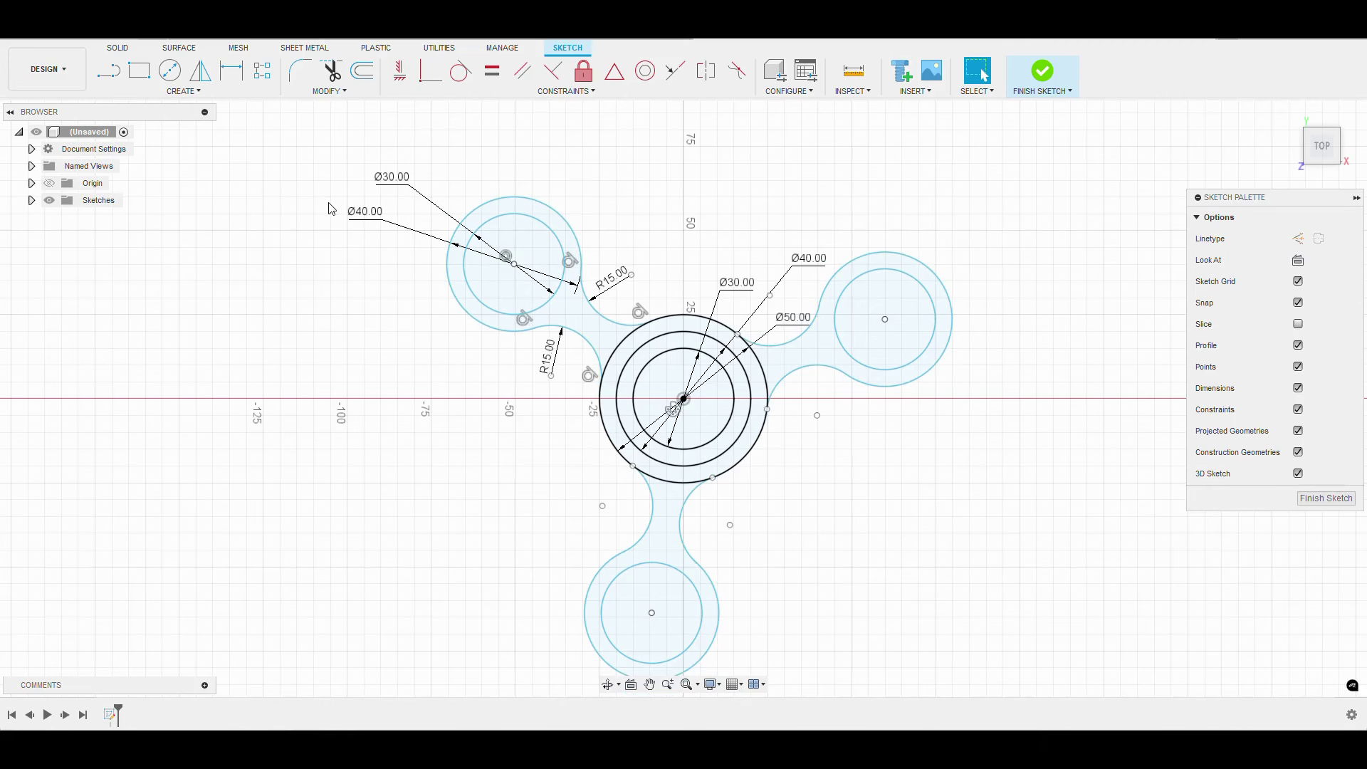
pyautogui.doubleClick(365, 213)
pyautogui.write('5')
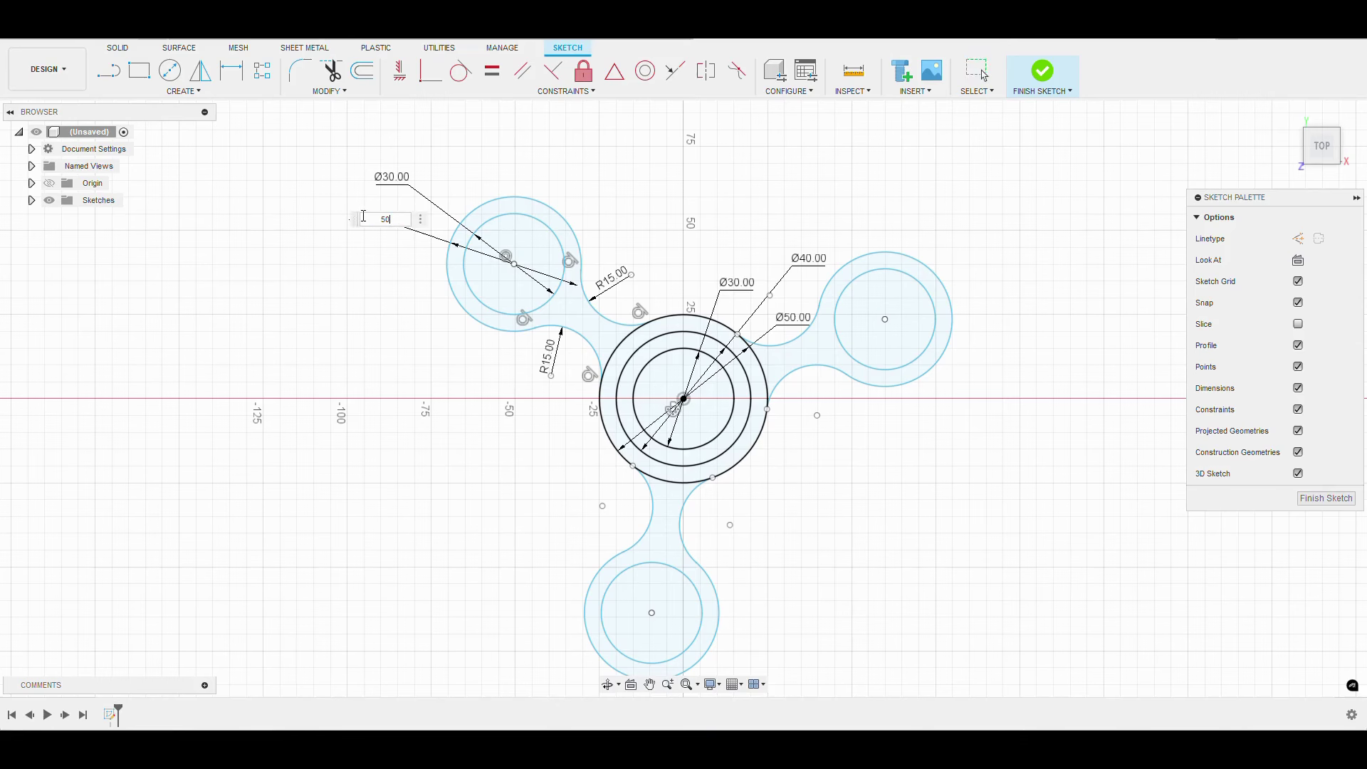
pyautogui.press('Return')
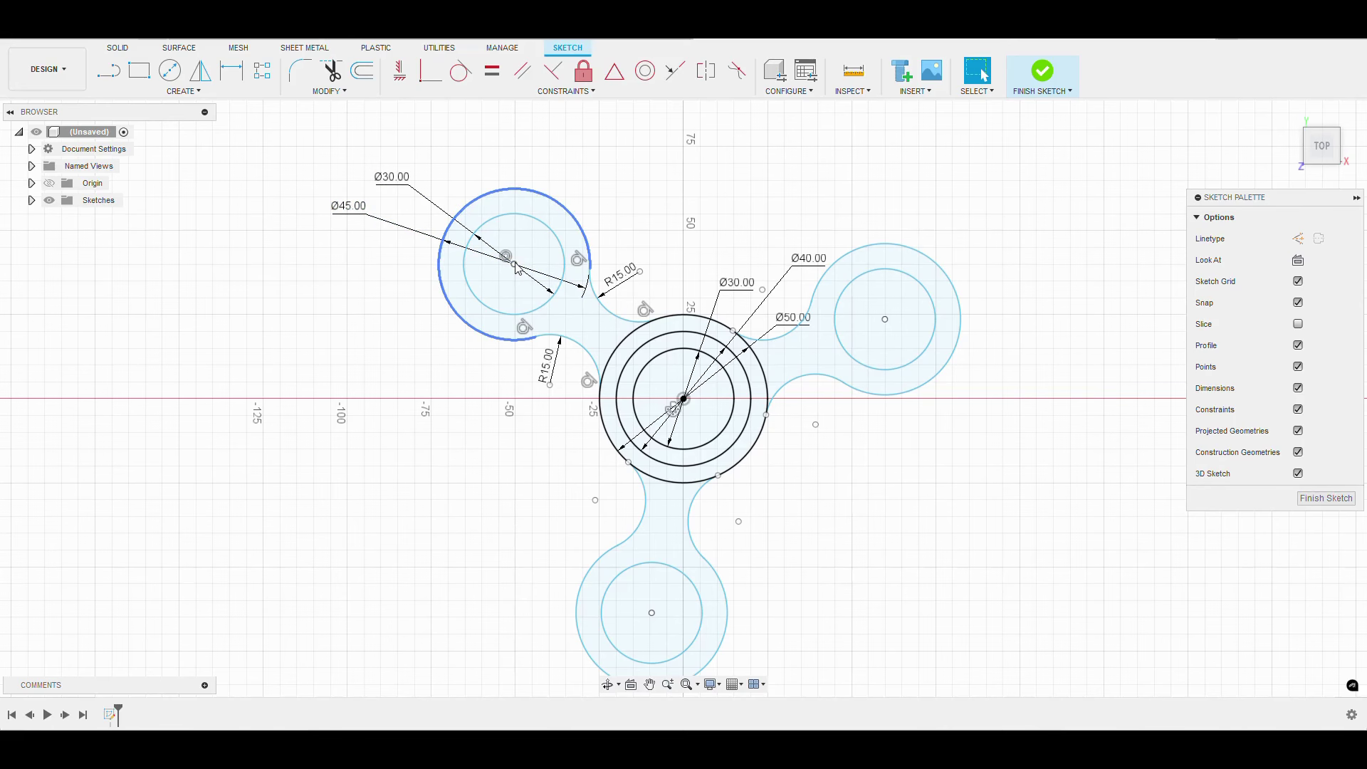
# Step: Dimension the upper-left lobe centre 50 mm from the hub centre
pyautogui.press('d')
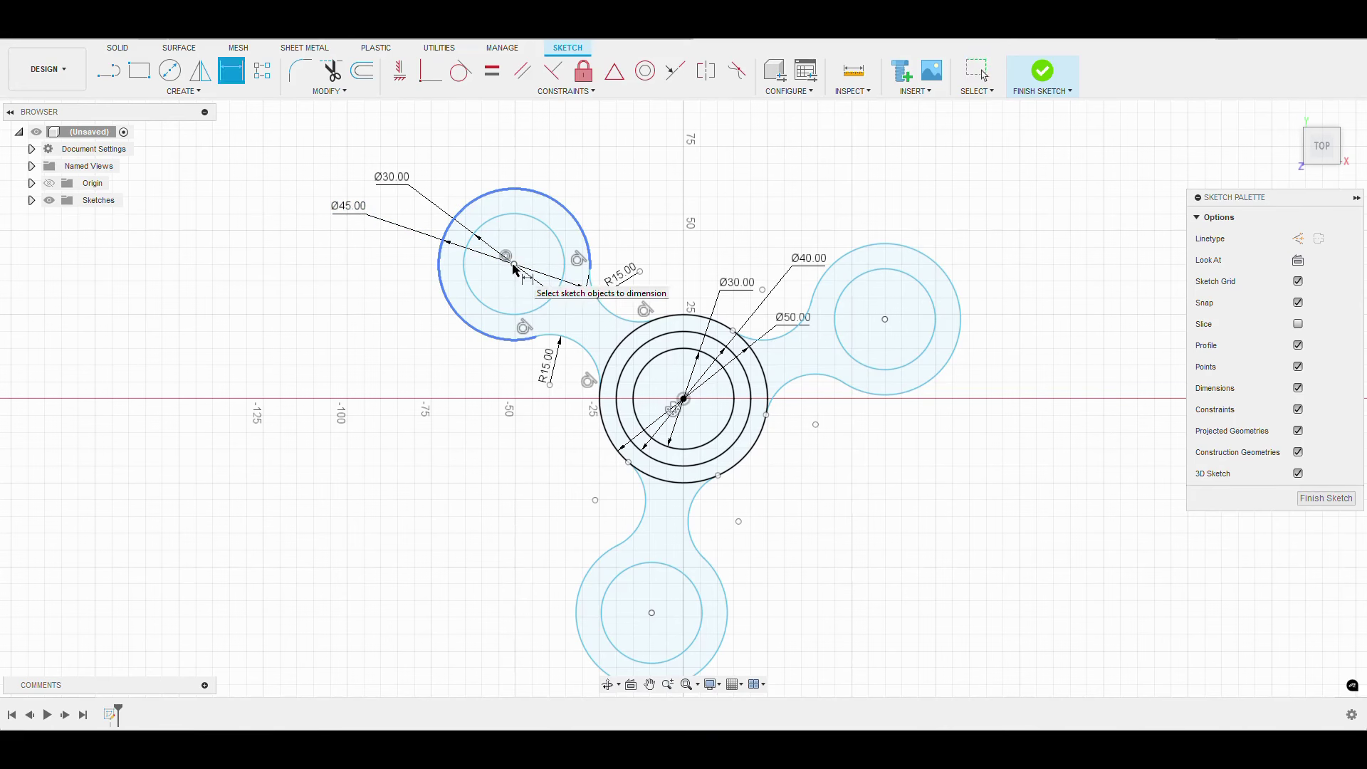
pyautogui.click(514, 265)
pyautogui.click(682, 400)
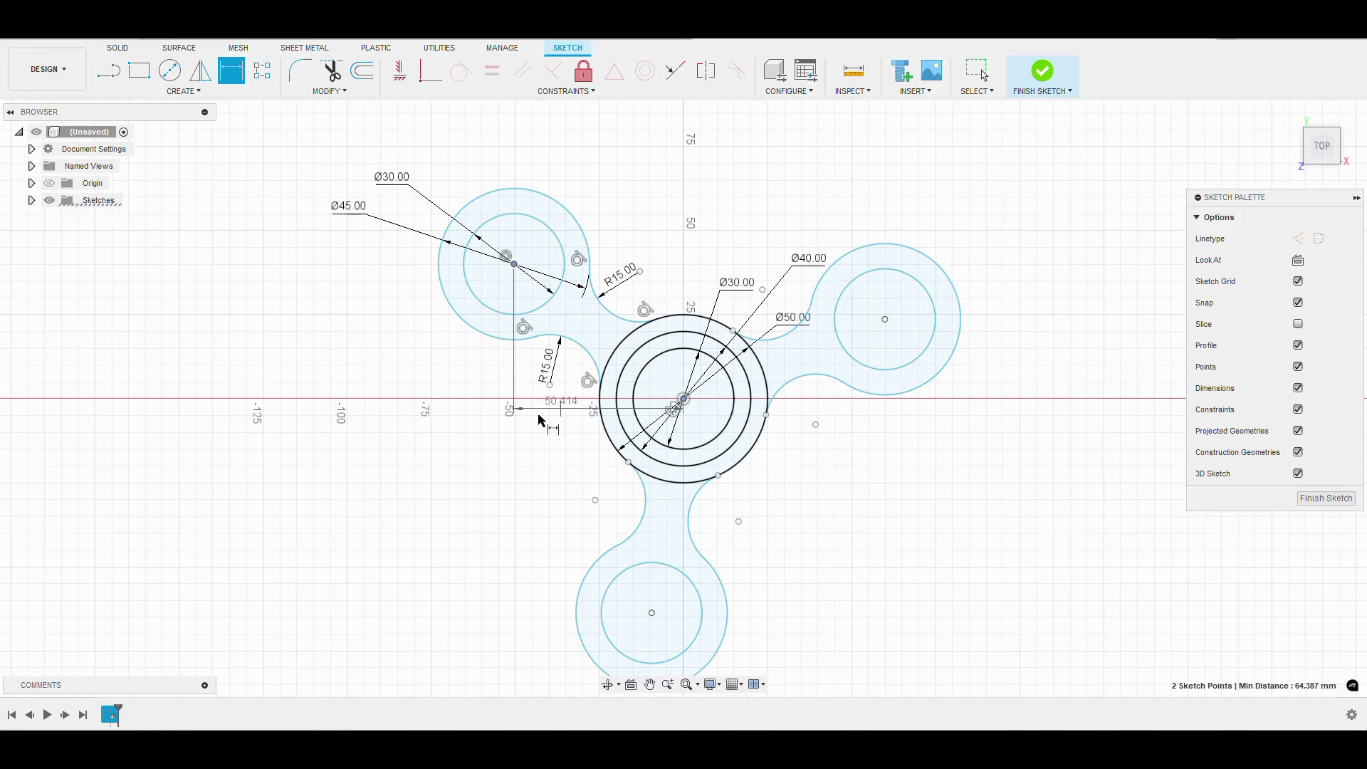
pyautogui.click(499, 423)
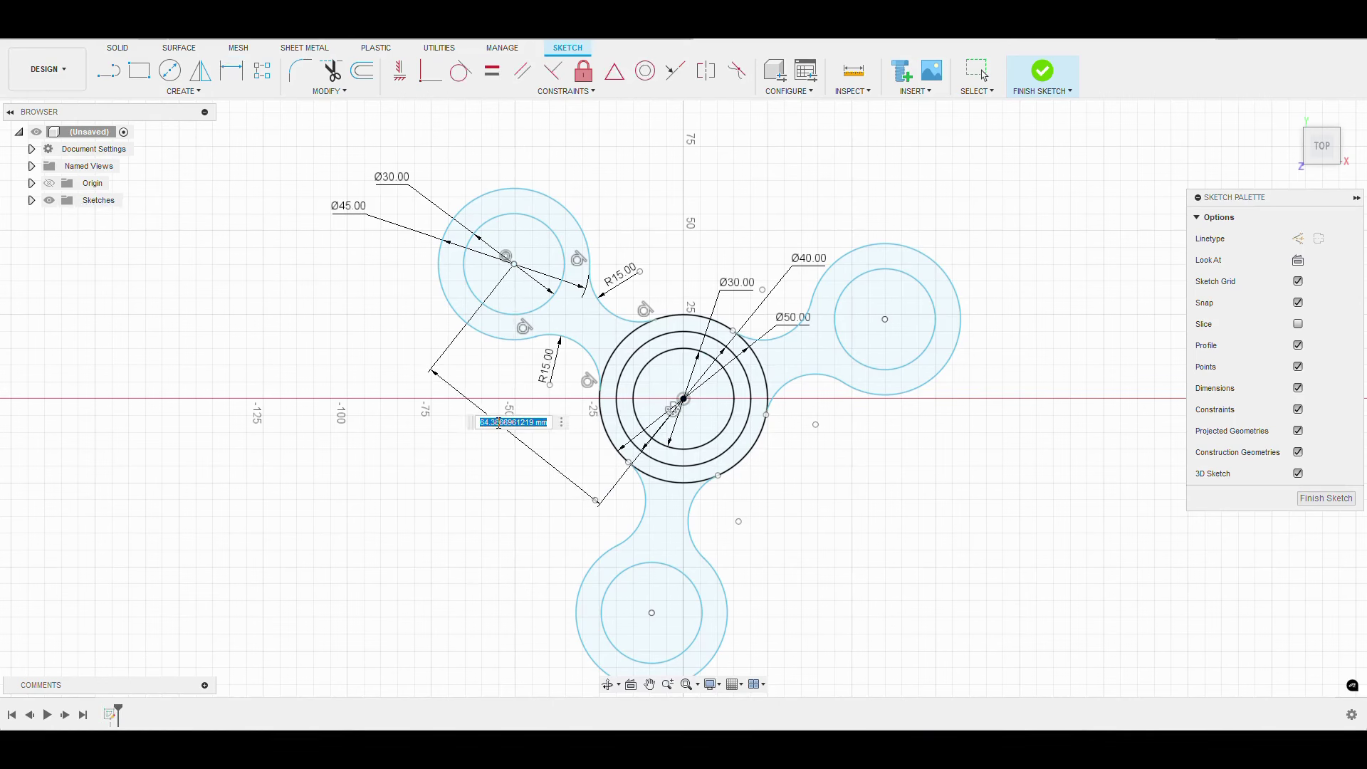
pyautogui.write('50')
pyautogui.press('Return')
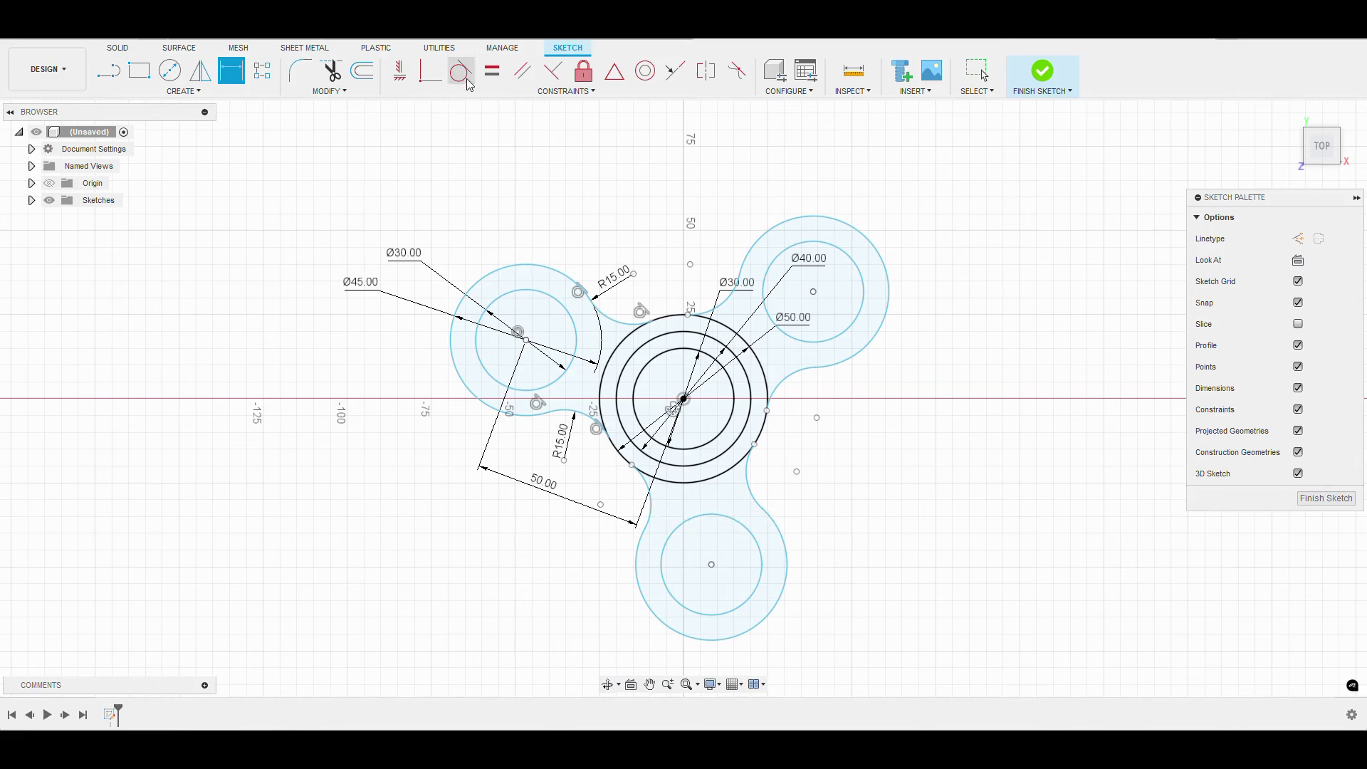
# Step: Finish the three-armed spinner sketch and tilt the view to look down on it
pyautogui.click(336, 77)
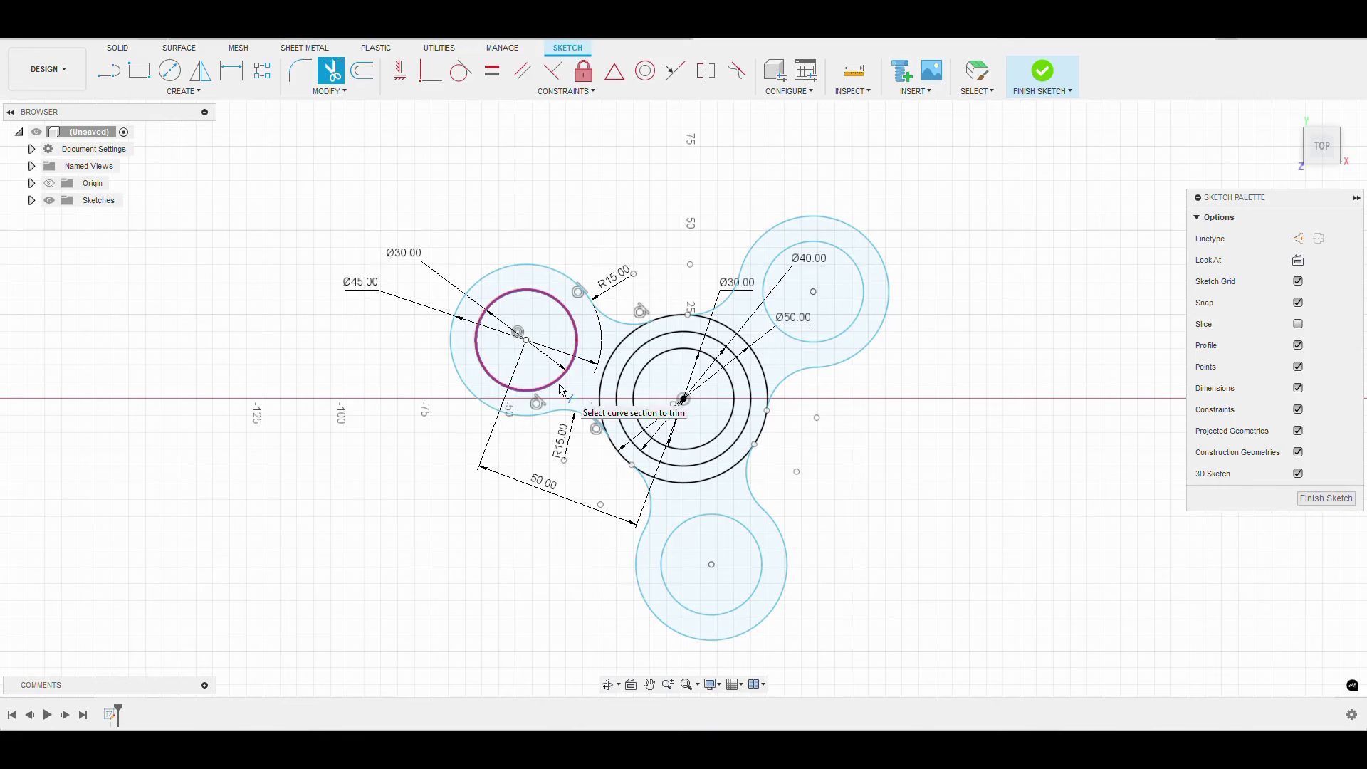
pyautogui.click(1041, 78)
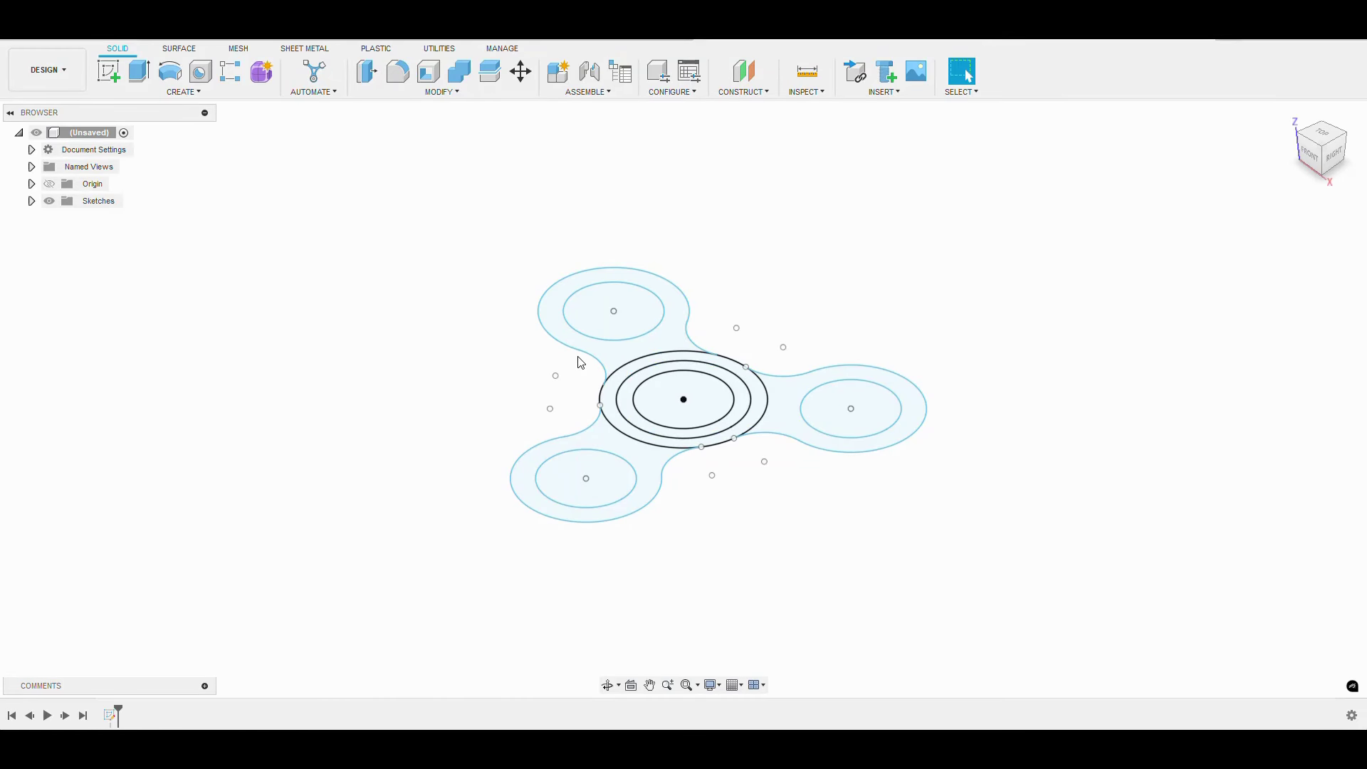
pyautogui.moveTo(827, 308)
pyautogui.keyDown('shift'); pyautogui.mouseDown(button='middle')
pyautogui.moveTo(848, 296)
pyautogui.moveTo(851, 324)
pyautogui.mouseUp(button='middle'); pyautogui.keyUp('shift')
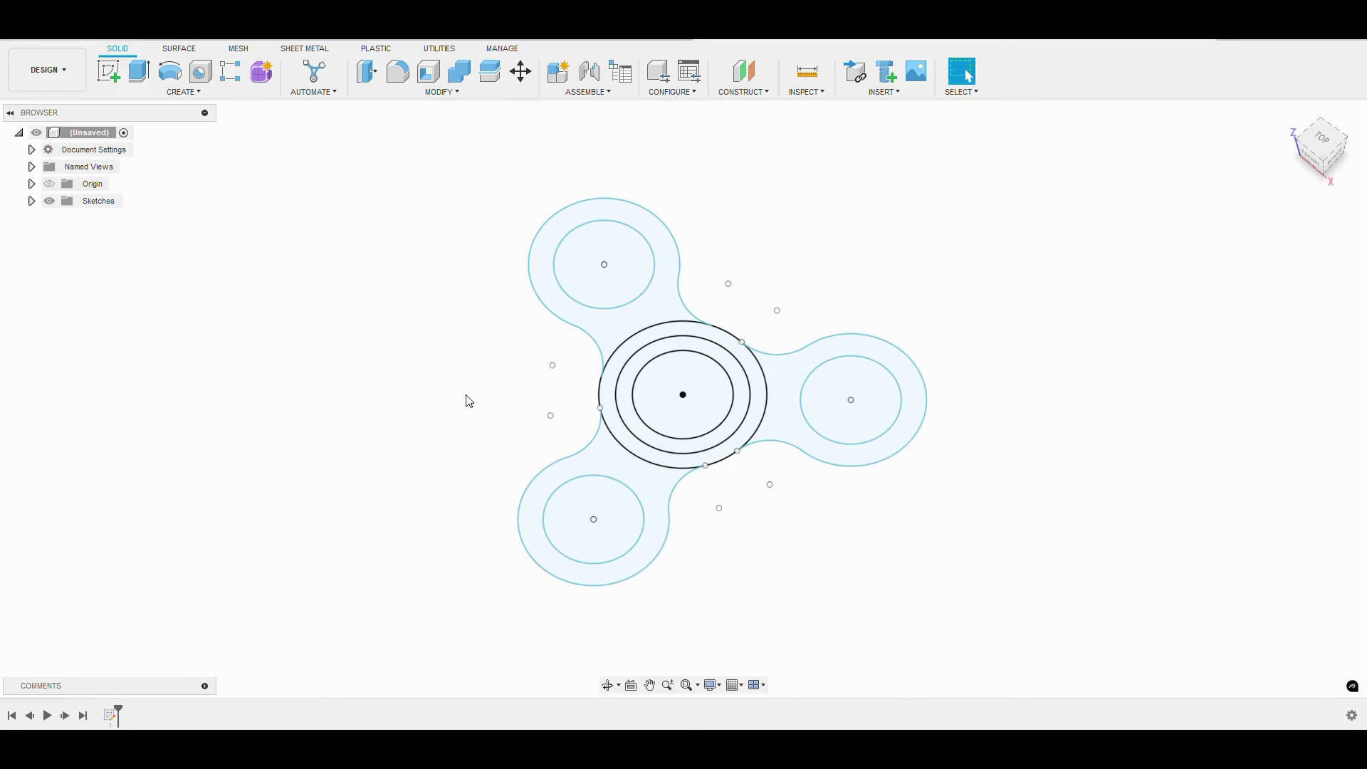
# Step: Extrude the three arm profiles and the hub ring symmetrically by 5 mm into a solid body
pyautogui.click(141, 74)
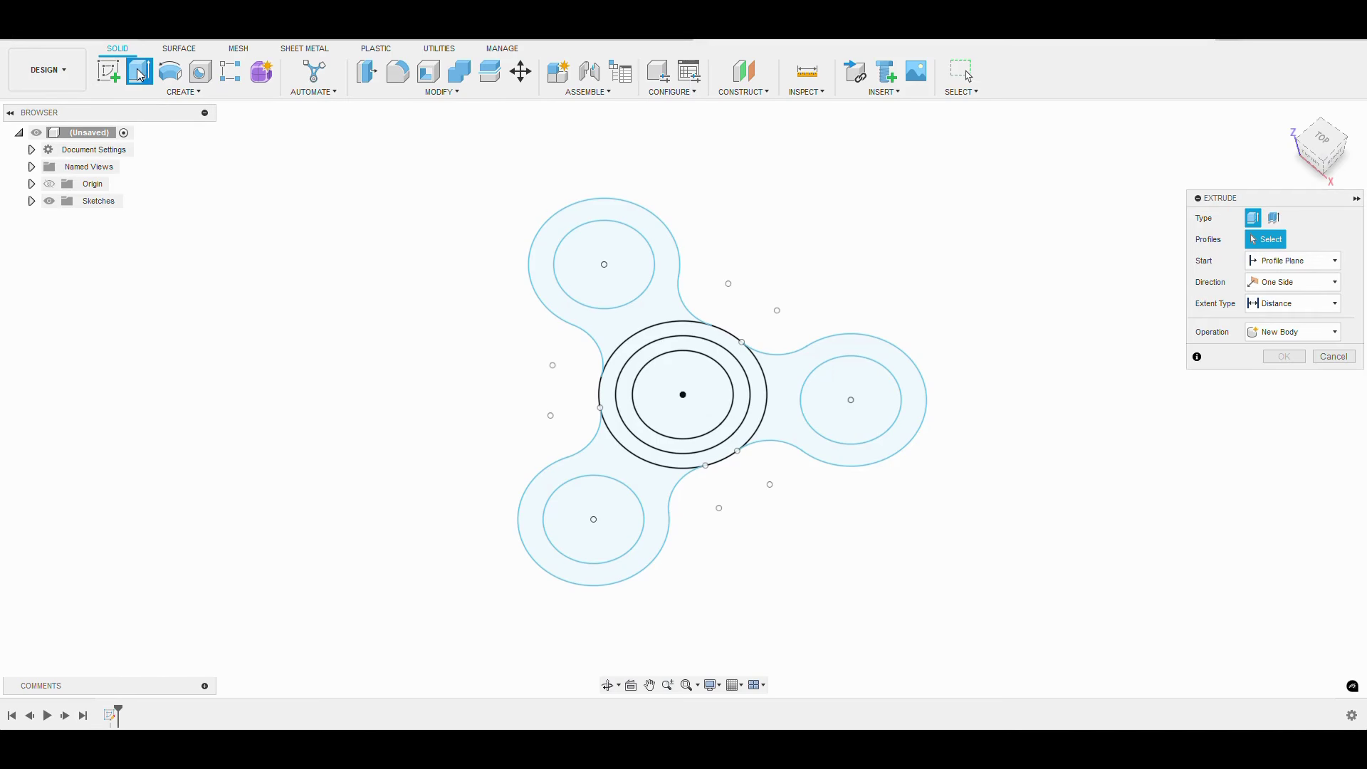
pyautogui.click(550, 264)
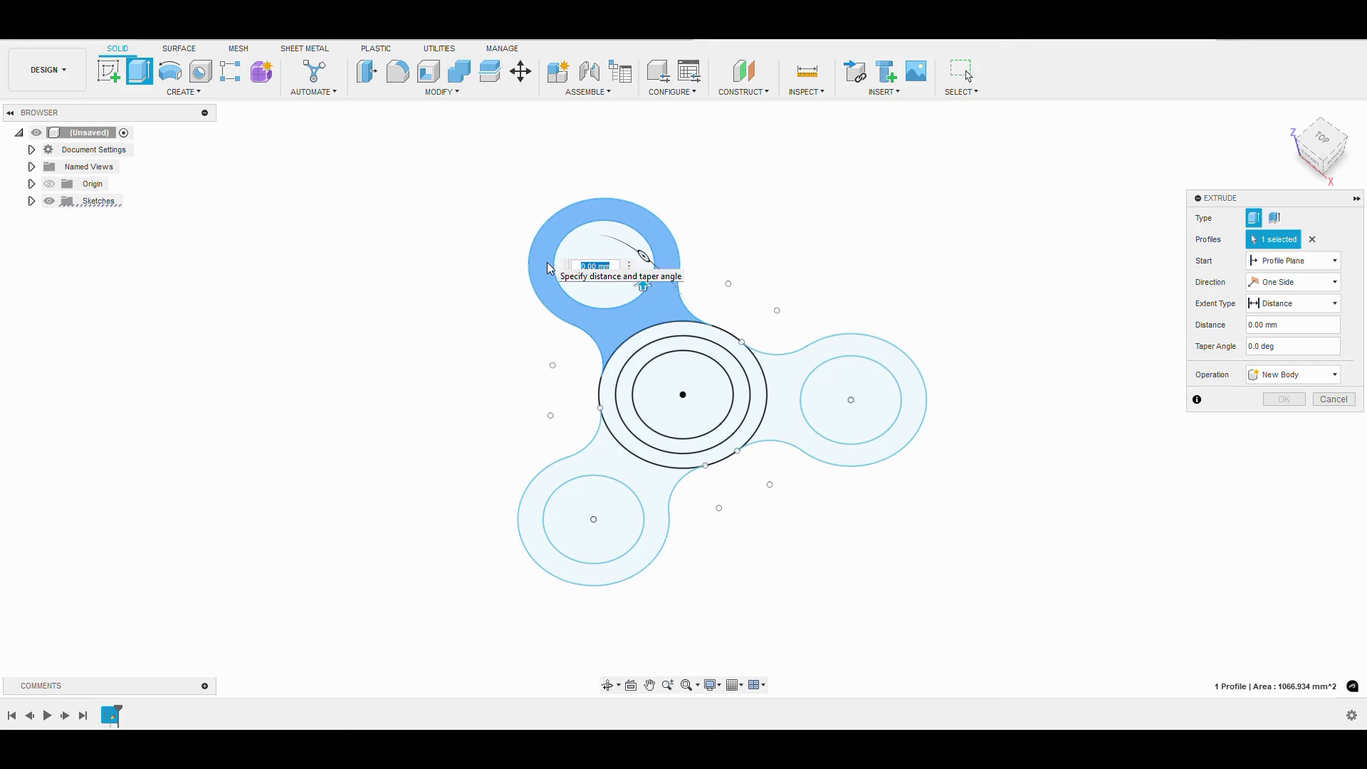
pyautogui.click(791, 376)
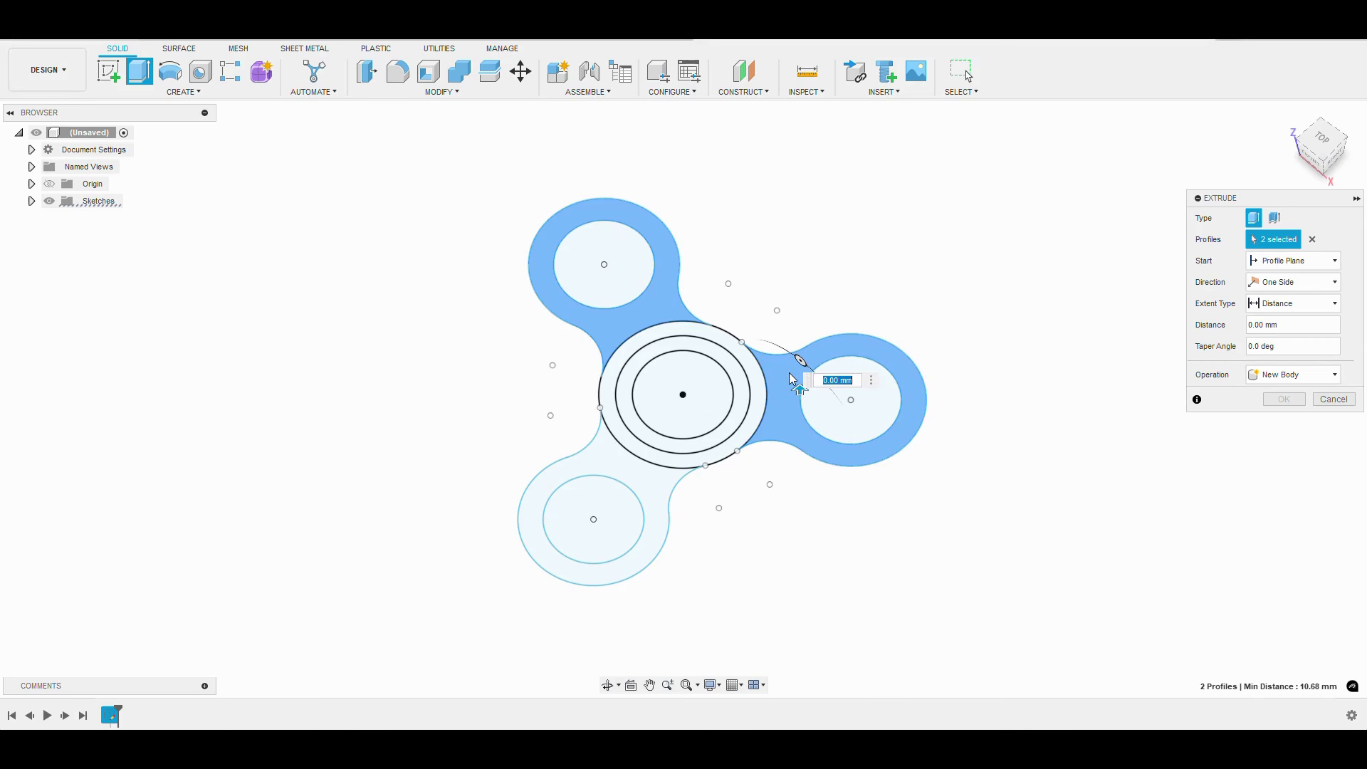
pyautogui.click(648, 481)
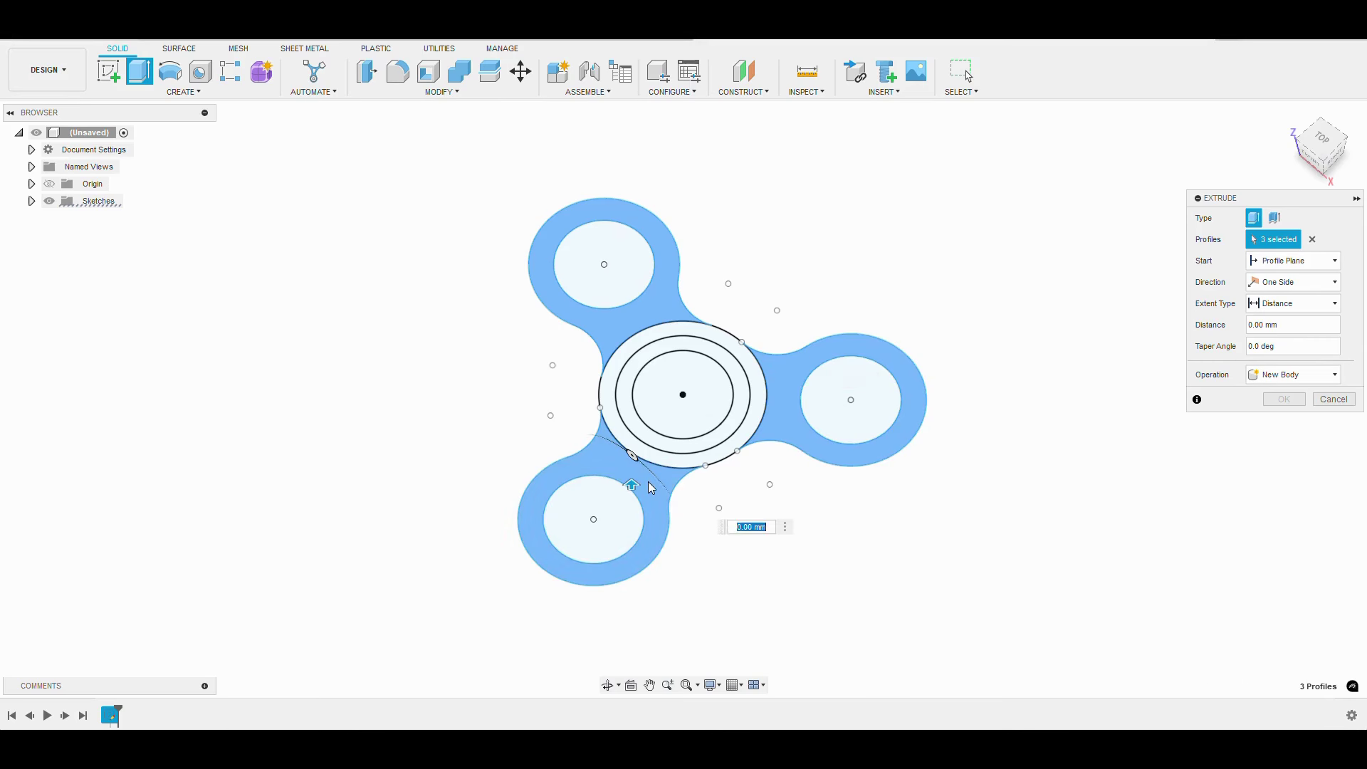
pyautogui.click(622, 436)
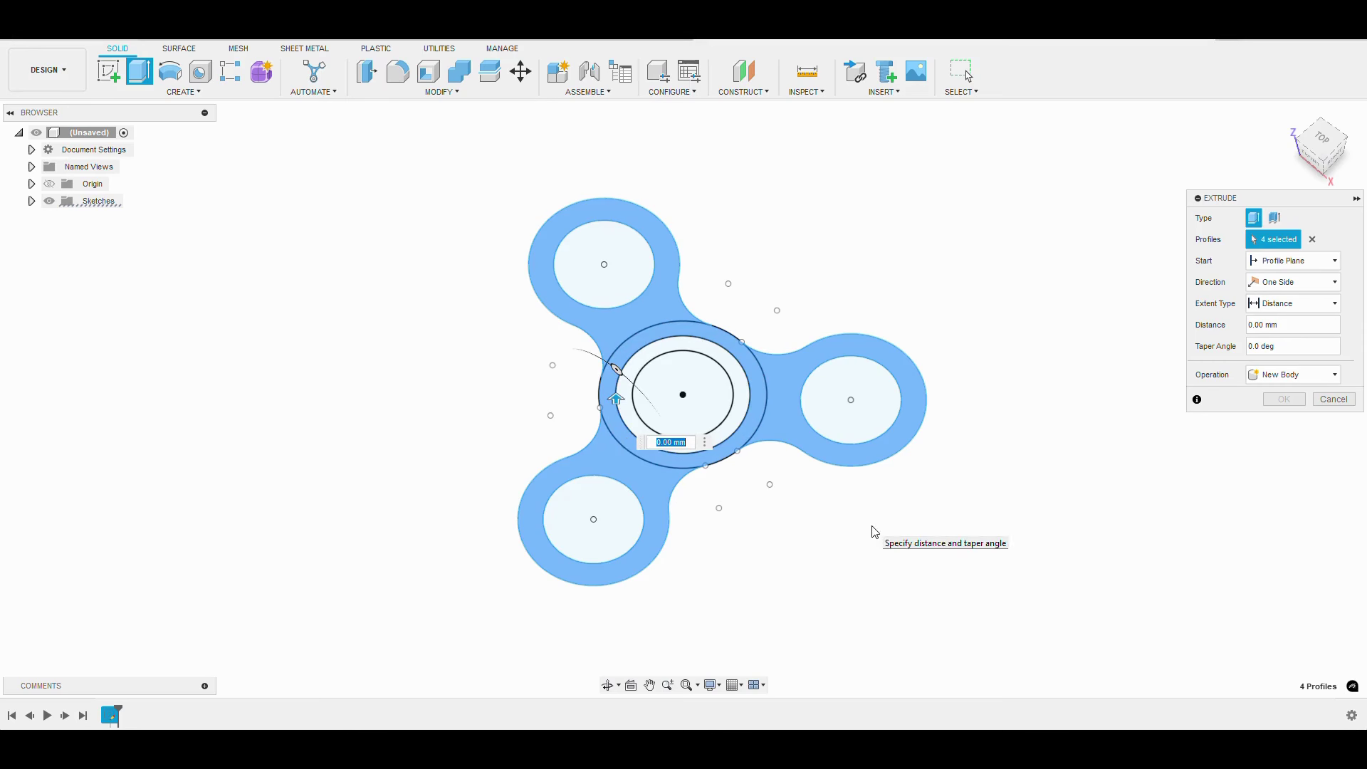
pyautogui.click(1280, 284)
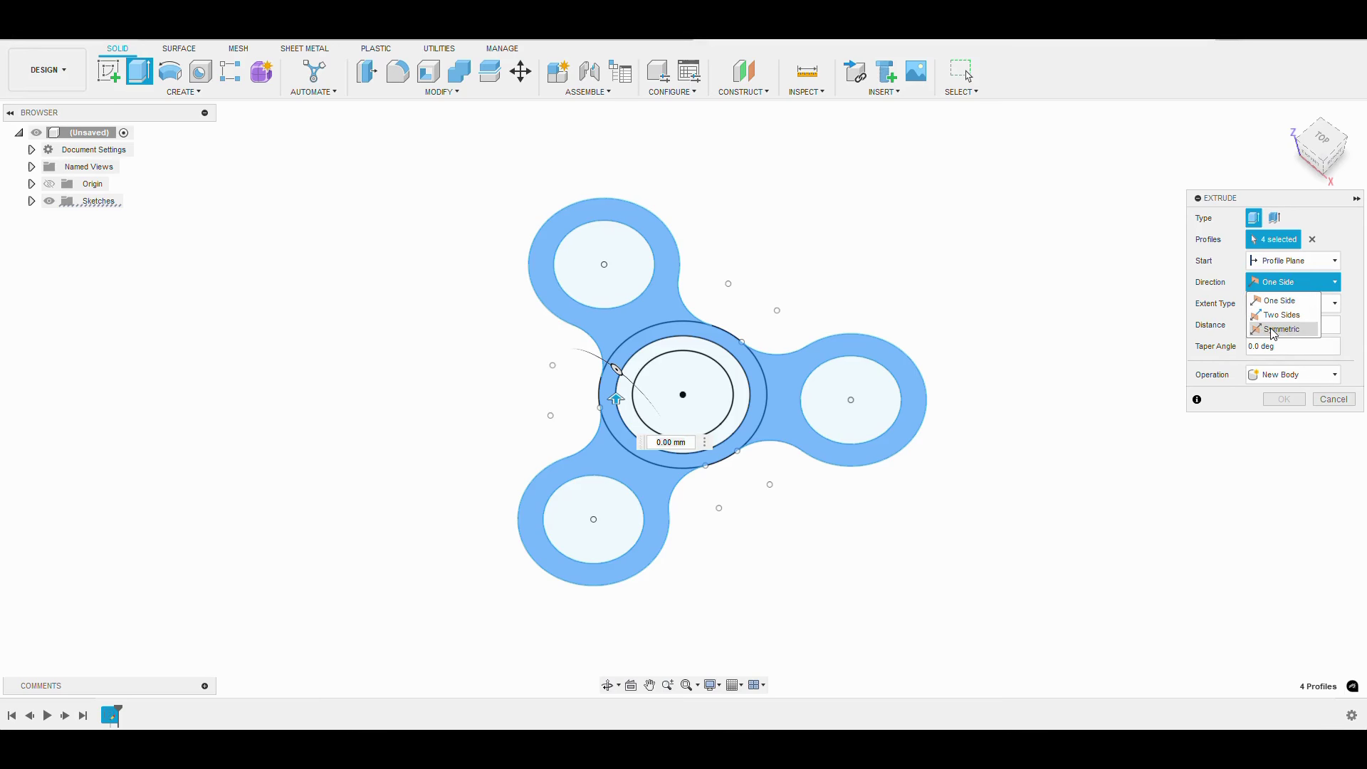
pyautogui.click(1274, 330)
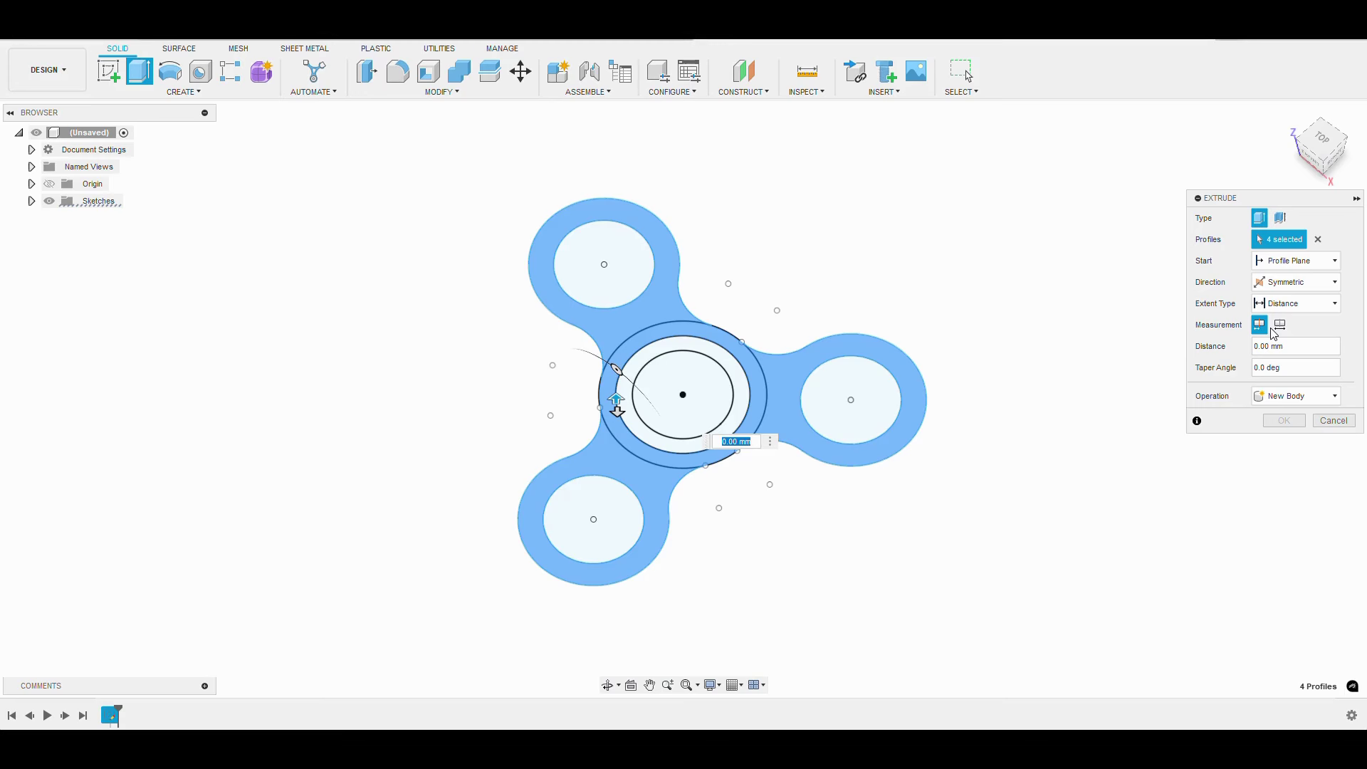
pyautogui.write('5')
pyautogui.moveTo(974, 449)
pyautogui.keyDown('shift'); pyautogui.mouseDown(button='middle')
pyautogui.moveTo(989, 395)
pyautogui.moveTo(1004, 420)
pyautogui.mouseUp(button='middle'); pyautogui.keyUp('shift')
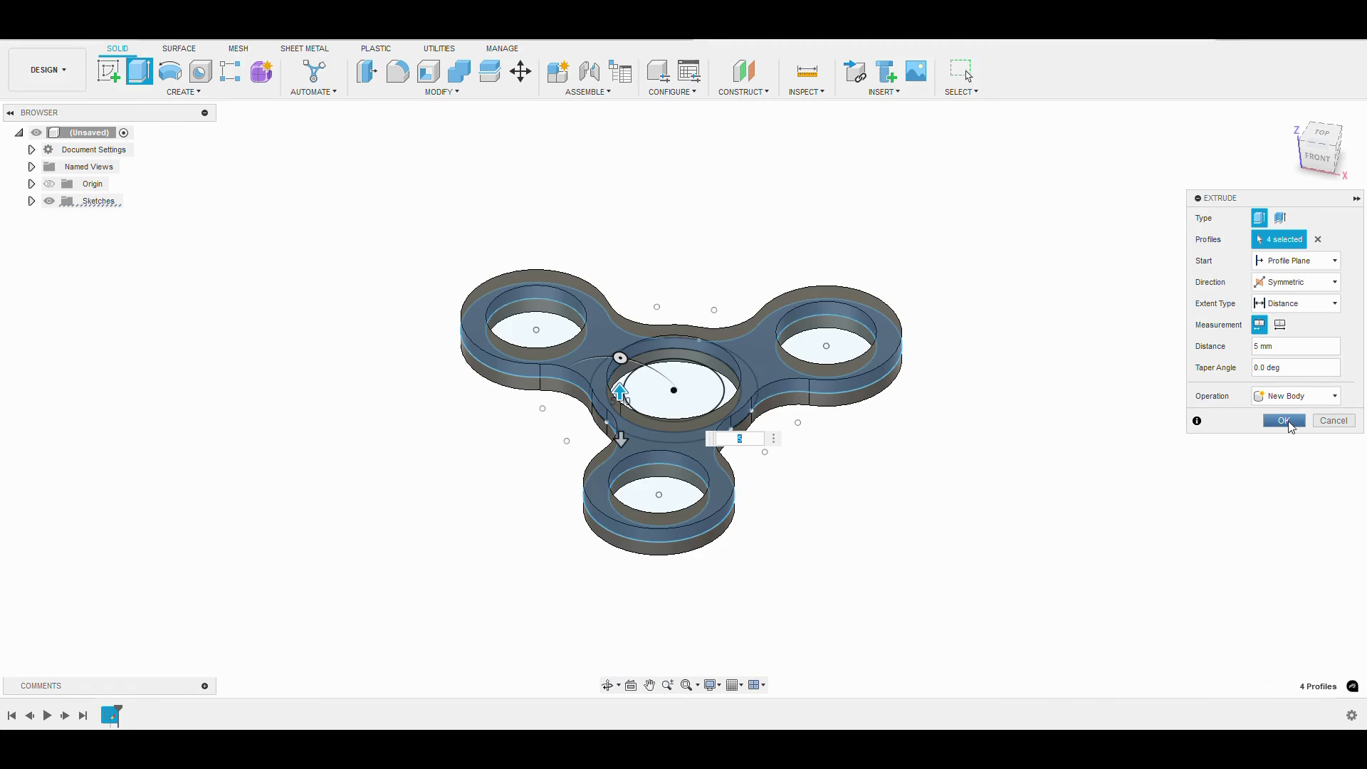
pyautogui.click(1286, 421)
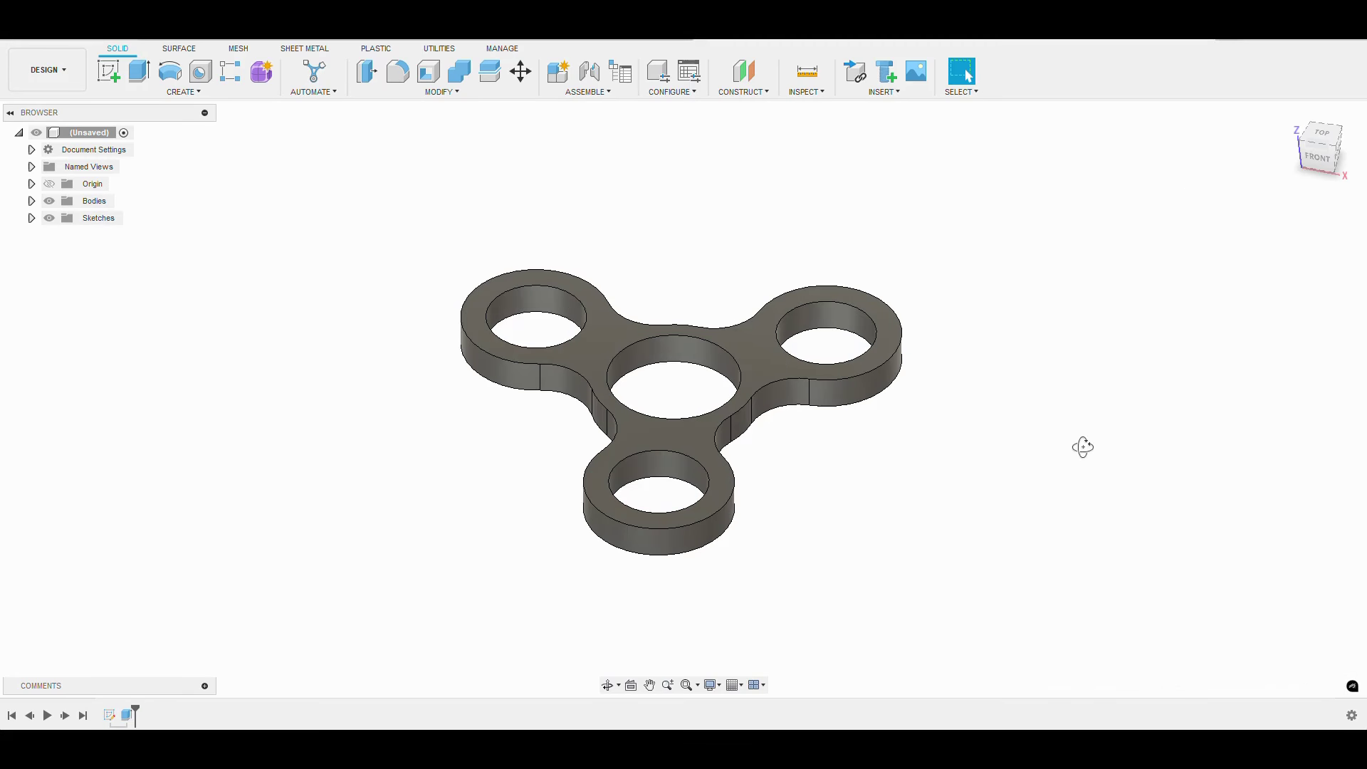
# Step: Unhide Sketch1 over the solid and select its centre hub ring profile (about 549.8 mm²)
pyautogui.keyDown('shift'); pyautogui.moveTo(1081, 446); pyautogui.dragTo(1072, 451, button='middle'); pyautogui.keyUp('shift')
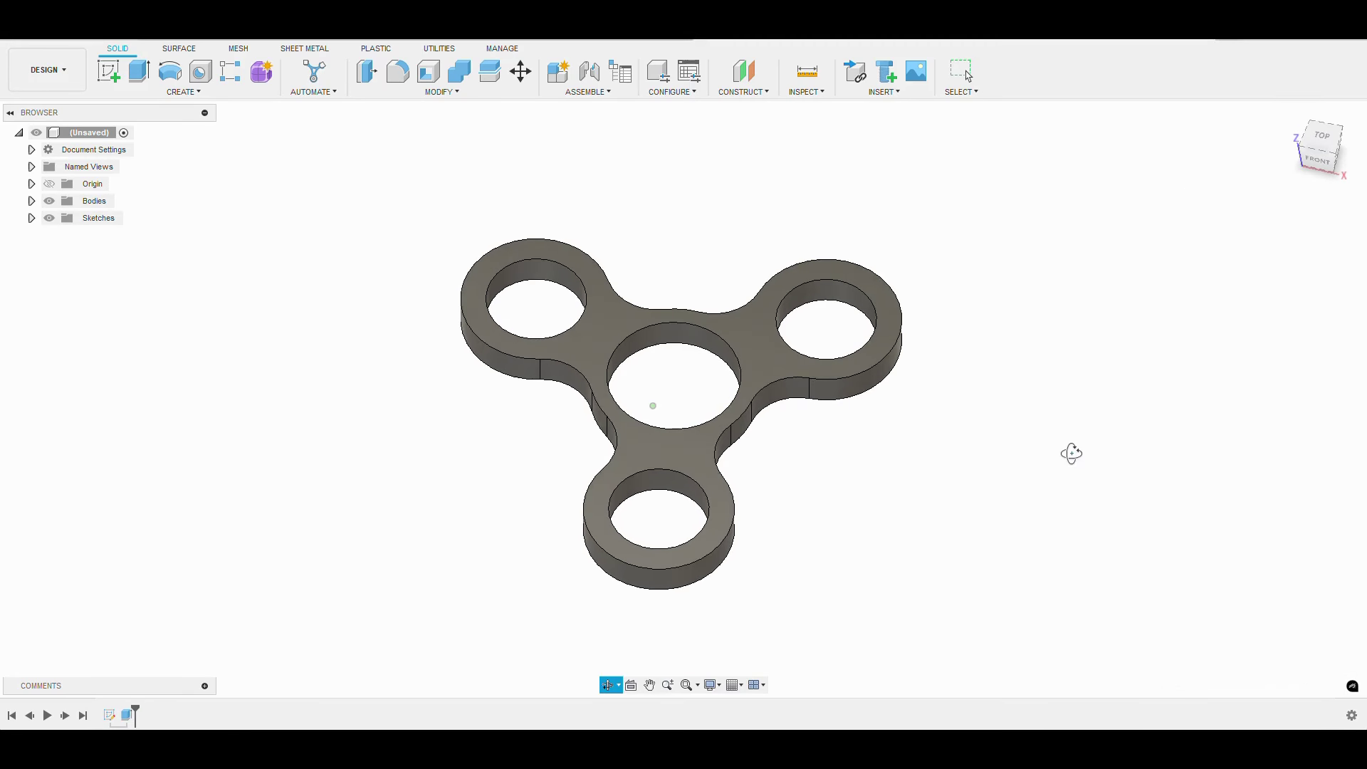
pyautogui.click(31, 218)
pyautogui.click(62, 235)
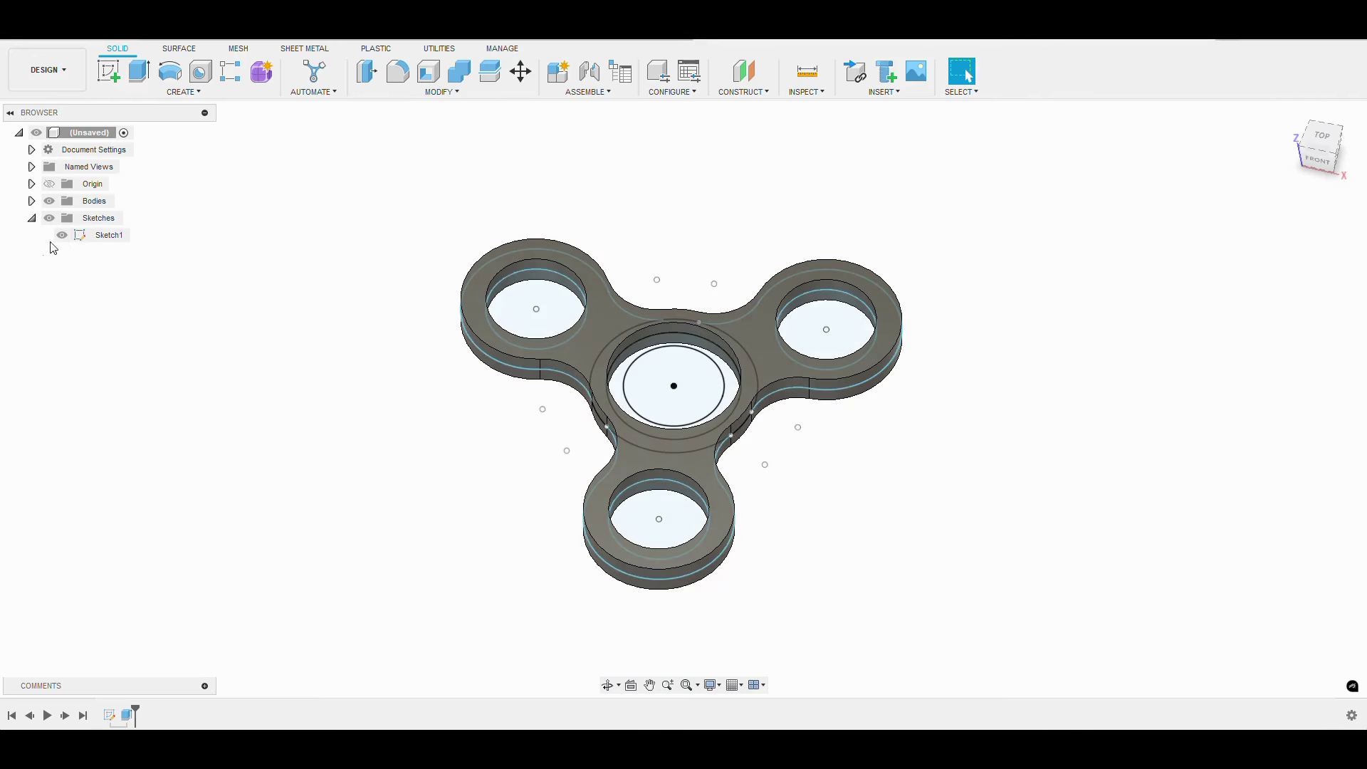
pyautogui.keyDown('shift'); pyautogui.moveTo(971, 525); pyautogui.dragTo(973, 532, button='middle'); pyautogui.keyUp('shift')
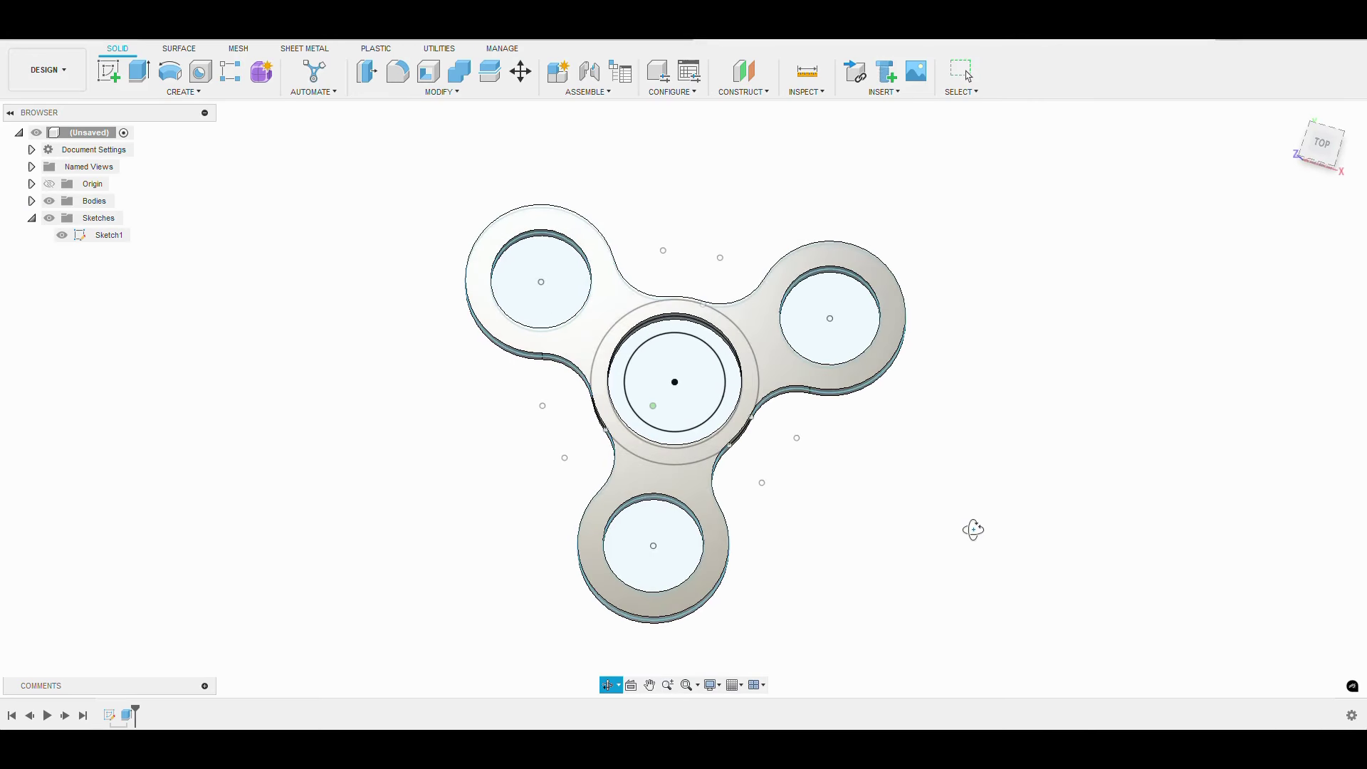
pyautogui.click(716, 345)
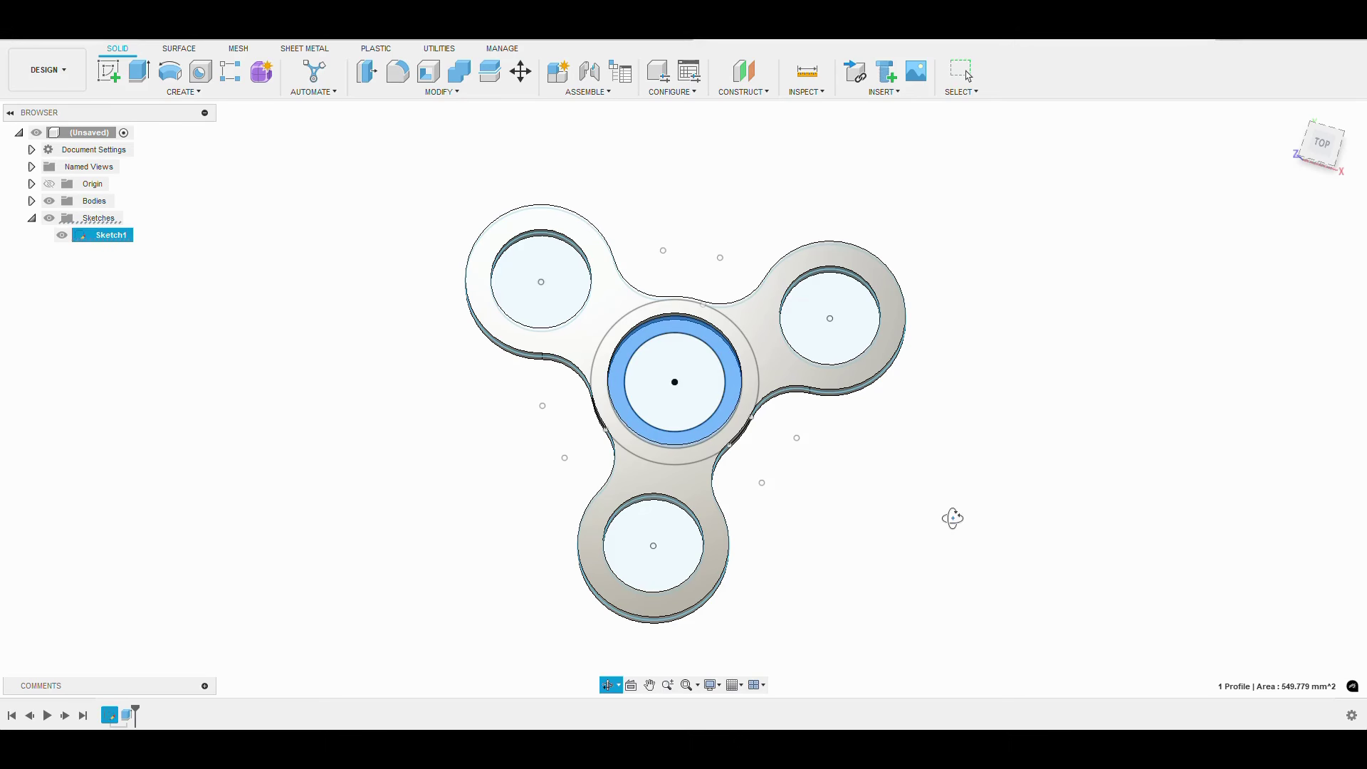
pyautogui.keyDown('shift'); pyautogui.moveTo(952, 519); pyautogui.dragTo(960, 478, button='middle'); pyautogui.keyUp('shift')
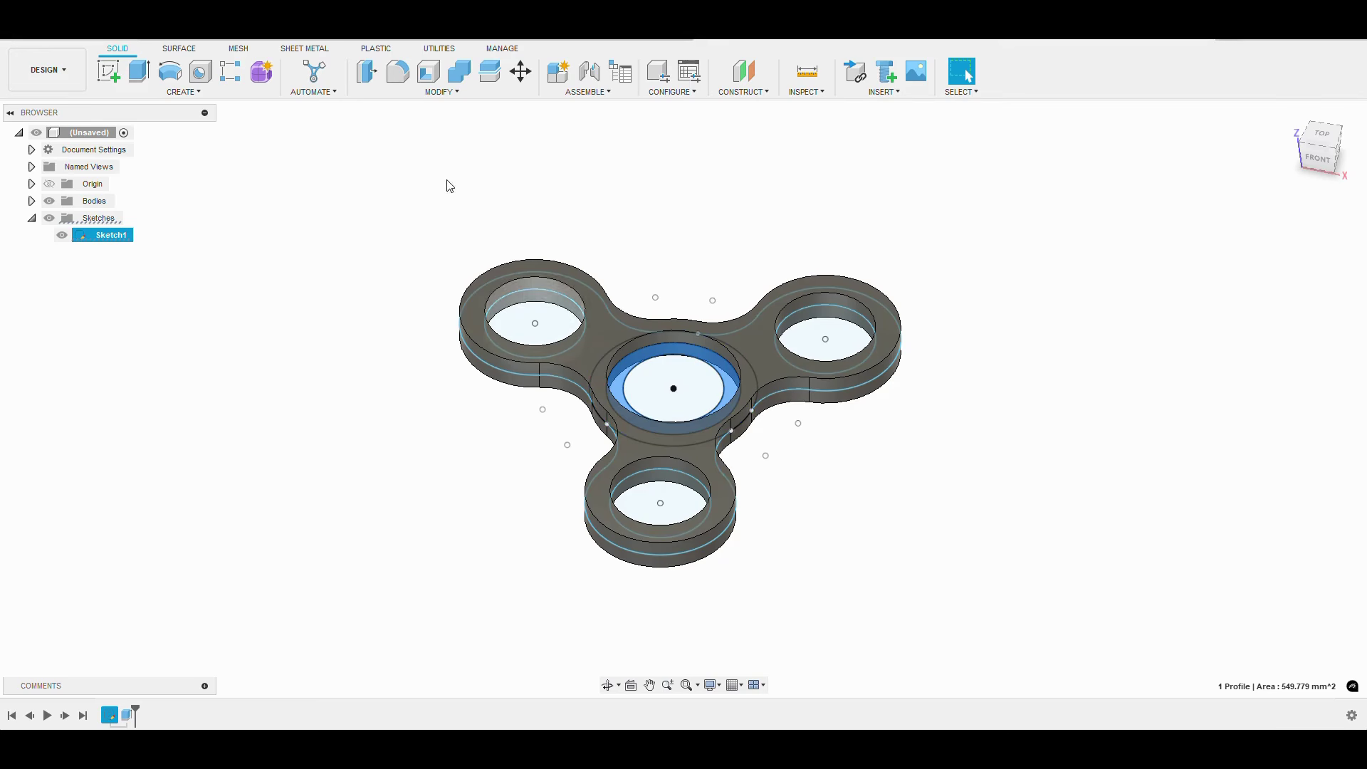
# Step: Join the hub ring and the three lobe hole profiles as a 3.5 mm symmetric extrusion
pyautogui.click(142, 74)
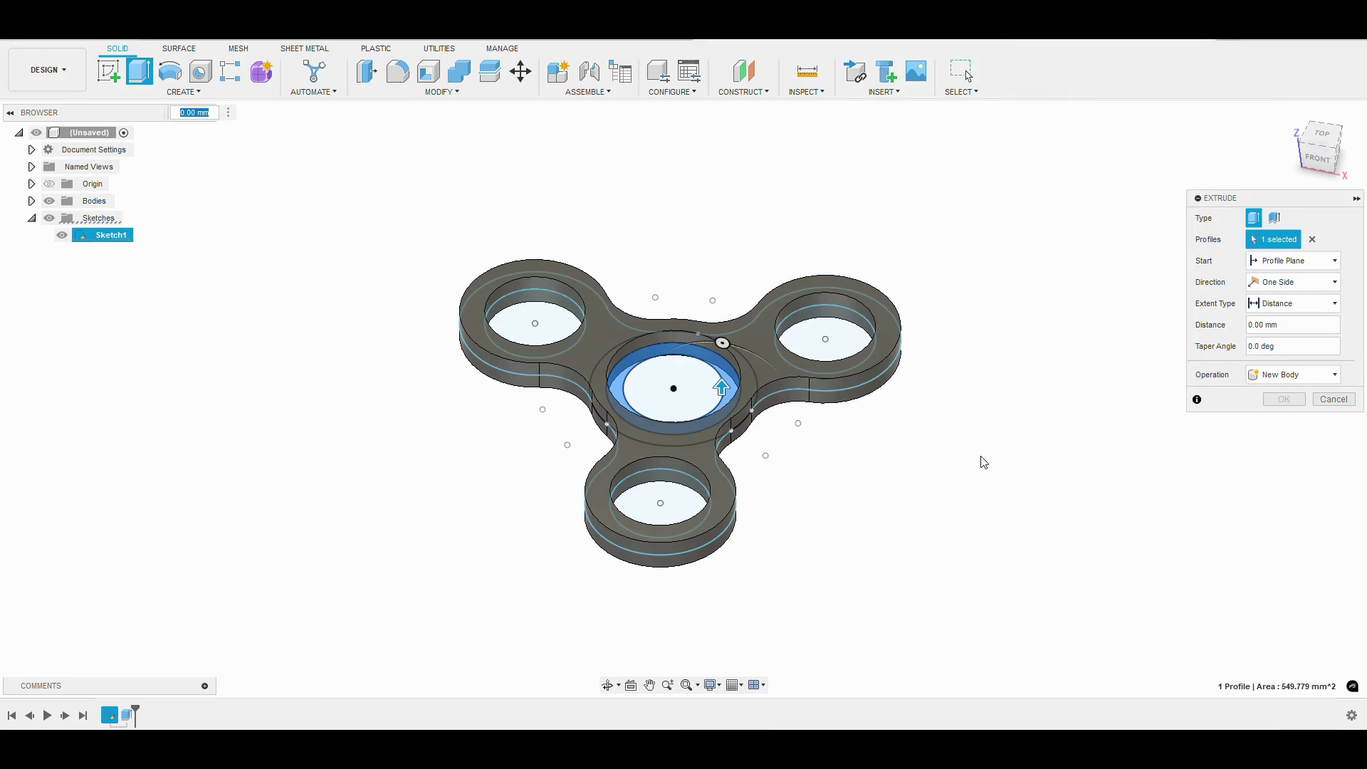
pyautogui.click(855, 332)
pyautogui.click(538, 316)
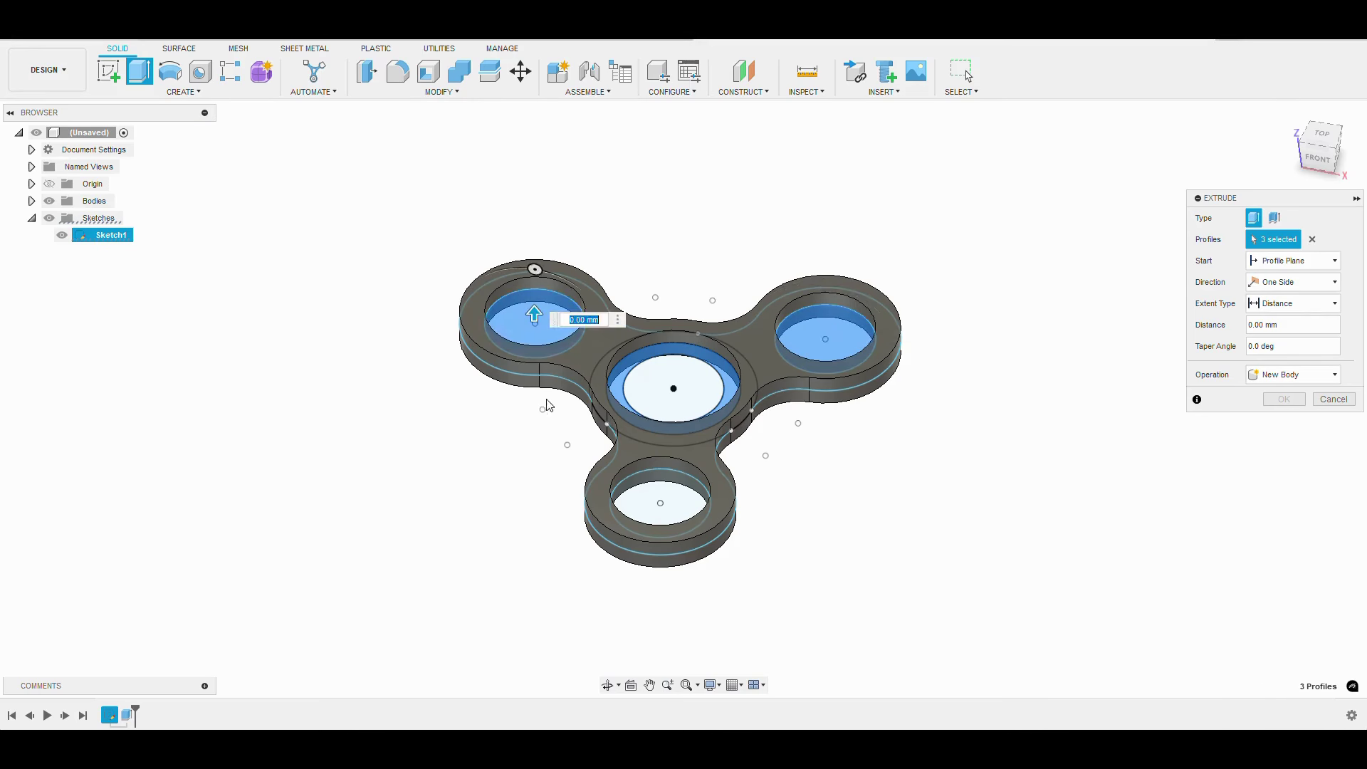
pyautogui.click(634, 500)
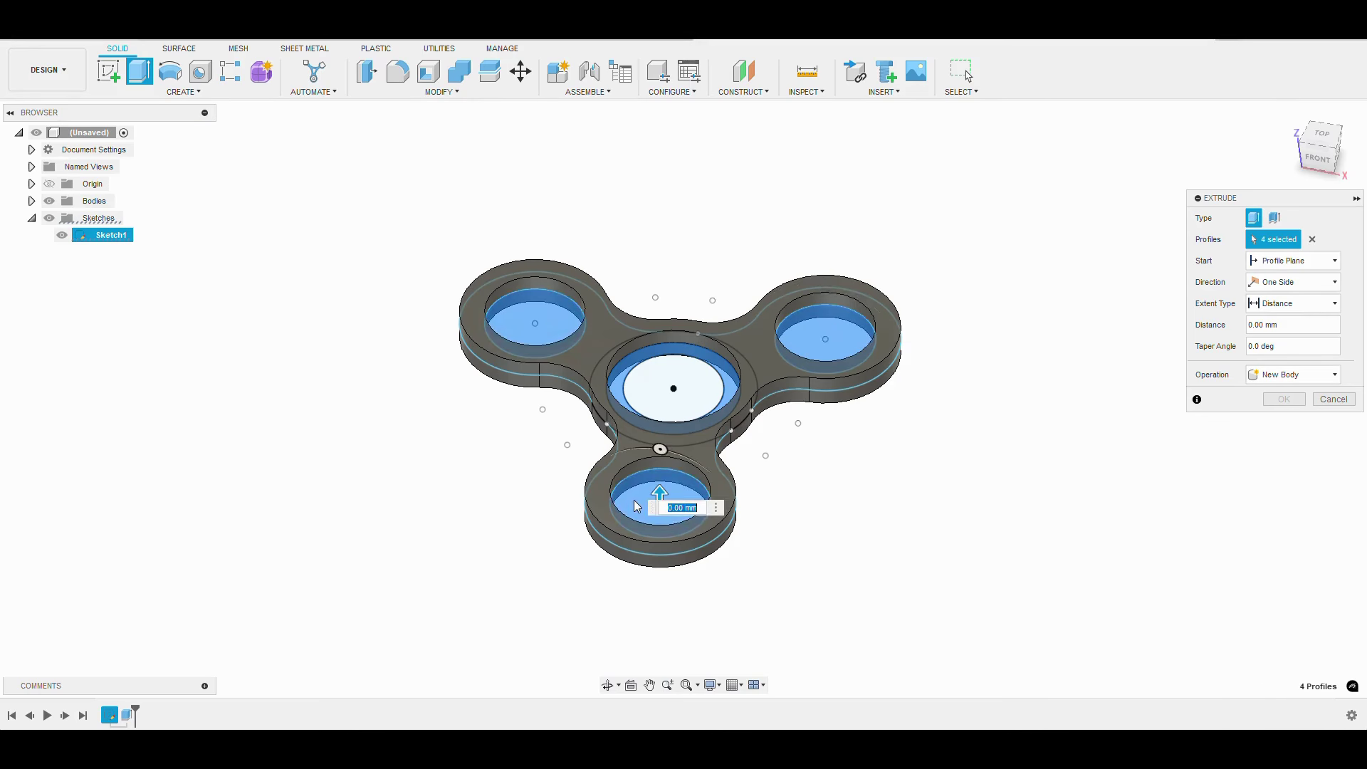
pyautogui.click(1292, 288)
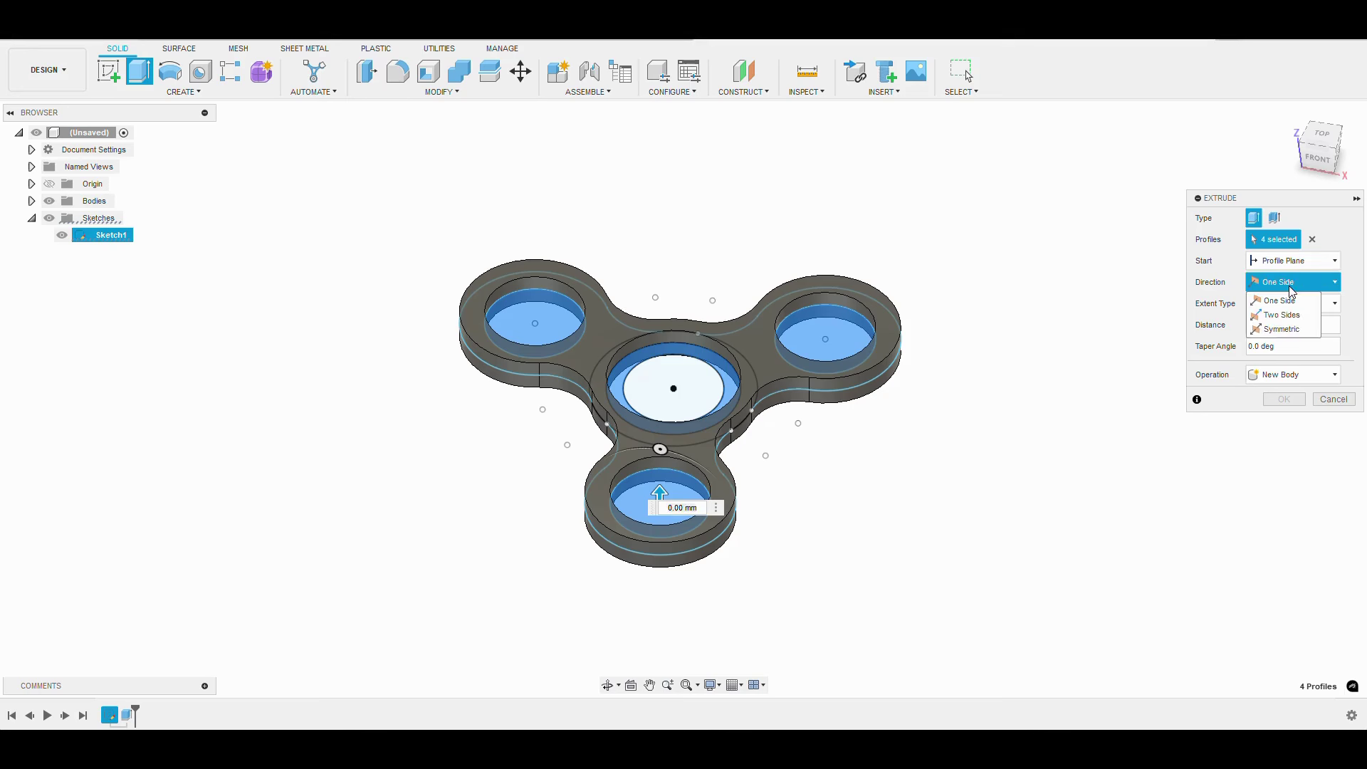
pyautogui.click(1285, 326)
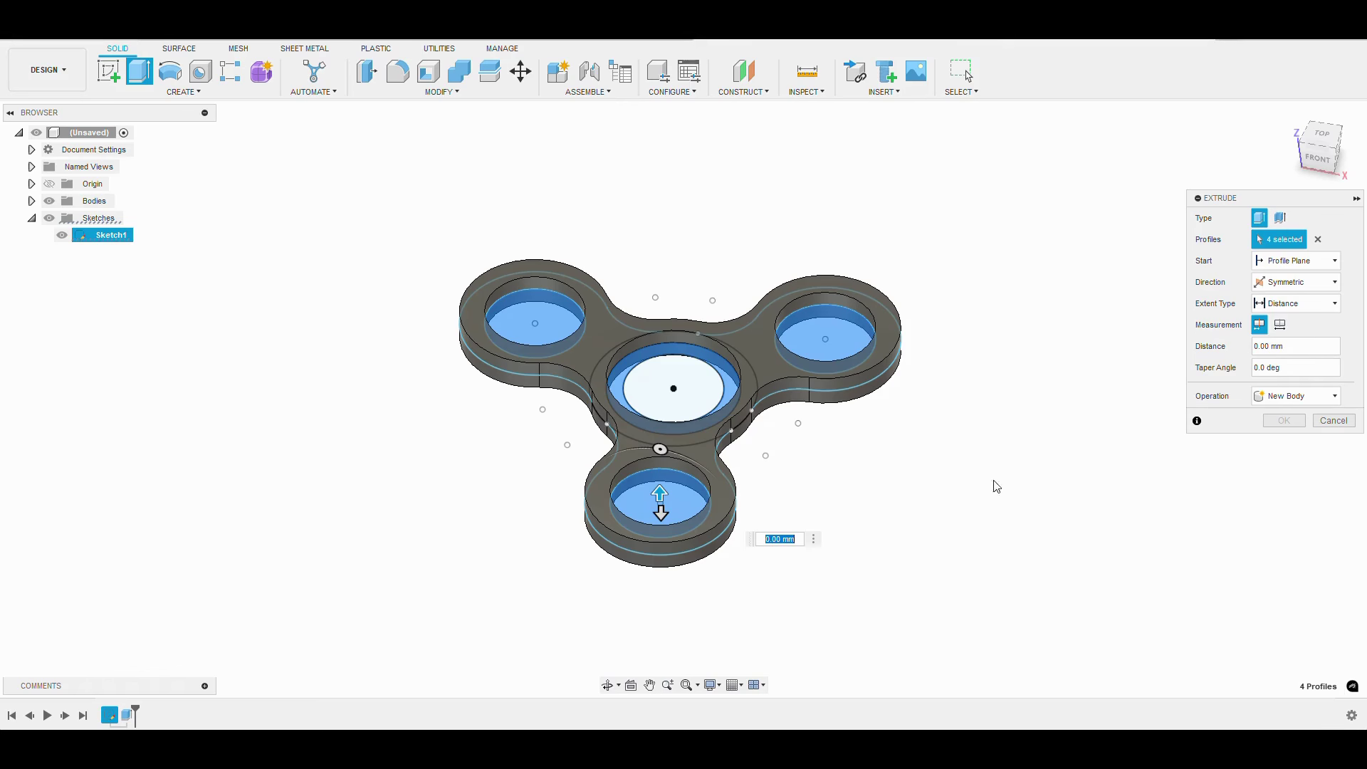
pyautogui.write('4')
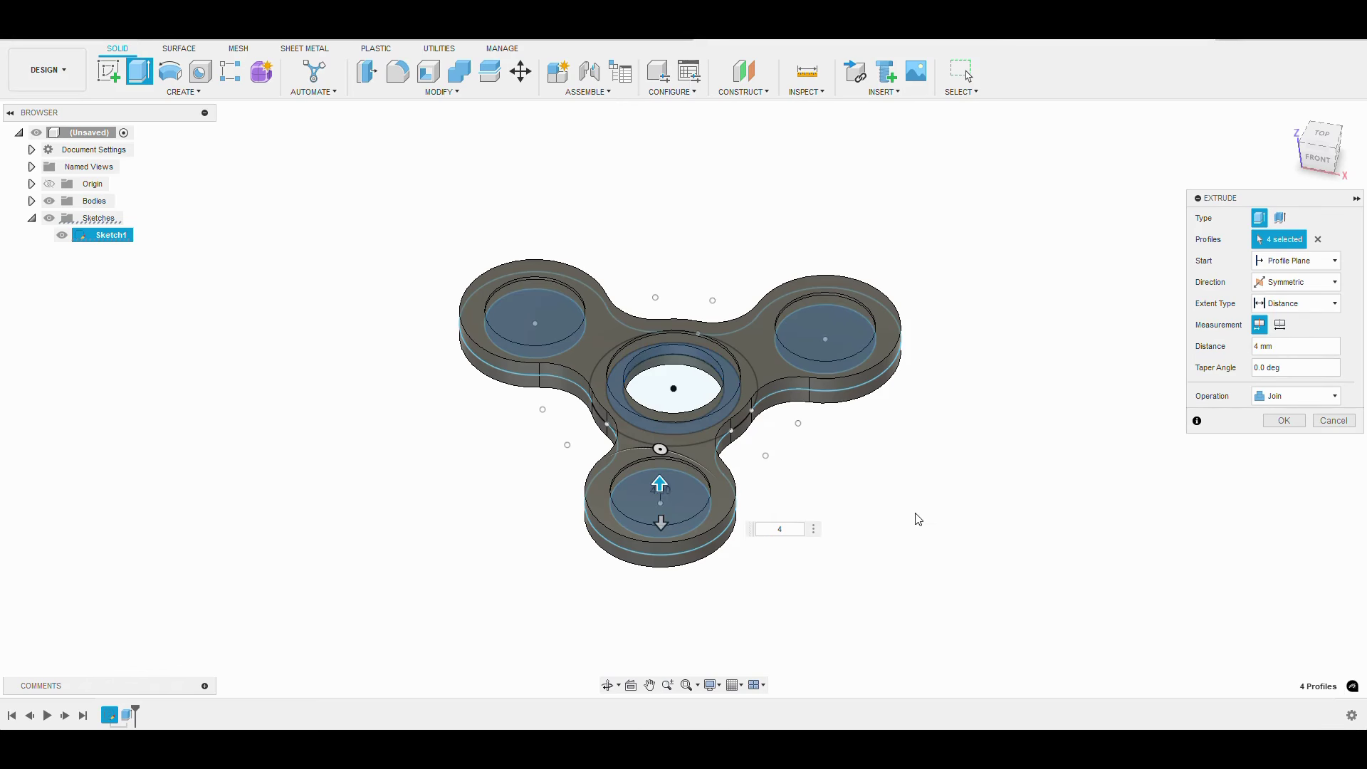
pyautogui.doubleClick(1280, 347)
pyautogui.write('3.5')
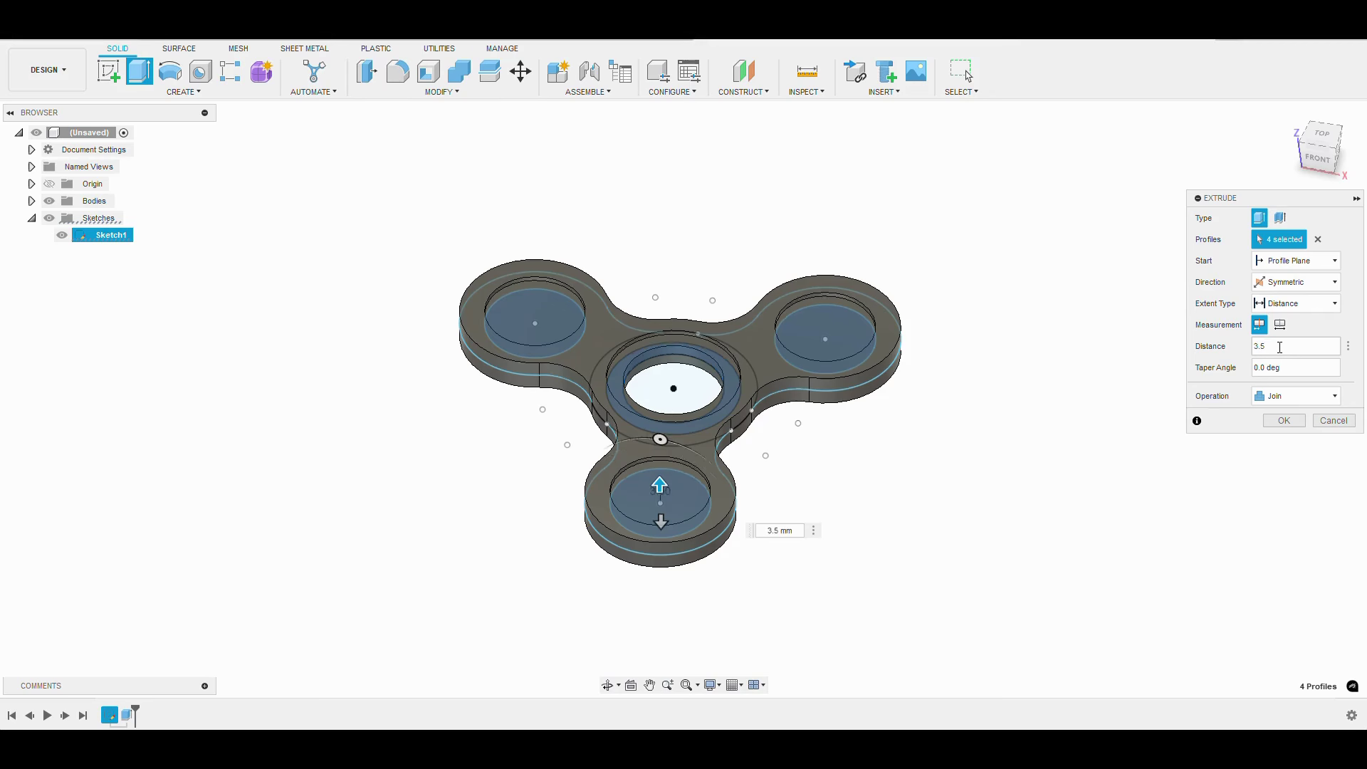
pyautogui.moveTo(988, 394)
pyautogui.keyDown('shift'); pyautogui.mouseDown(button='middle')
pyautogui.moveTo(986, 421)
pyautogui.moveTo(977, 369)
pyautogui.moveTo(977, 394)
pyautogui.moveTo(961, 370)
pyautogui.mouseUp(button='middle'); pyautogui.keyUp('shift')
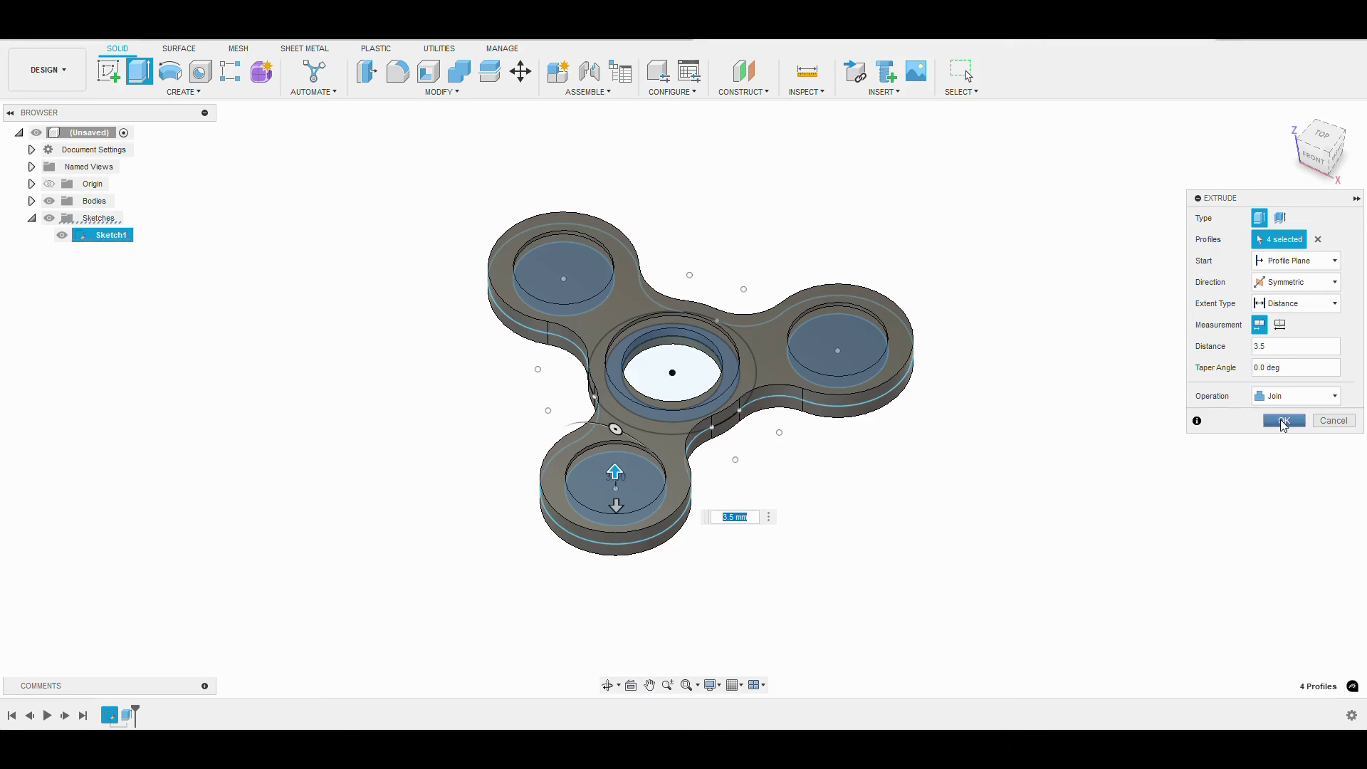
pyautogui.click(1284, 422)
# Step: Extrude the centre hole symmetrically by 6.5 mm as the hub, then hide Sketch1
pyautogui.keyDown('shift'); pyautogui.moveTo(897, 495); pyautogui.dragTo(916, 503, button='middle'); pyautogui.keyUp('shift')
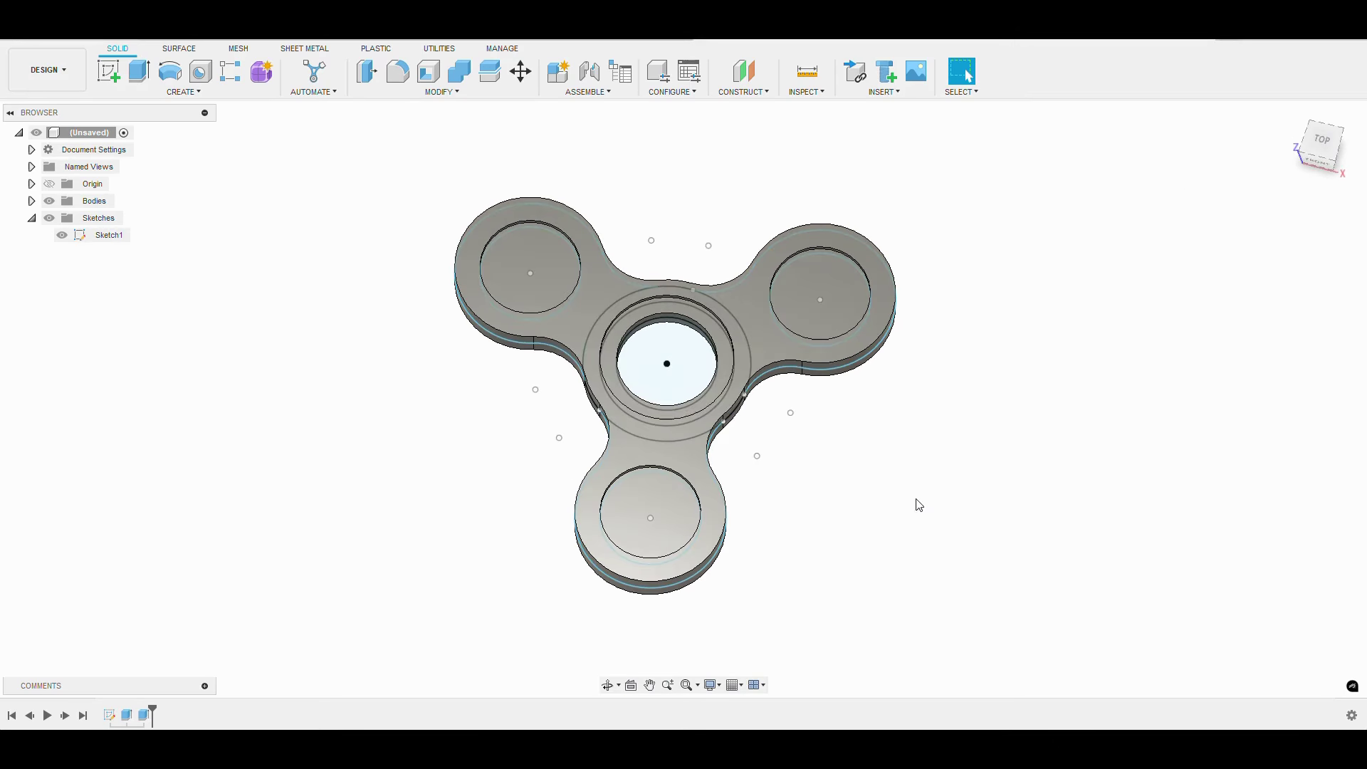
pyautogui.click(697, 350)
pyautogui.press('e')
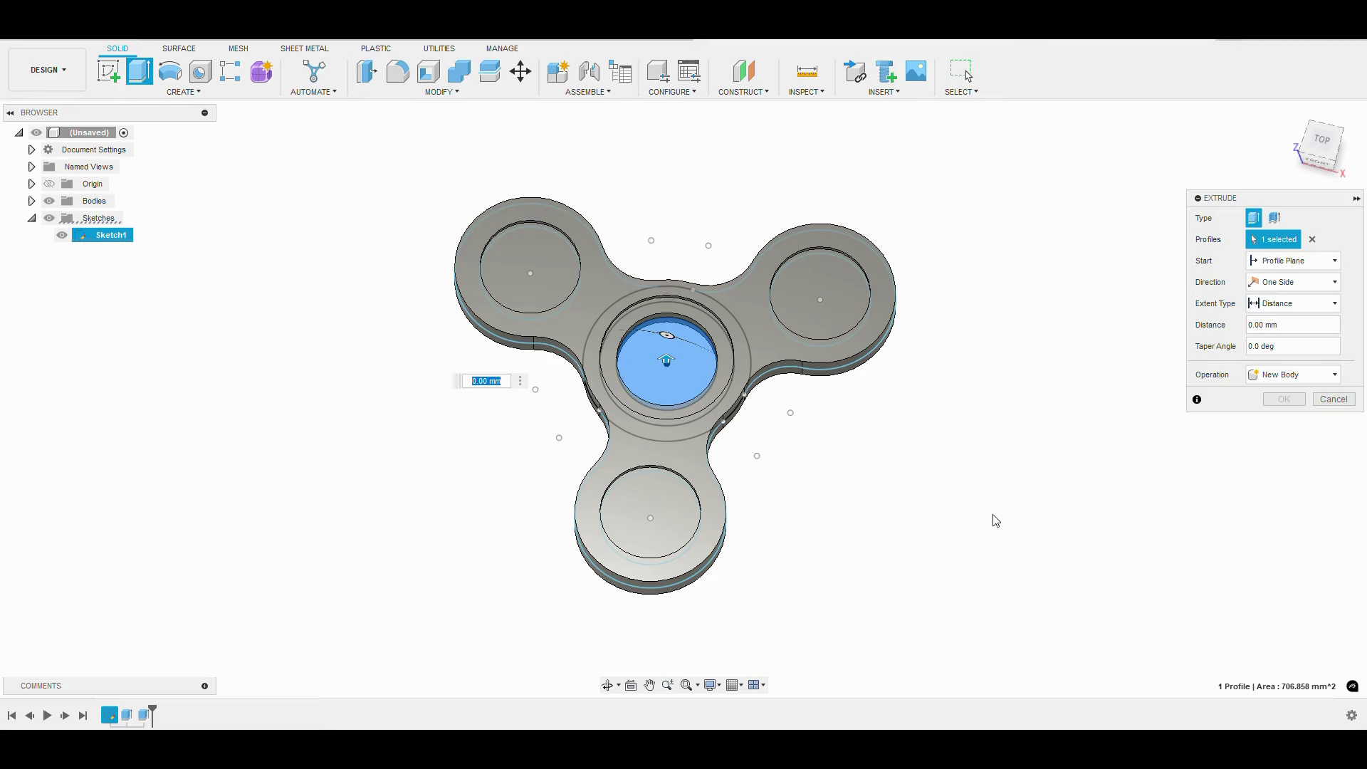
pyautogui.keyDown('shift'); pyautogui.moveTo(992, 519); pyautogui.dragTo(995, 458, button='middle'); pyautogui.keyUp('shift')
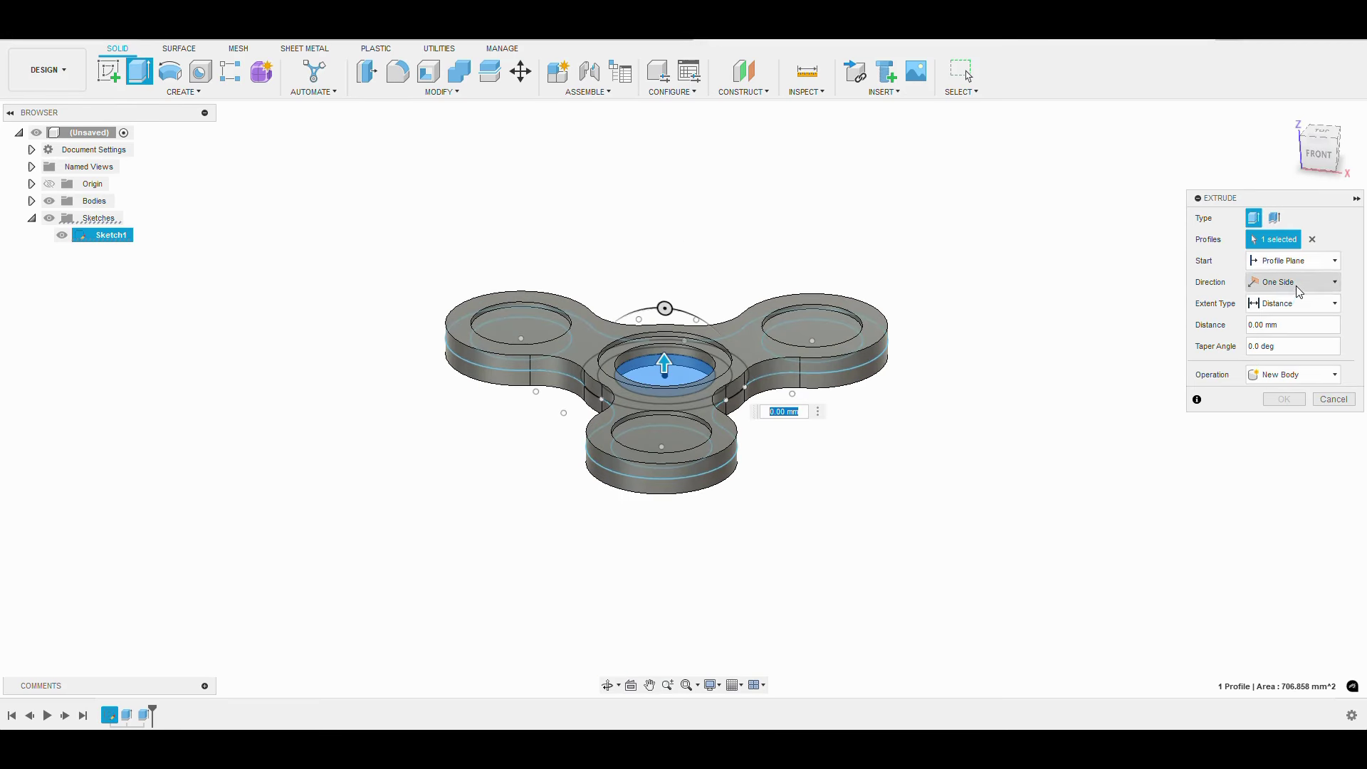
pyautogui.click(1282, 281)
pyautogui.click(1275, 332)
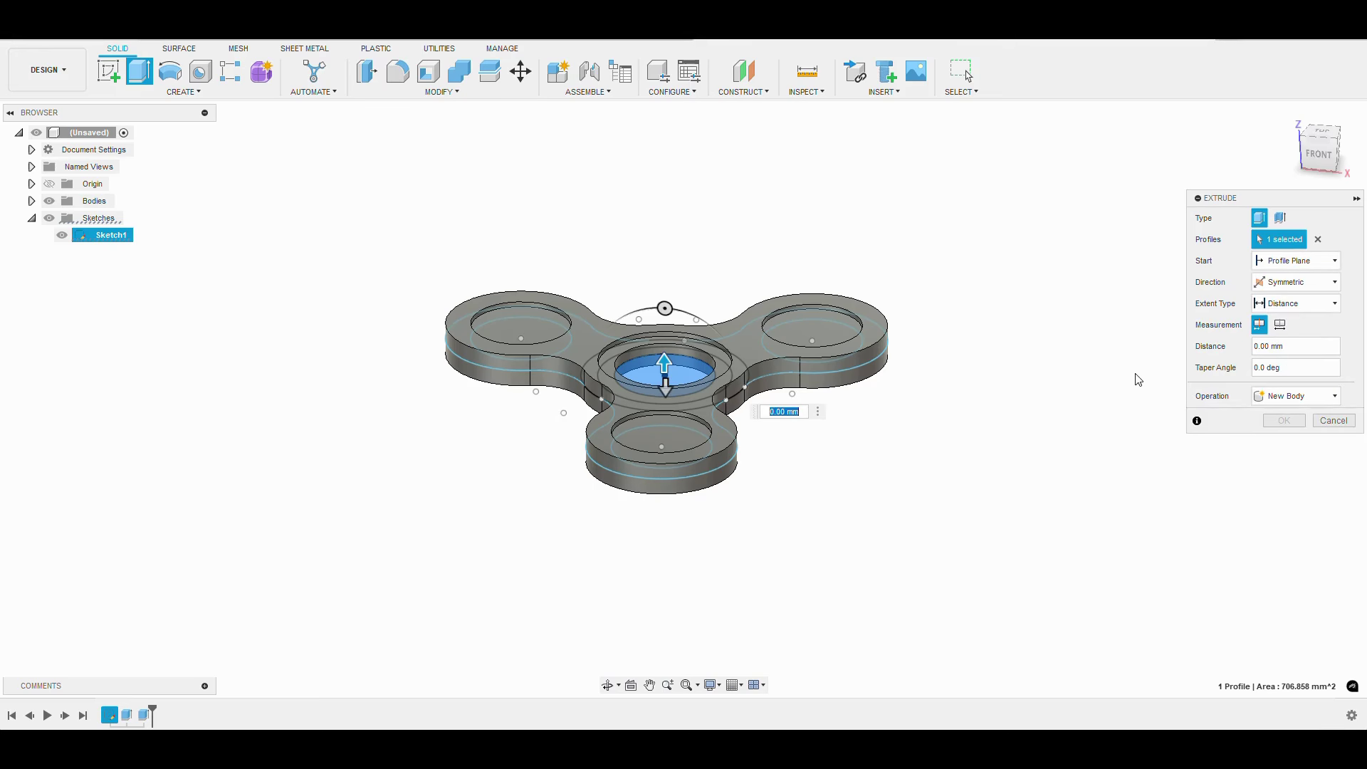
pyautogui.write('6.5')
pyautogui.press('Return')
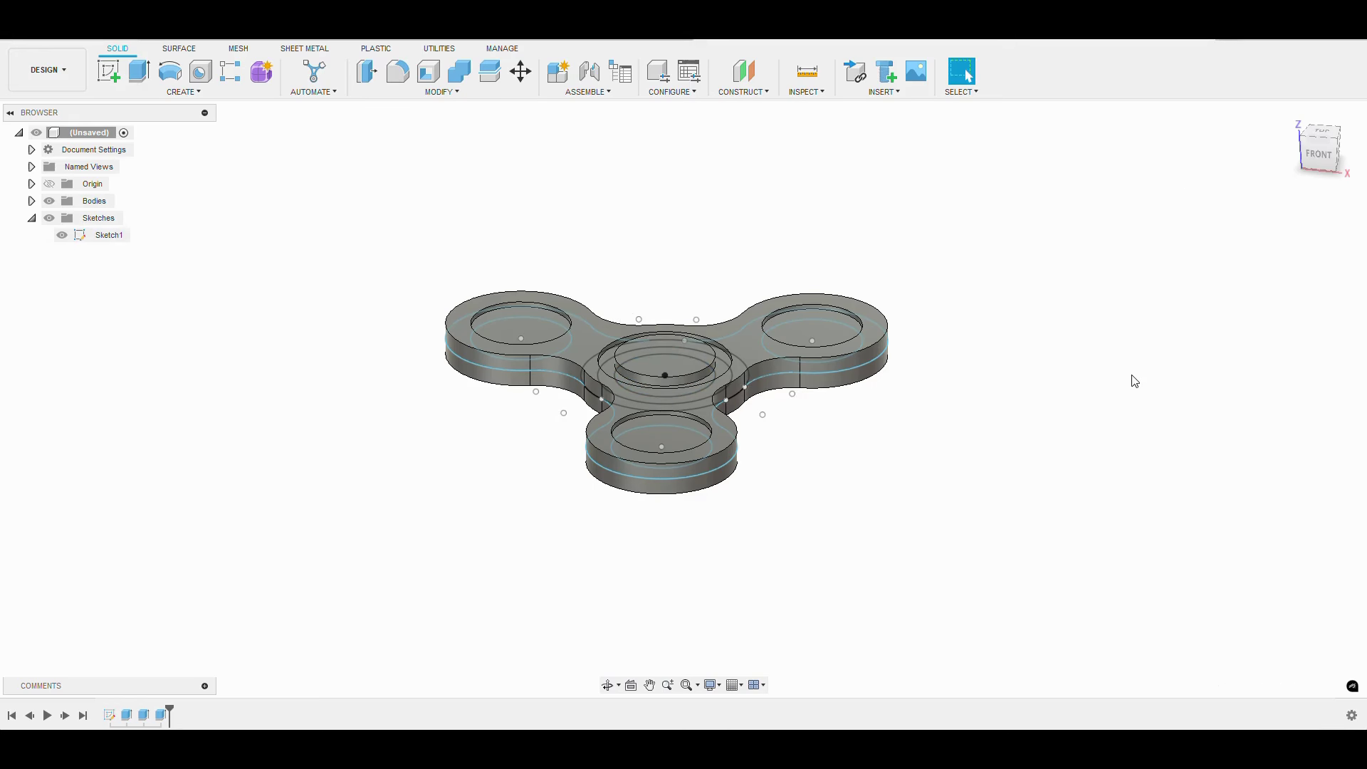
pyautogui.click(62, 235)
# Step: Fillet the spinner's top and bottom outer edge loops with a 3 mm radius
pyautogui.moveTo(1050, 547)
pyautogui.keyDown('shift'); pyautogui.mouseDown(button='middle')
pyautogui.moveTo(1054, 560)
pyautogui.moveTo(1034, 549)
pyautogui.moveTo(1044, 559)
pyautogui.mouseUp(button='middle'); pyautogui.keyUp('shift')
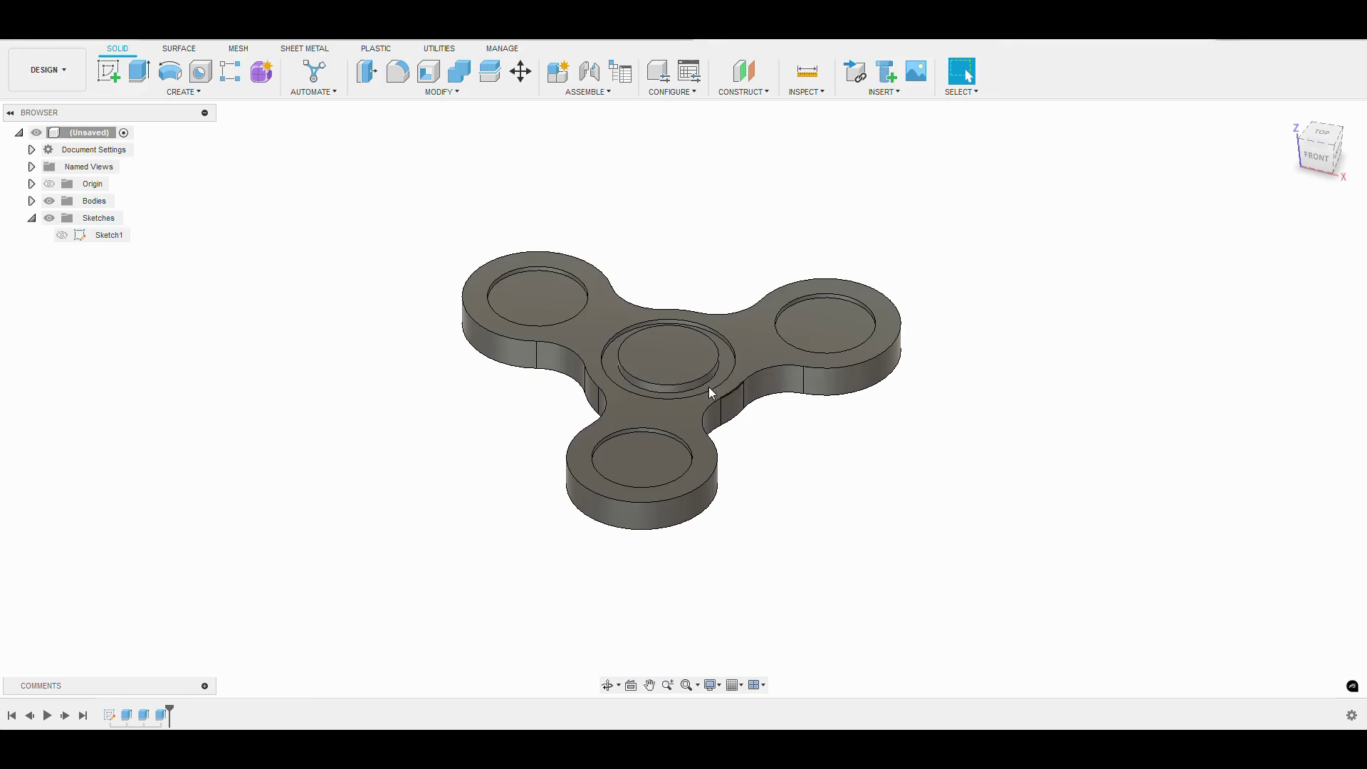
pyautogui.click(391, 72)
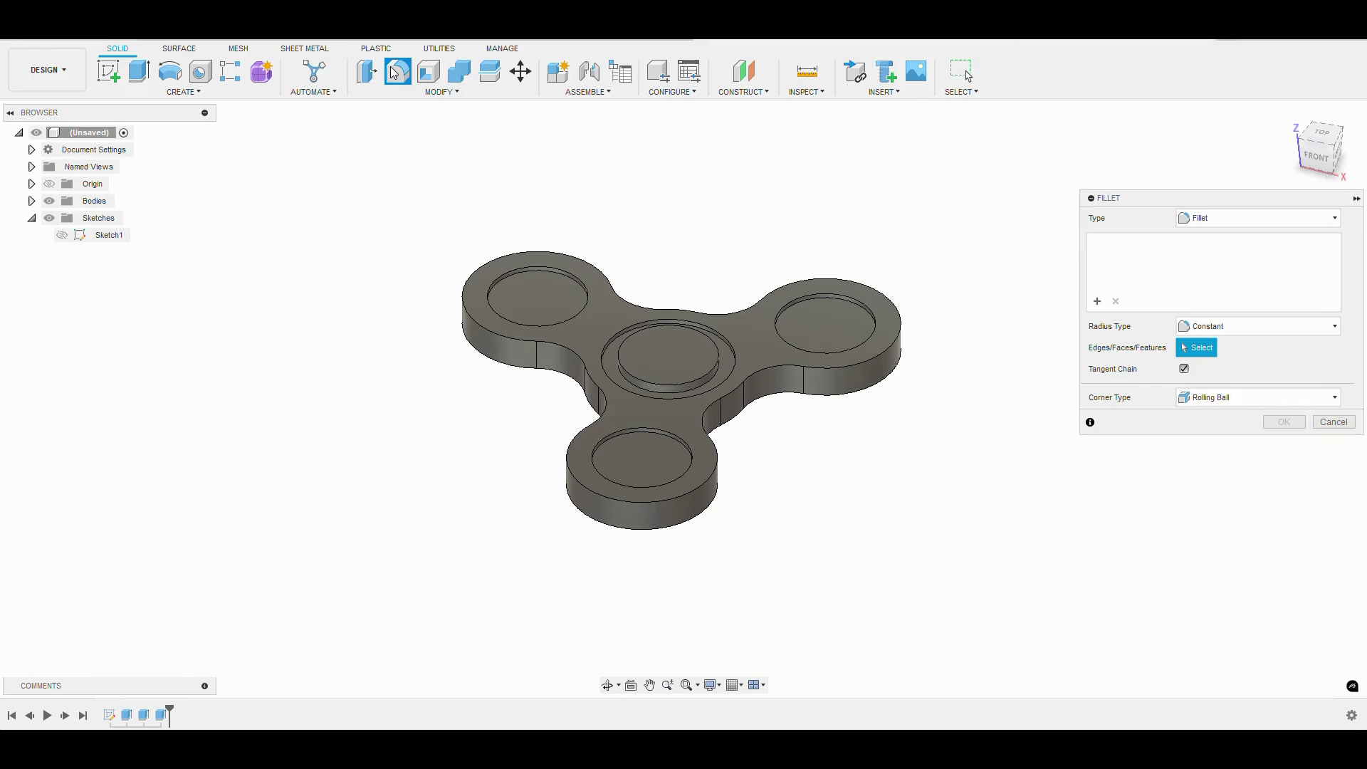
pyautogui.click(639, 304)
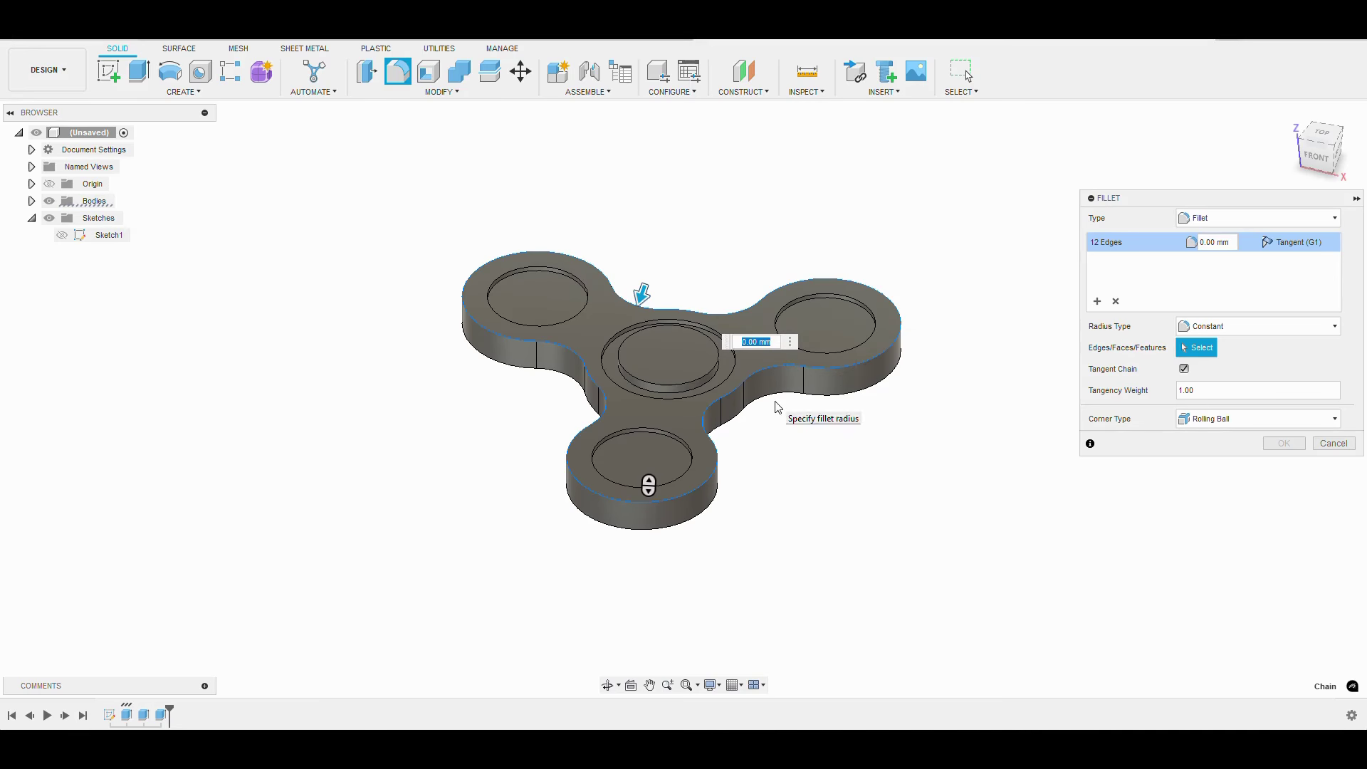
pyautogui.write('3')
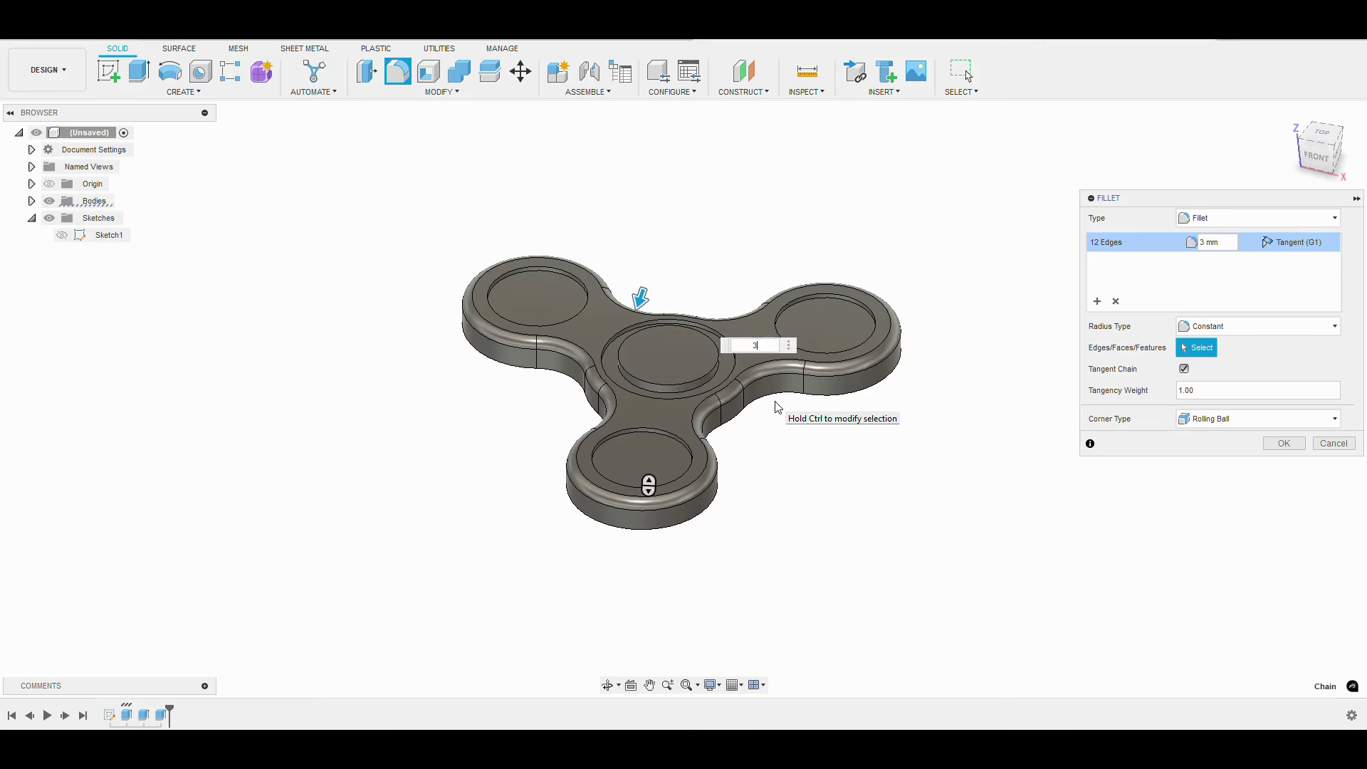
pyautogui.moveTo(778, 406)
pyautogui.keyDown('shift'); pyautogui.mouseDown(button='middle')
pyautogui.moveTo(812, 396)
pyautogui.moveTo(830, 314)
pyautogui.mouseUp(button='middle'); pyautogui.keyUp('shift')
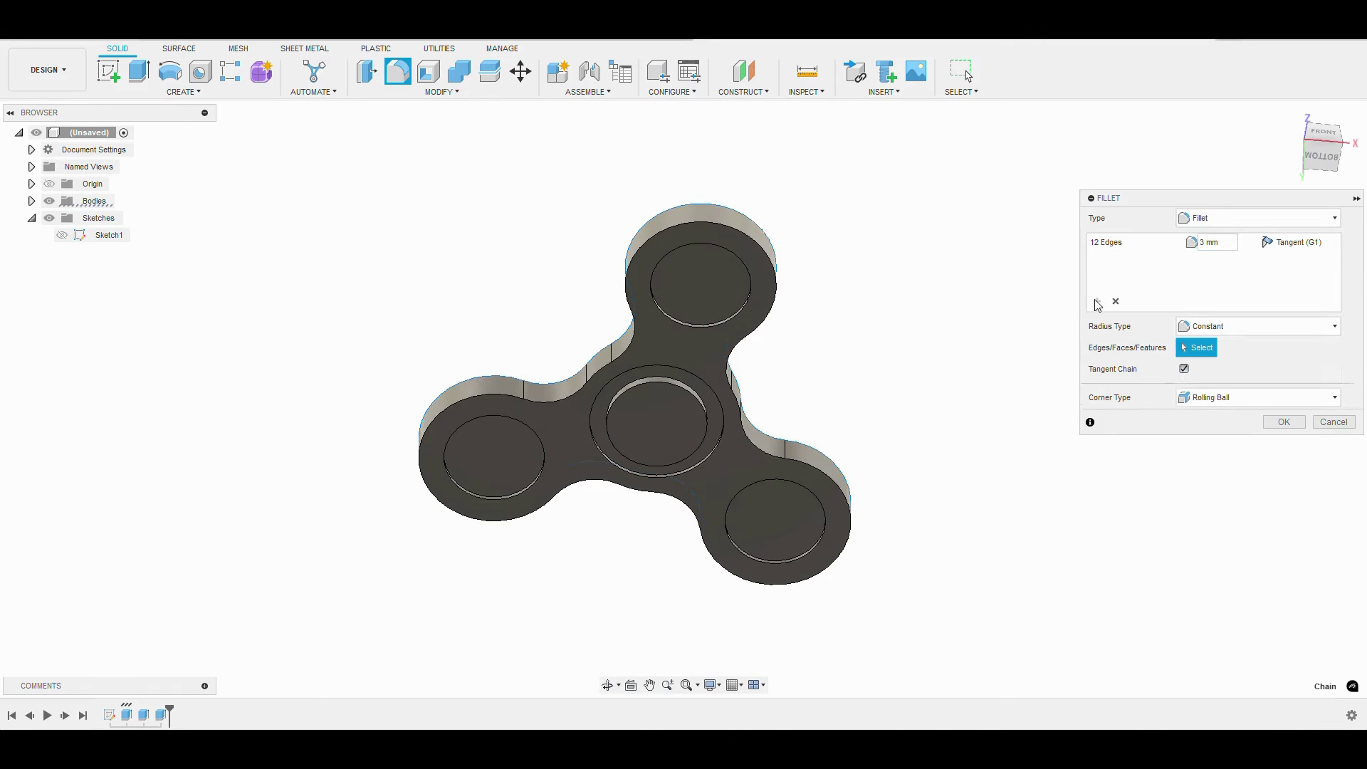
pyautogui.click(609, 369)
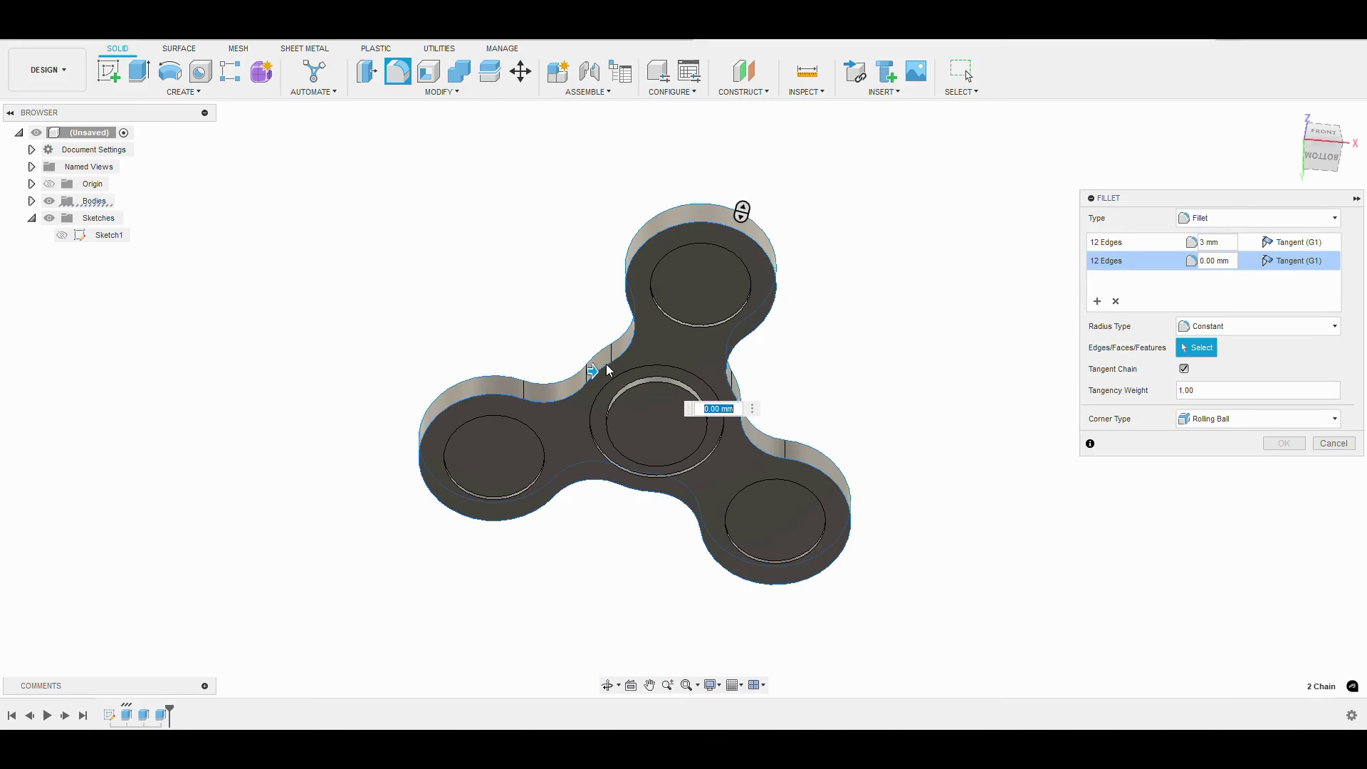
pyautogui.write('3')
pyautogui.keyDown('shift'); pyautogui.moveTo(772, 369); pyautogui.dragTo(855, 492, button='middle'); pyautogui.keyUp('shift')
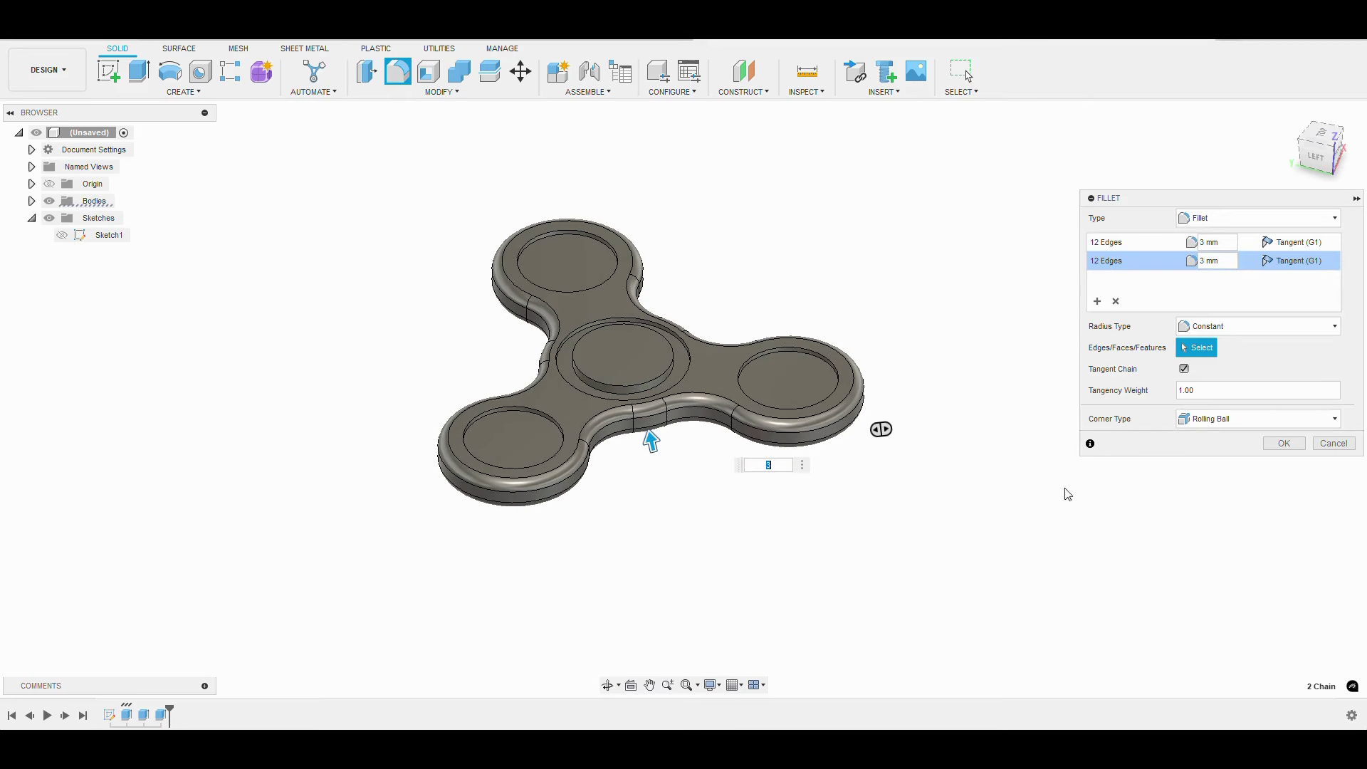
pyautogui.click(1285, 444)
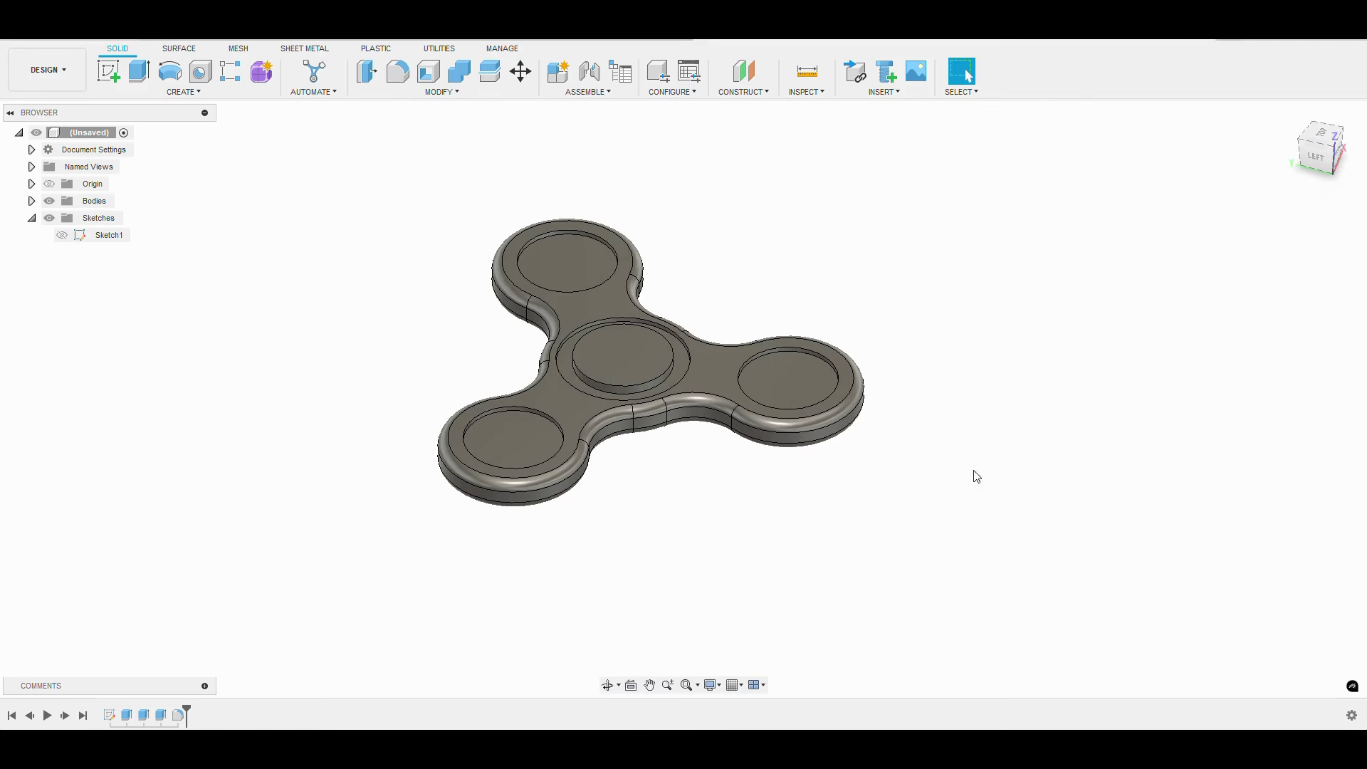
pyautogui.moveTo(976, 473)
pyautogui.keyDown('shift'); pyautogui.mouseDown(button='middle')
pyautogui.moveTo(1017, 478)
pyautogui.moveTo(977, 468)
pyautogui.moveTo(1047, 443)
pyautogui.mouseUp(button='middle'); pyautogui.keyUp('shift')
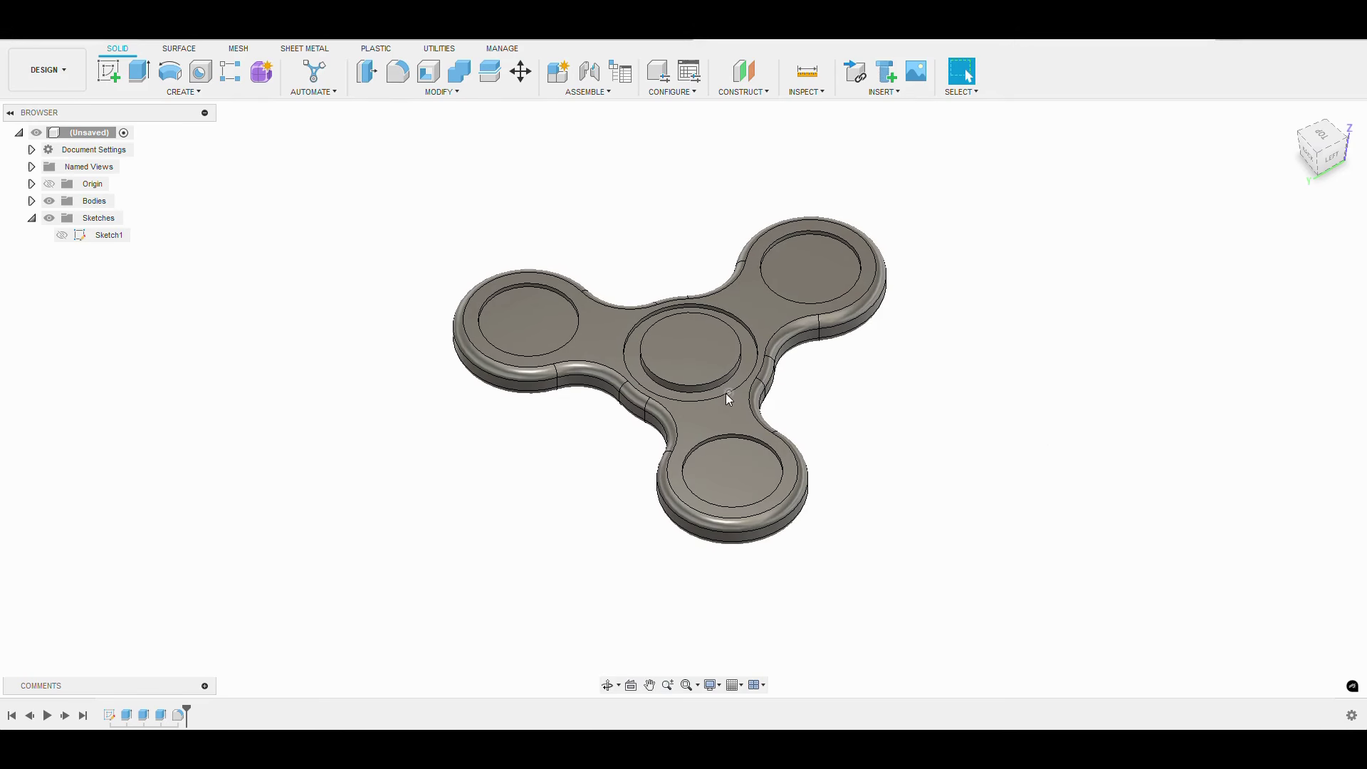
# Step: Round the hub's outer circular edge with a 1 mm fillet
pyautogui.click(398, 71)
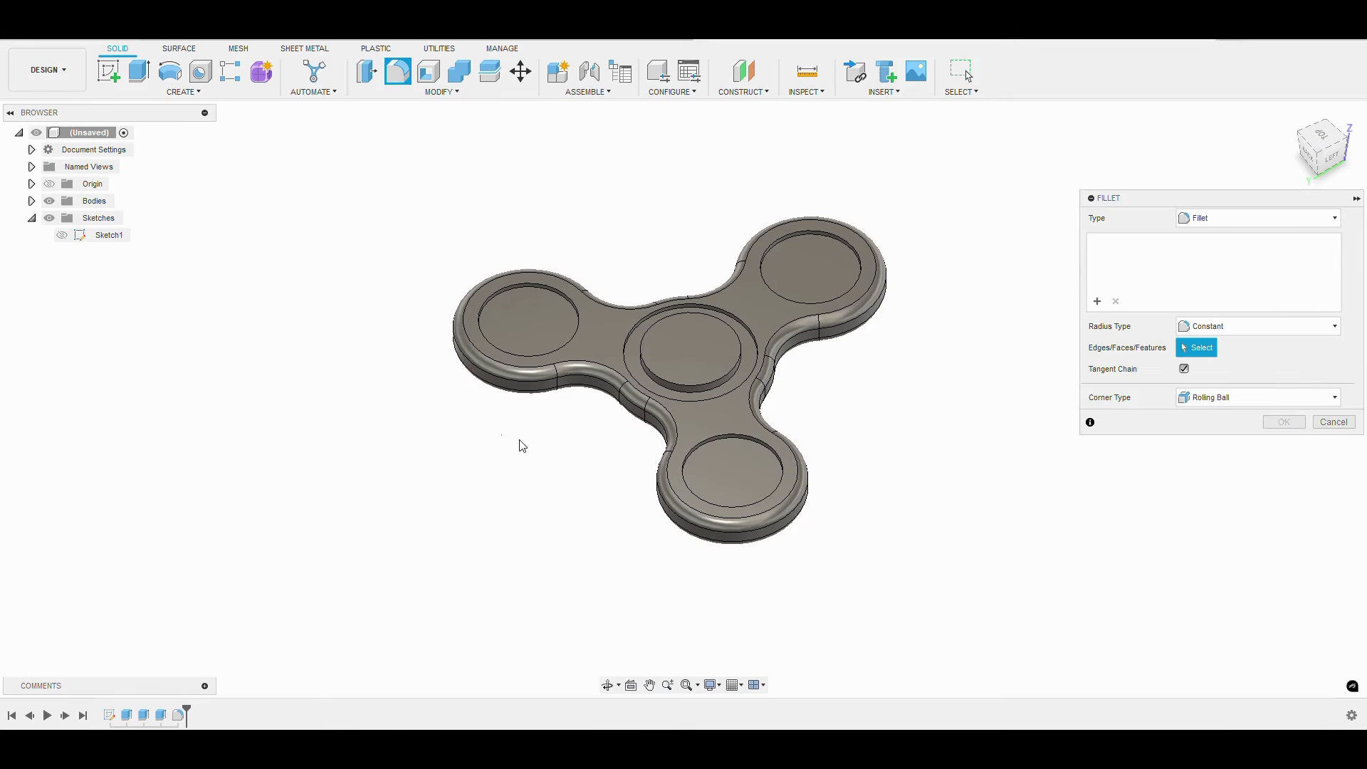
pyautogui.click(624, 364)
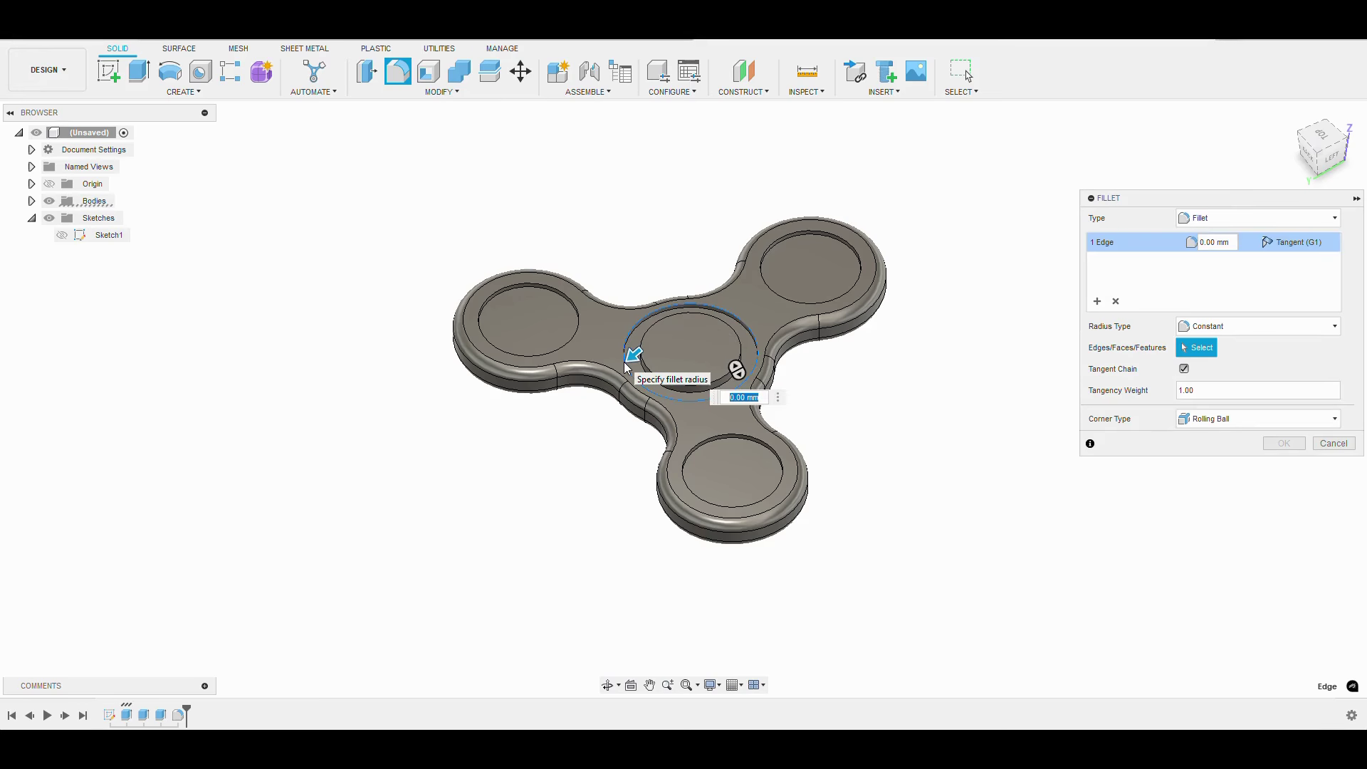
pyautogui.write('1')
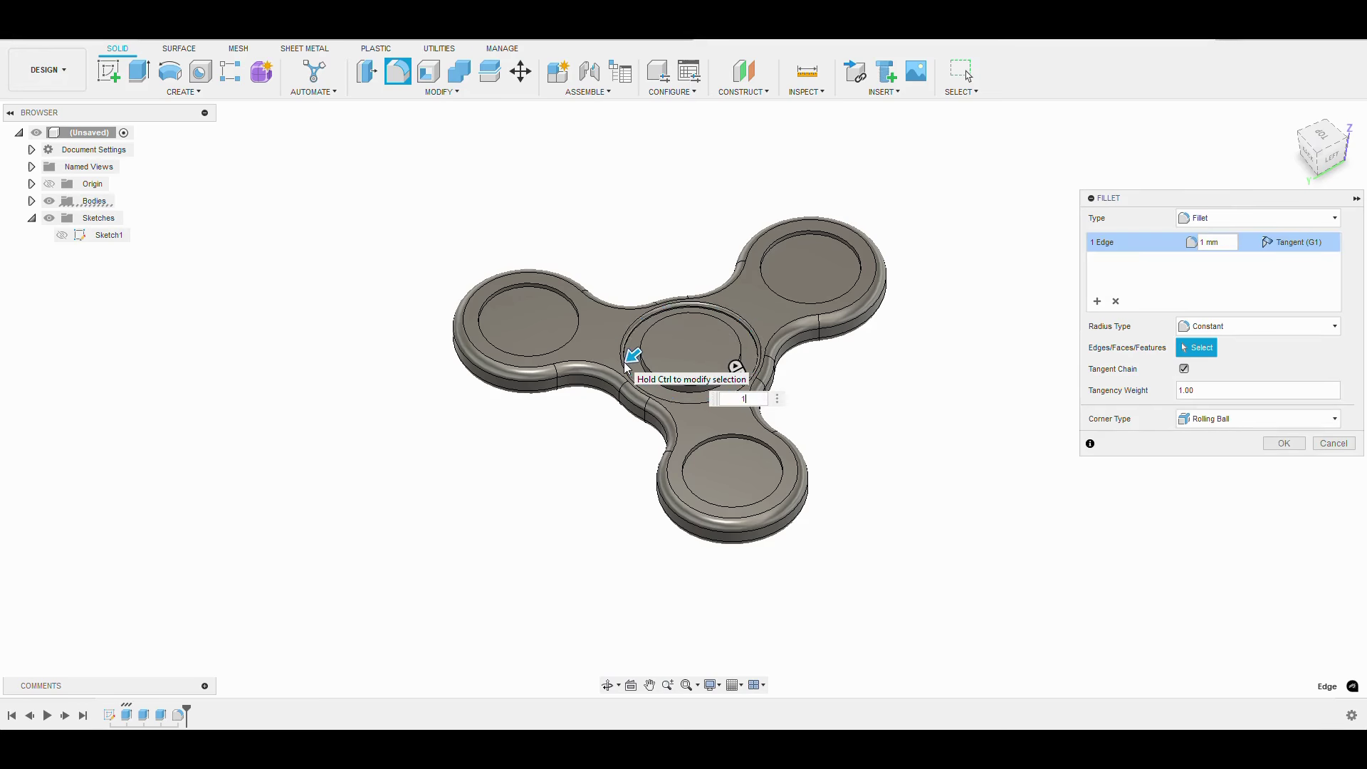
pyautogui.press('Return')
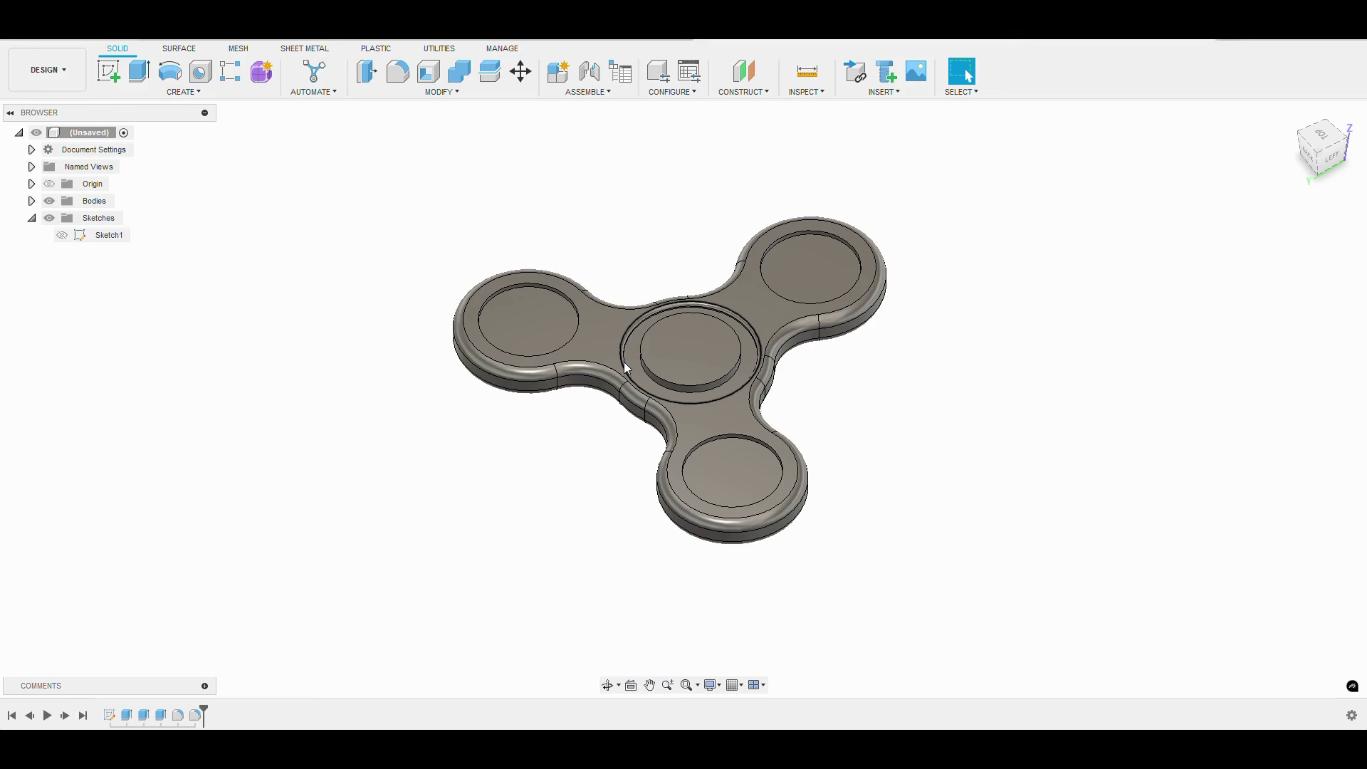
# Step: Fillet the rim edges of the three lobe pockets with a 0.5 mm radius
pyautogui.click(400, 72)
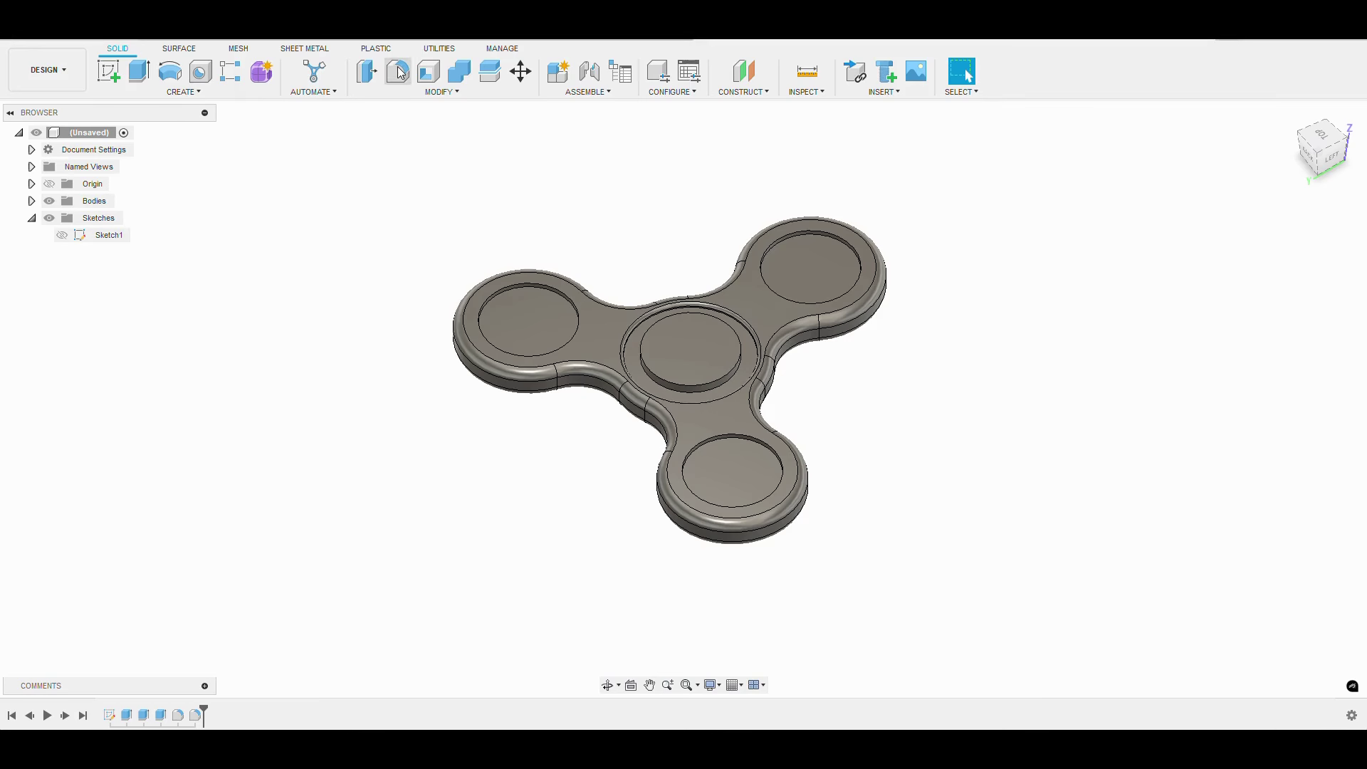
pyautogui.click(506, 287)
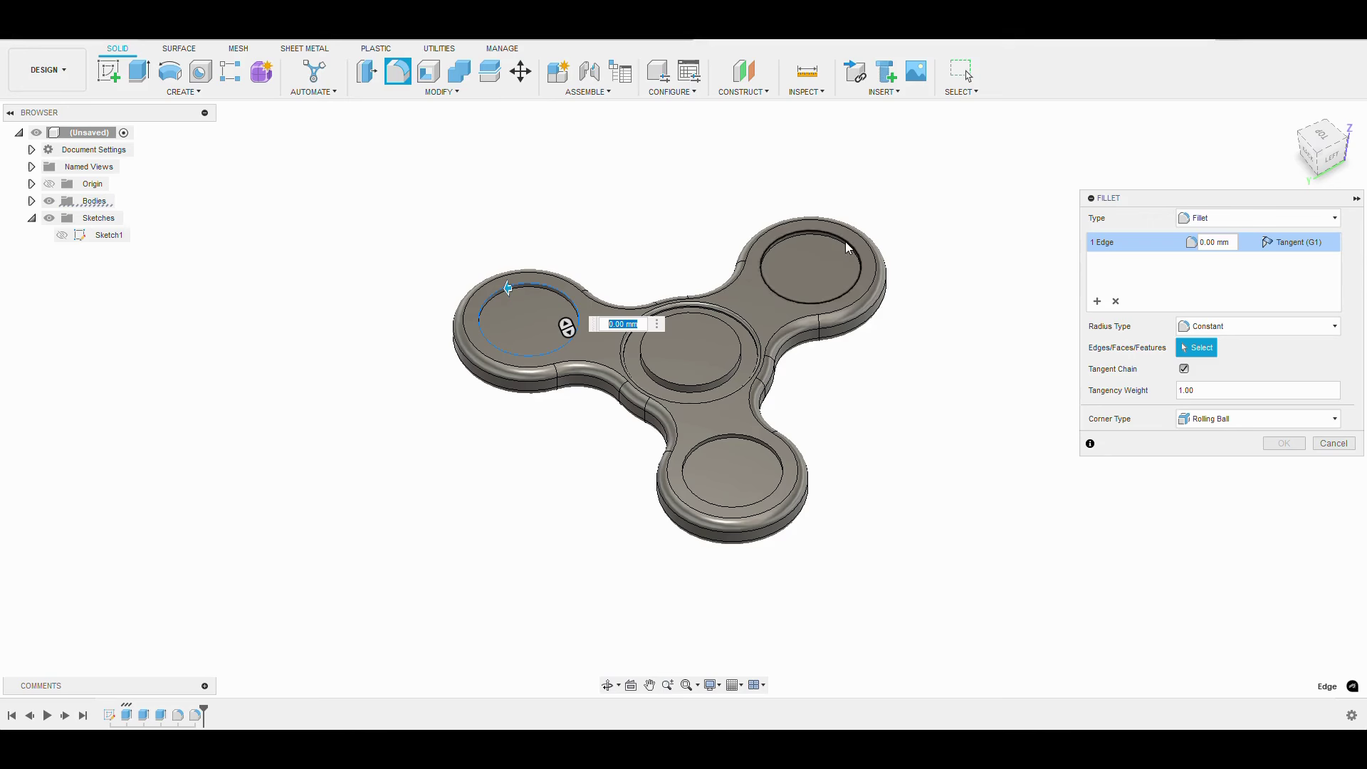
pyautogui.click(845, 242)
pyautogui.click(779, 459)
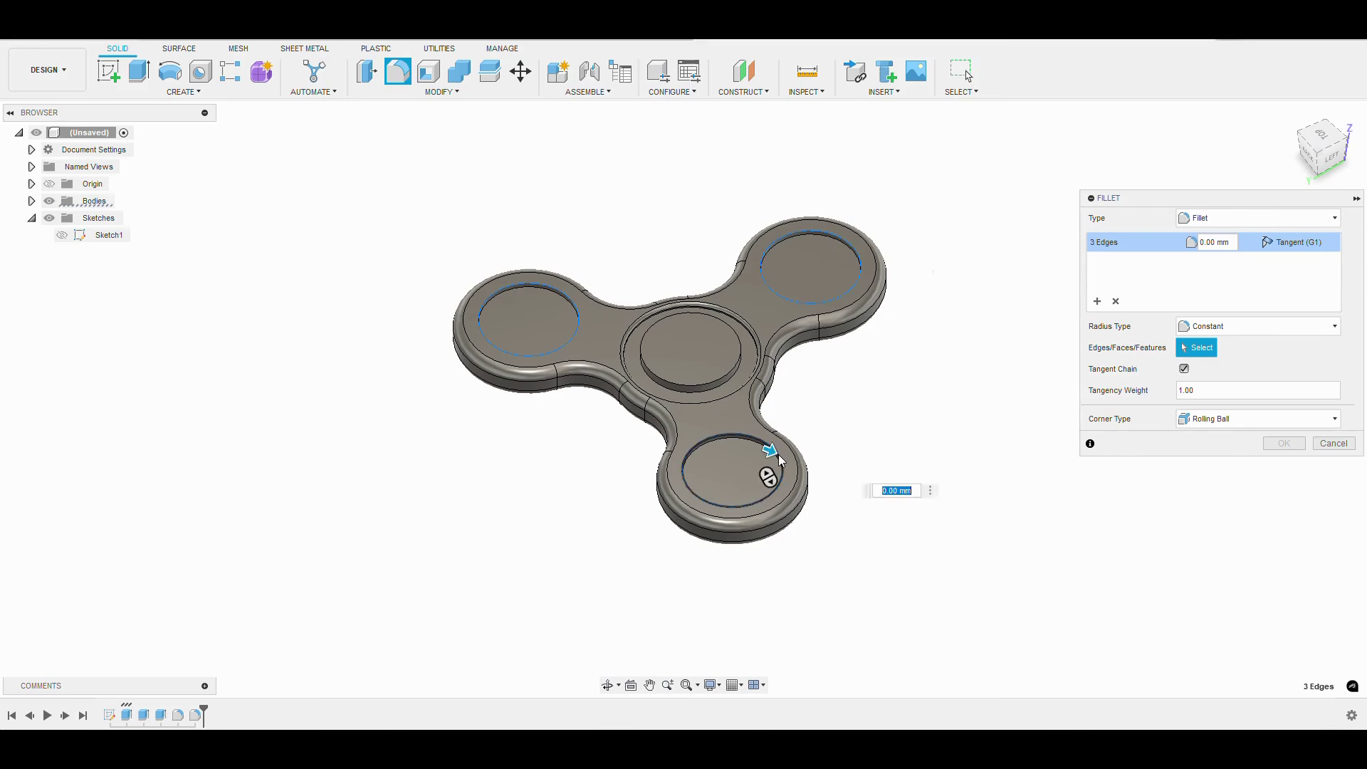
pyautogui.write('.5')
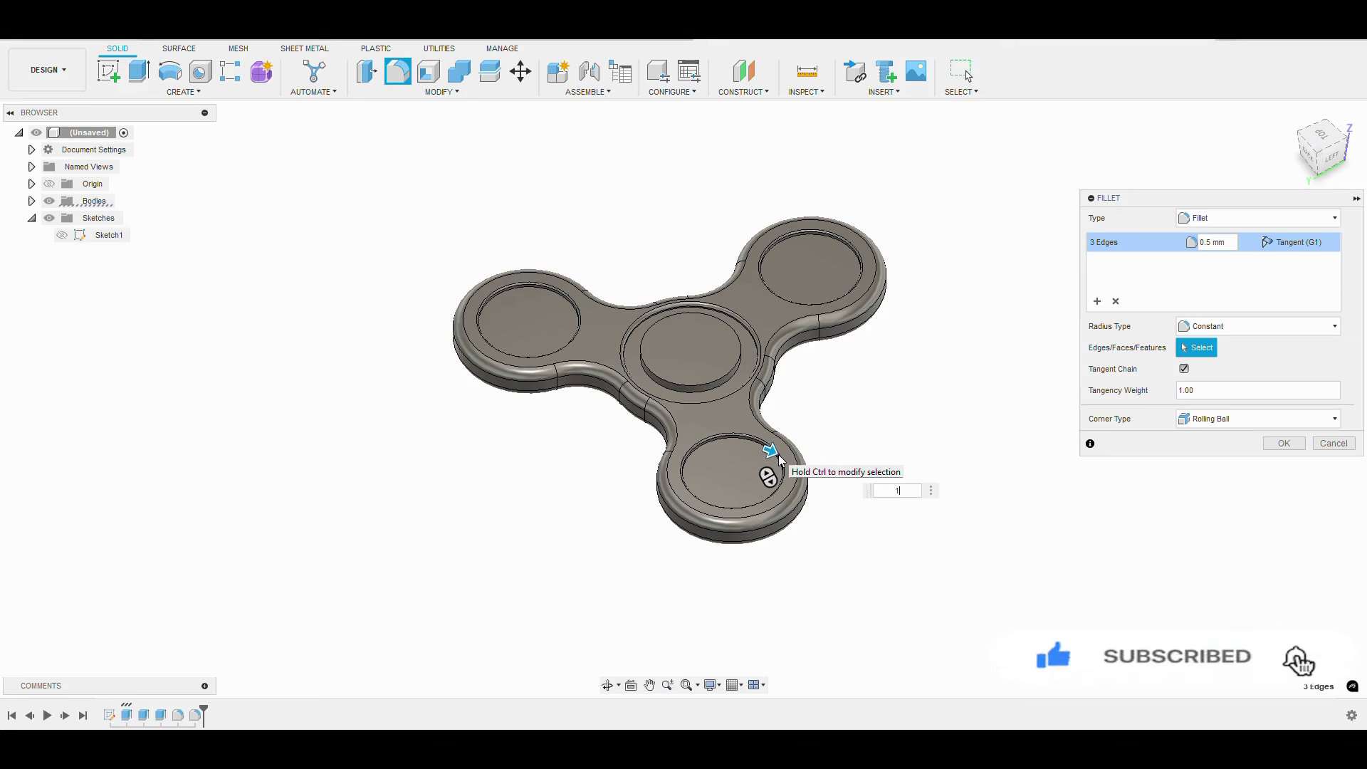
pyautogui.write('1')
pyautogui.press('Return')
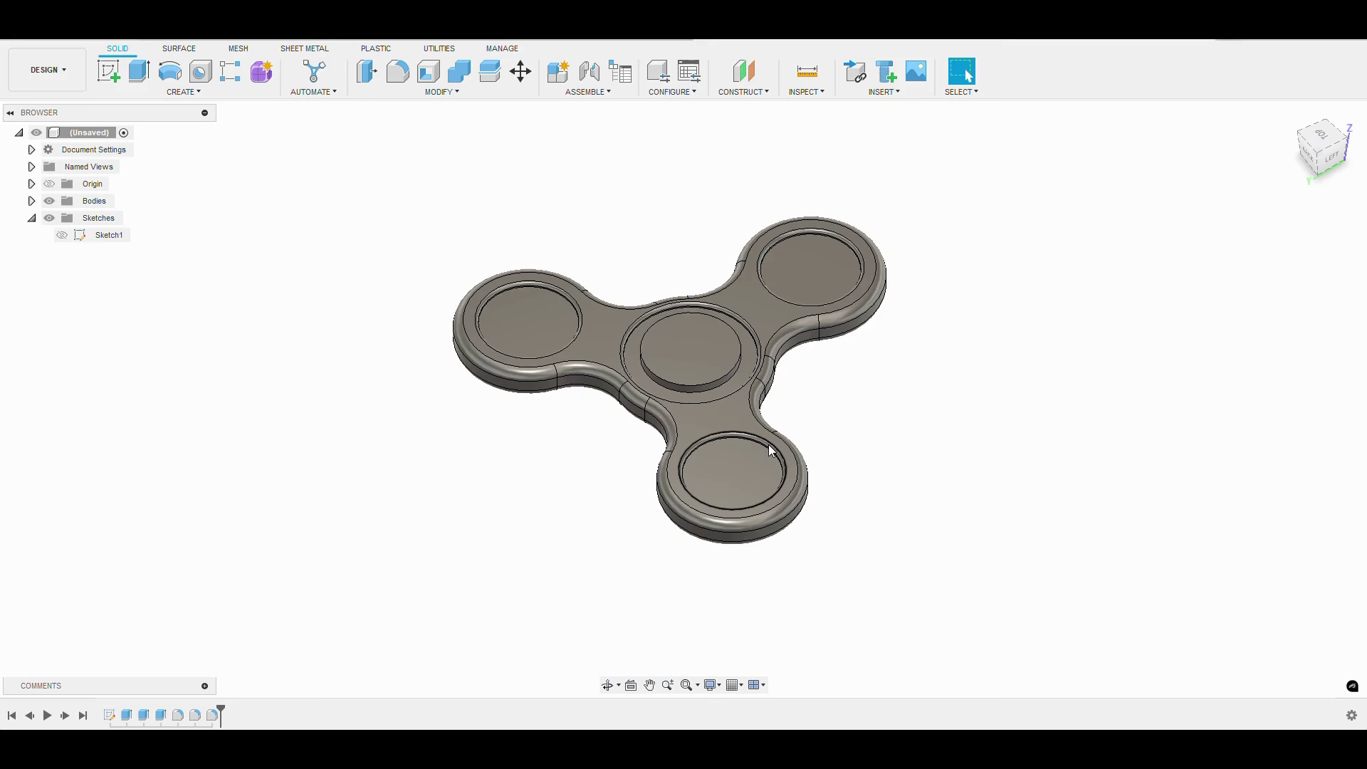
# Step: Download the Paint - Metallic Silver appearance and drag it onto the spinner body
pyautogui.click(32, 201)
pyautogui.click(31, 201)
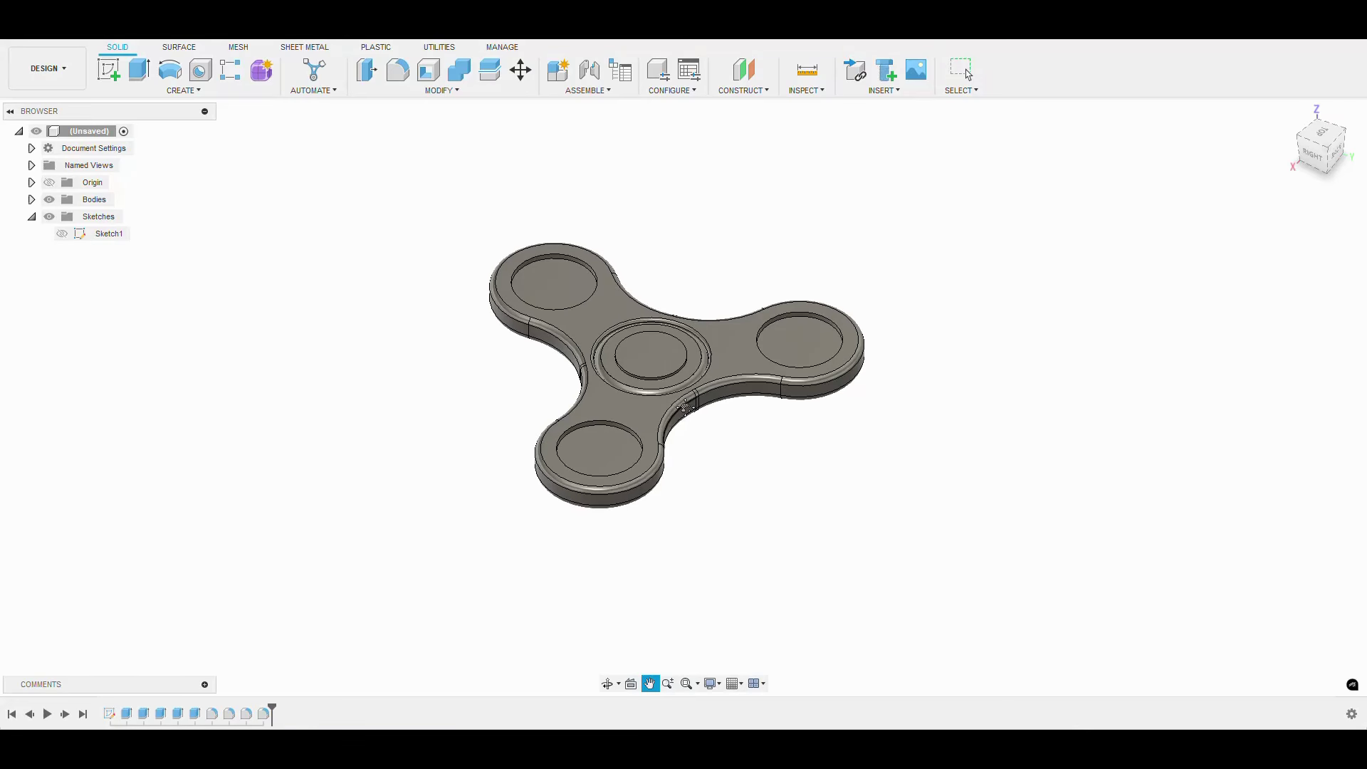
pyautogui.click(420, 91)
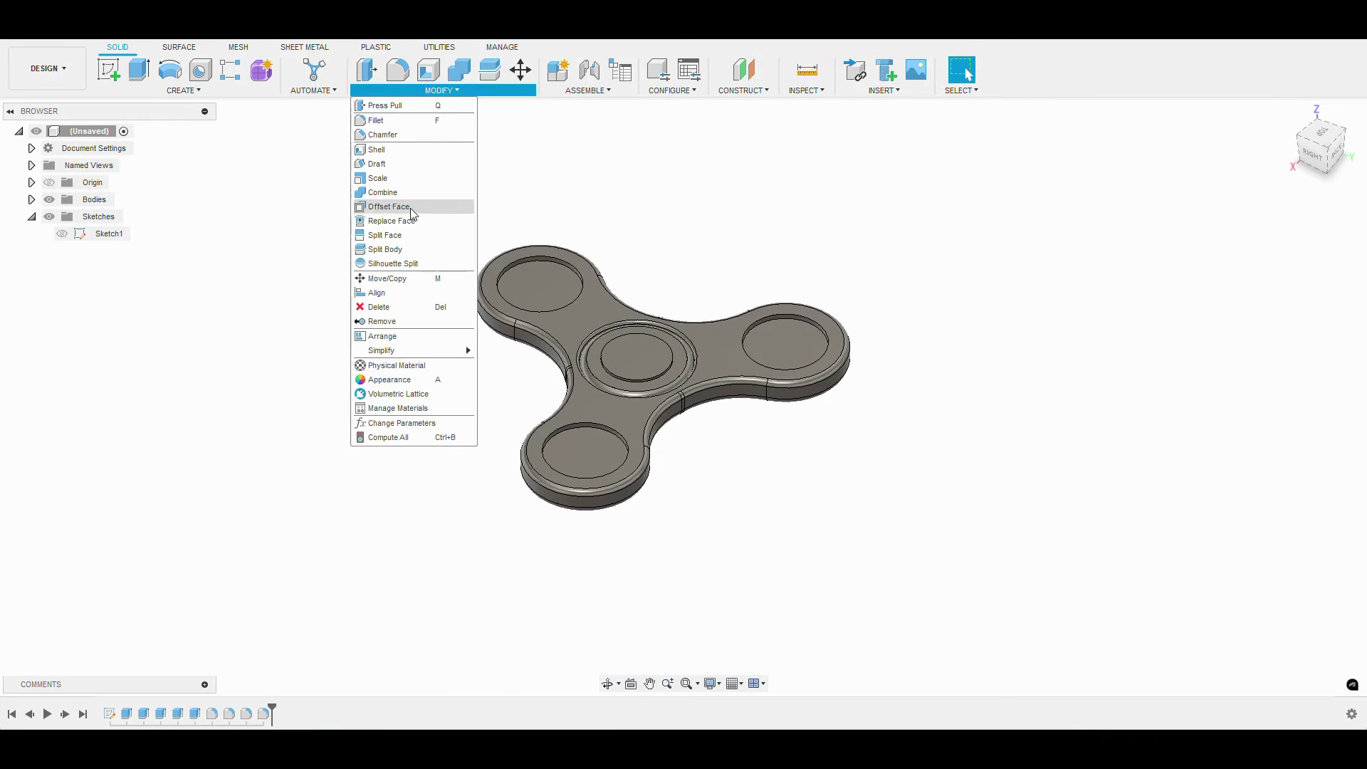
pyautogui.click(389, 380)
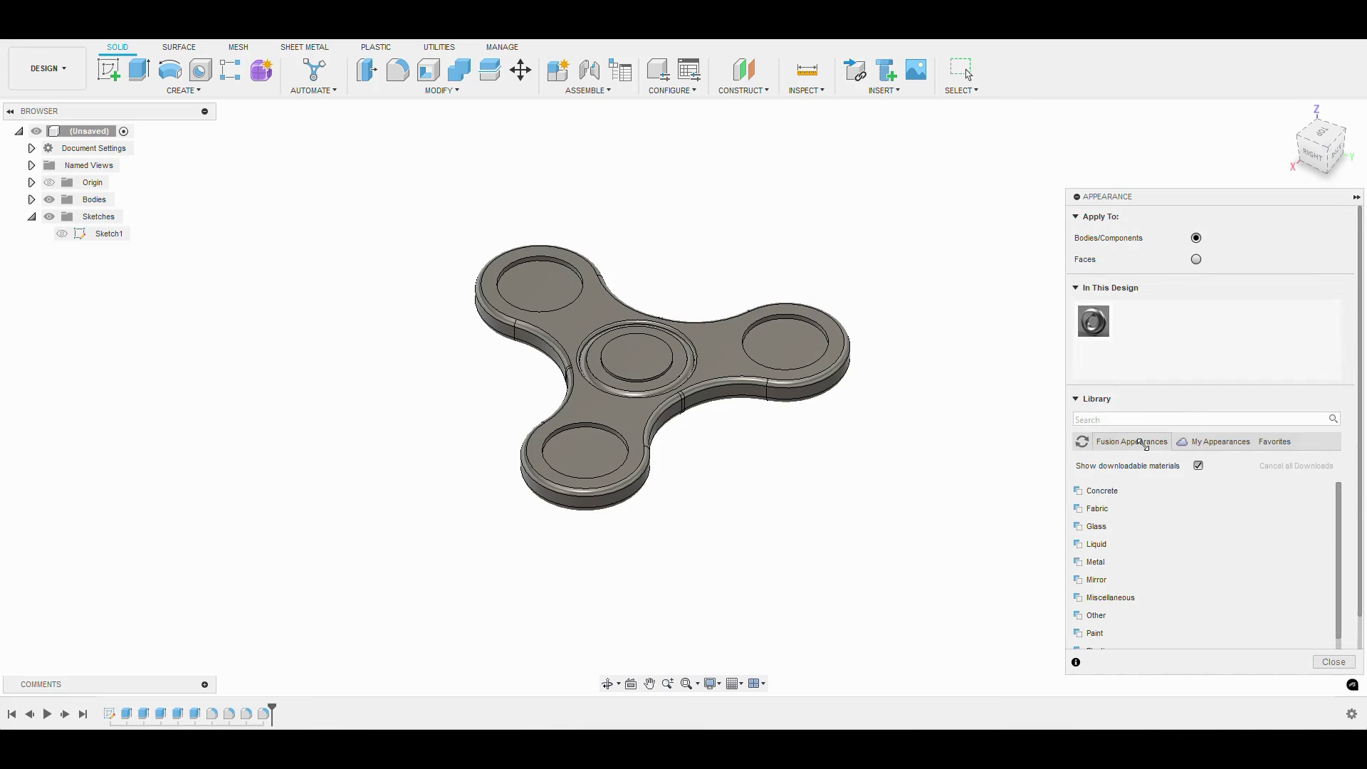
pyautogui.scroll(-1, 1144, 568)
pyautogui.click(1115, 545)
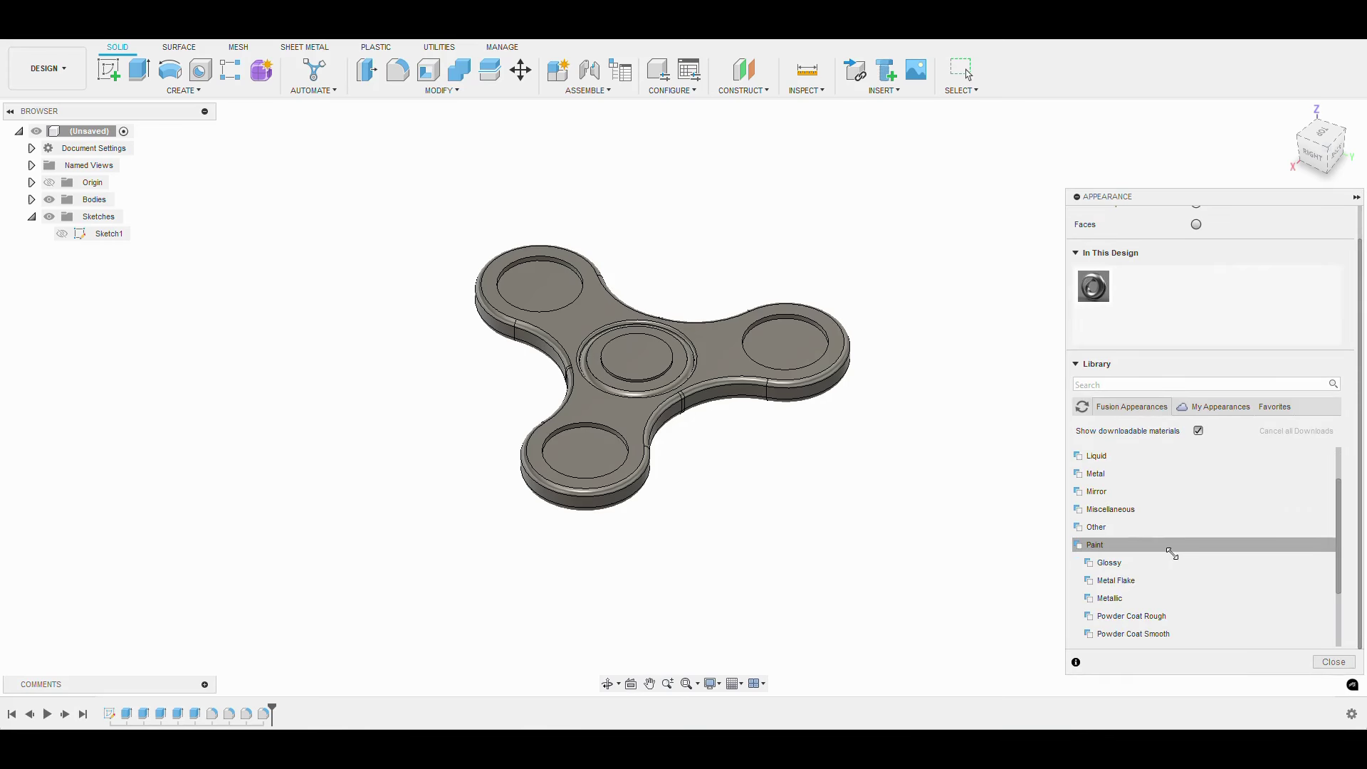
pyautogui.scroll(-3, 1171, 553)
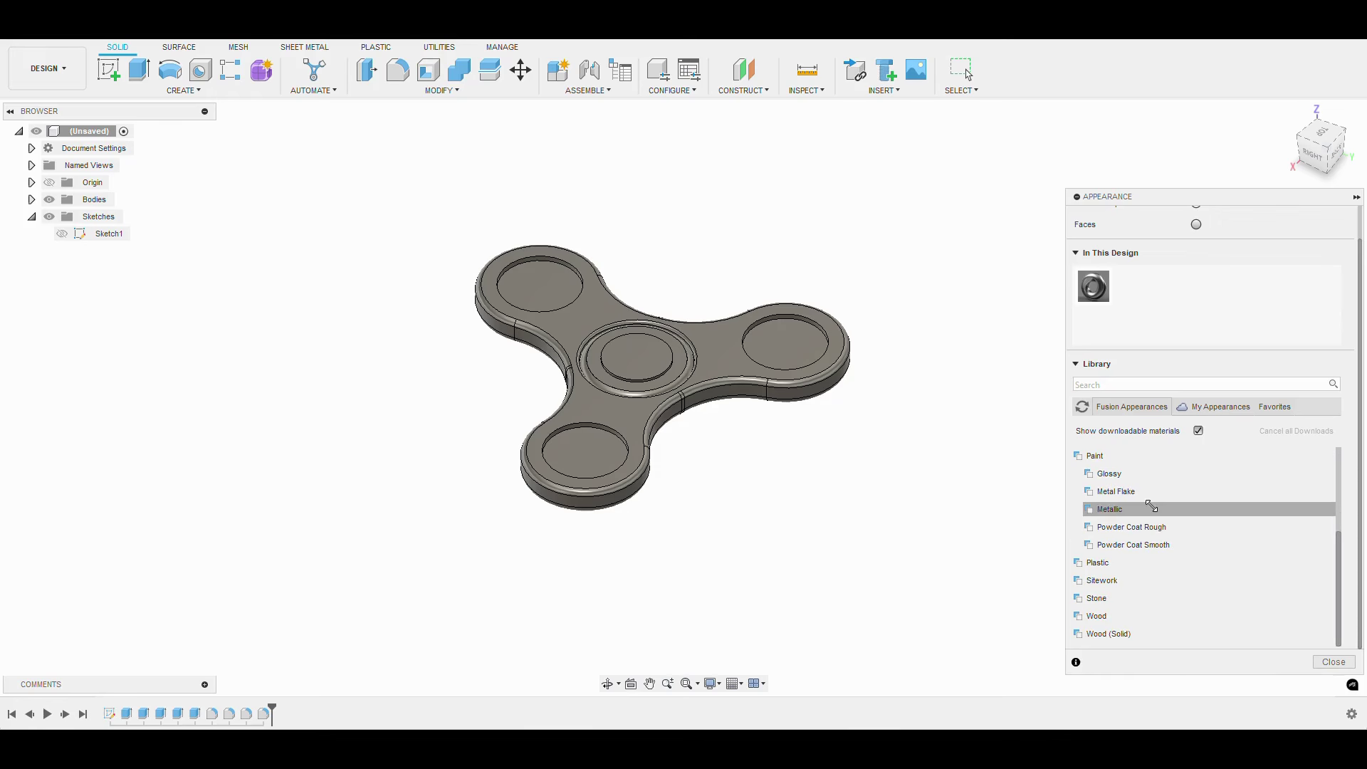
pyautogui.click(1150, 508)
pyautogui.scroll(-5, 1170, 522)
pyautogui.scroll(-3, 1172, 521)
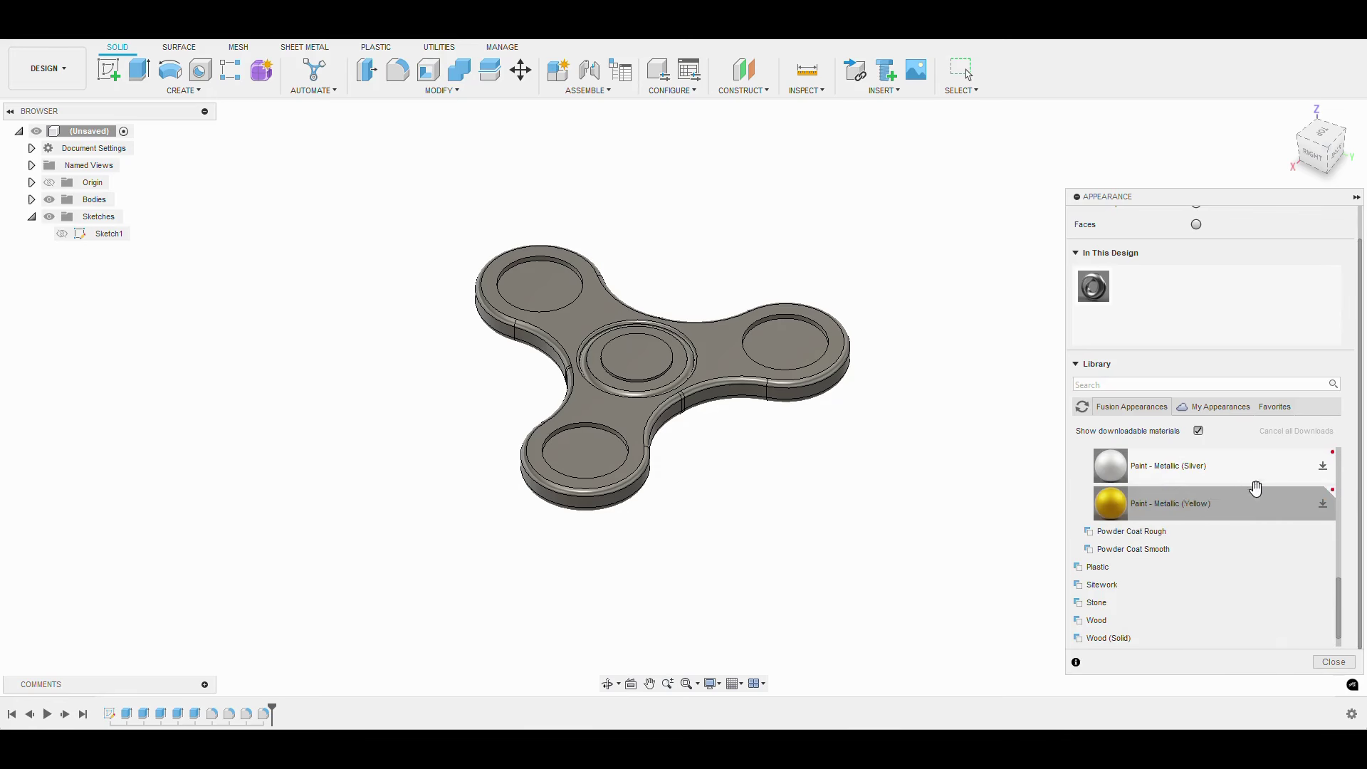
pyautogui.click(1324, 465)
pyautogui.scroll(3, 1239, 587)
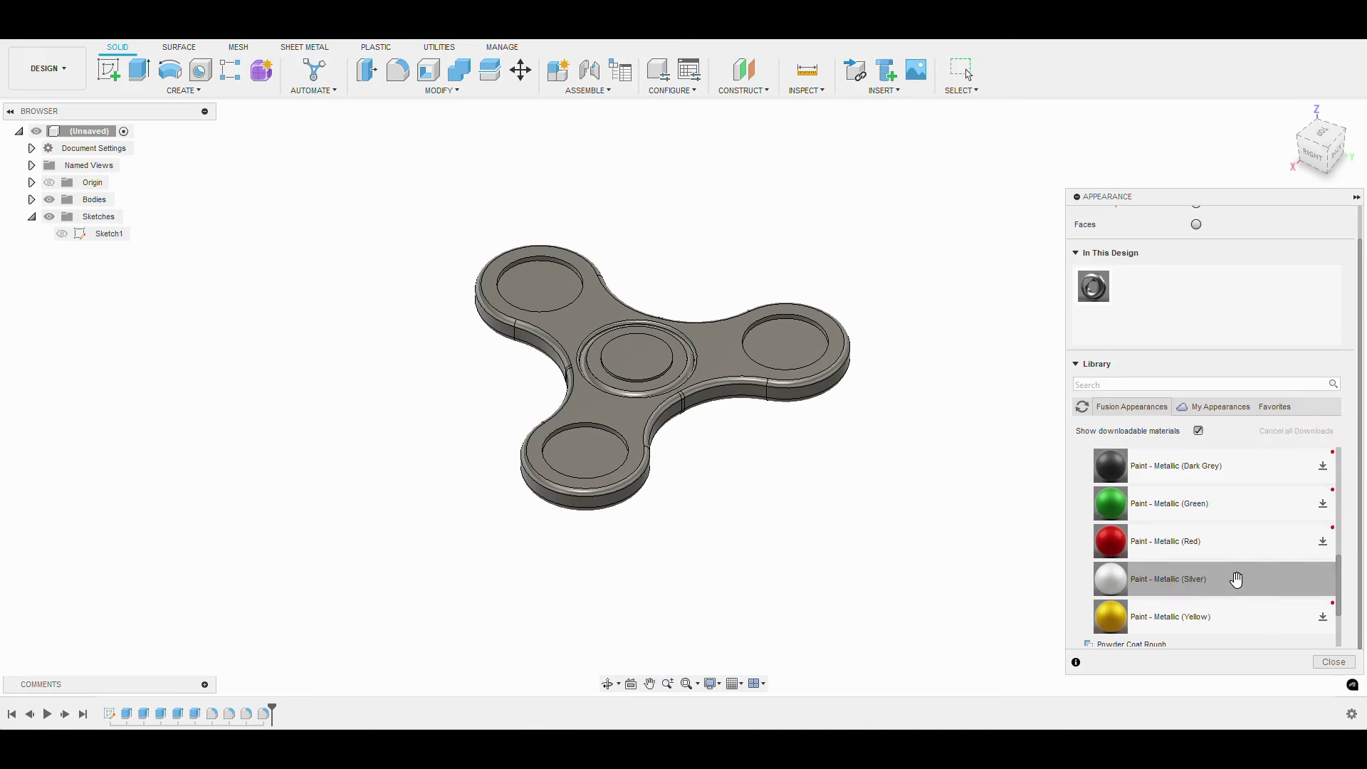
pyautogui.moveTo(1233, 580); pyautogui.dragTo(723, 391)
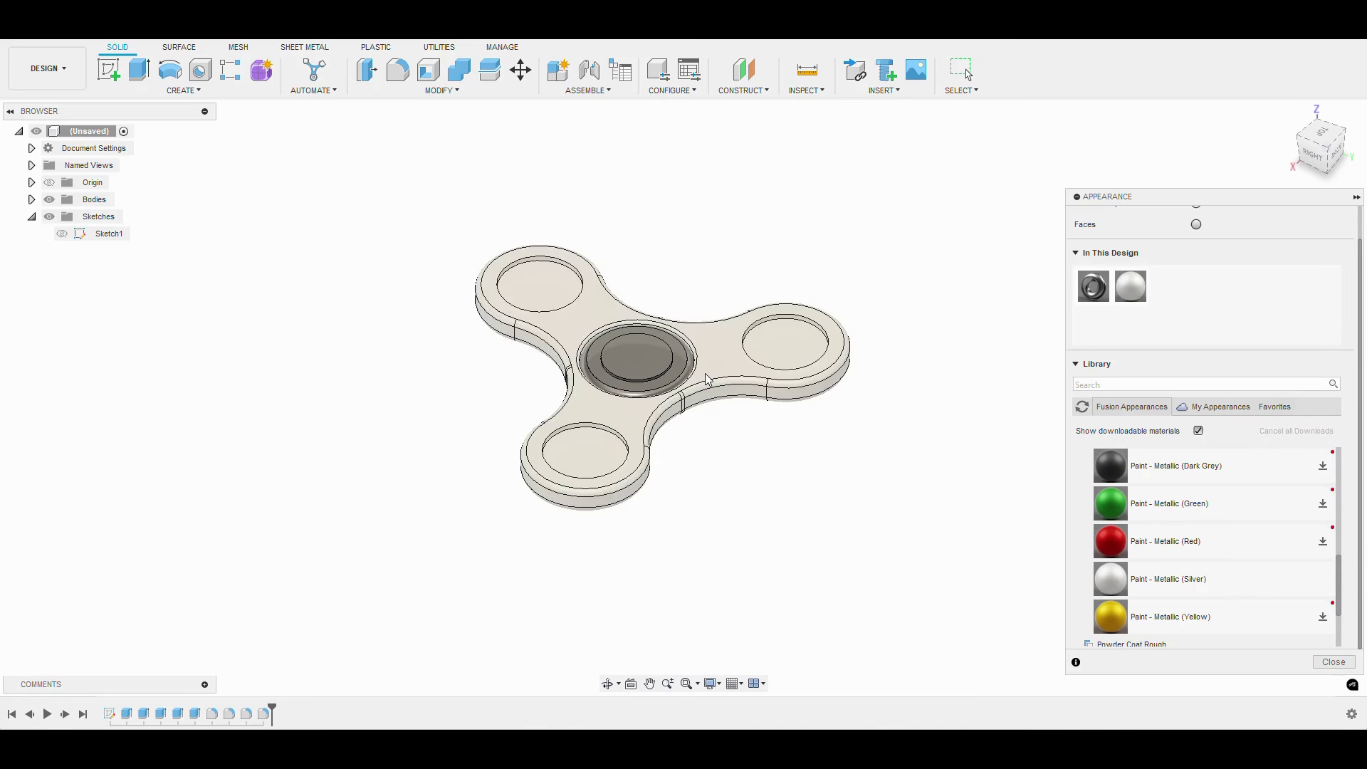
# Step: Edit the in-design silver metallic paint, changing its colour to teal
pyautogui.rightClick(1132, 292)
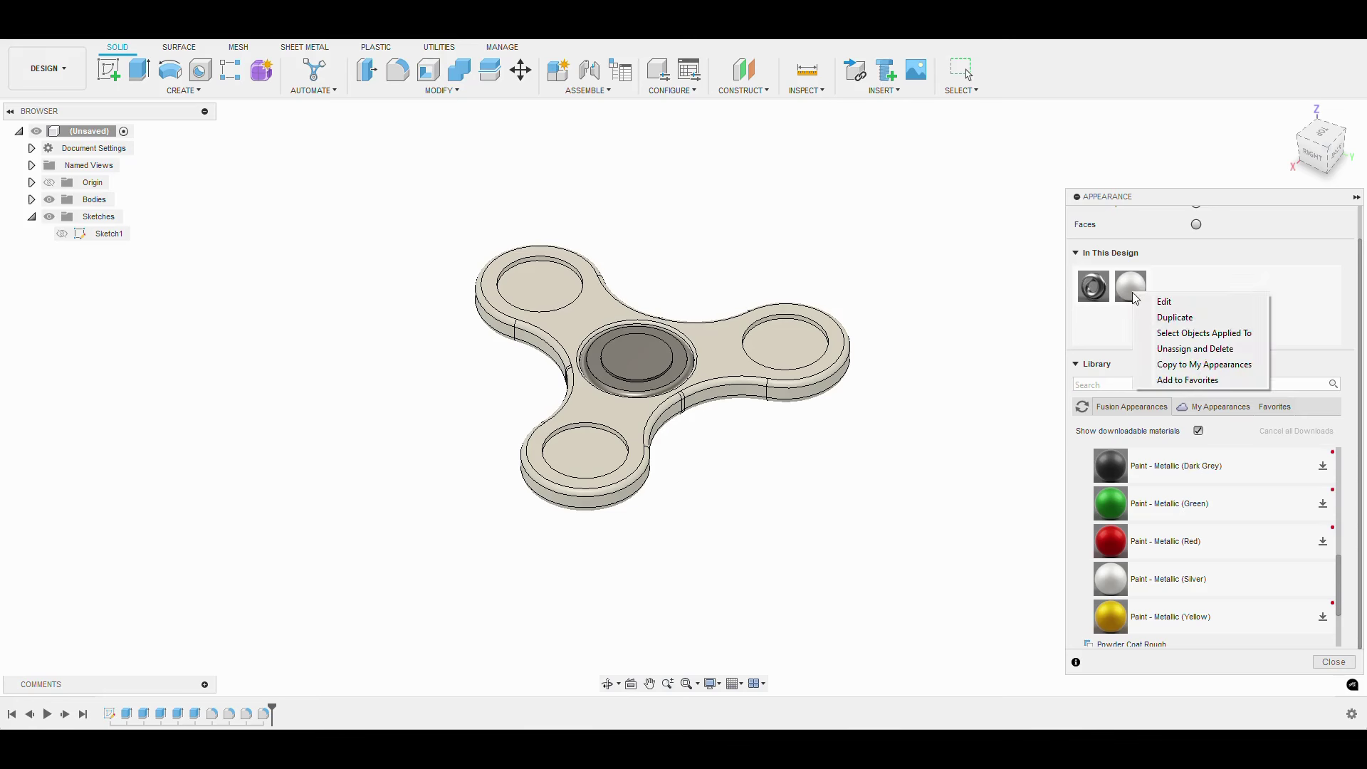
pyautogui.click(1164, 302)
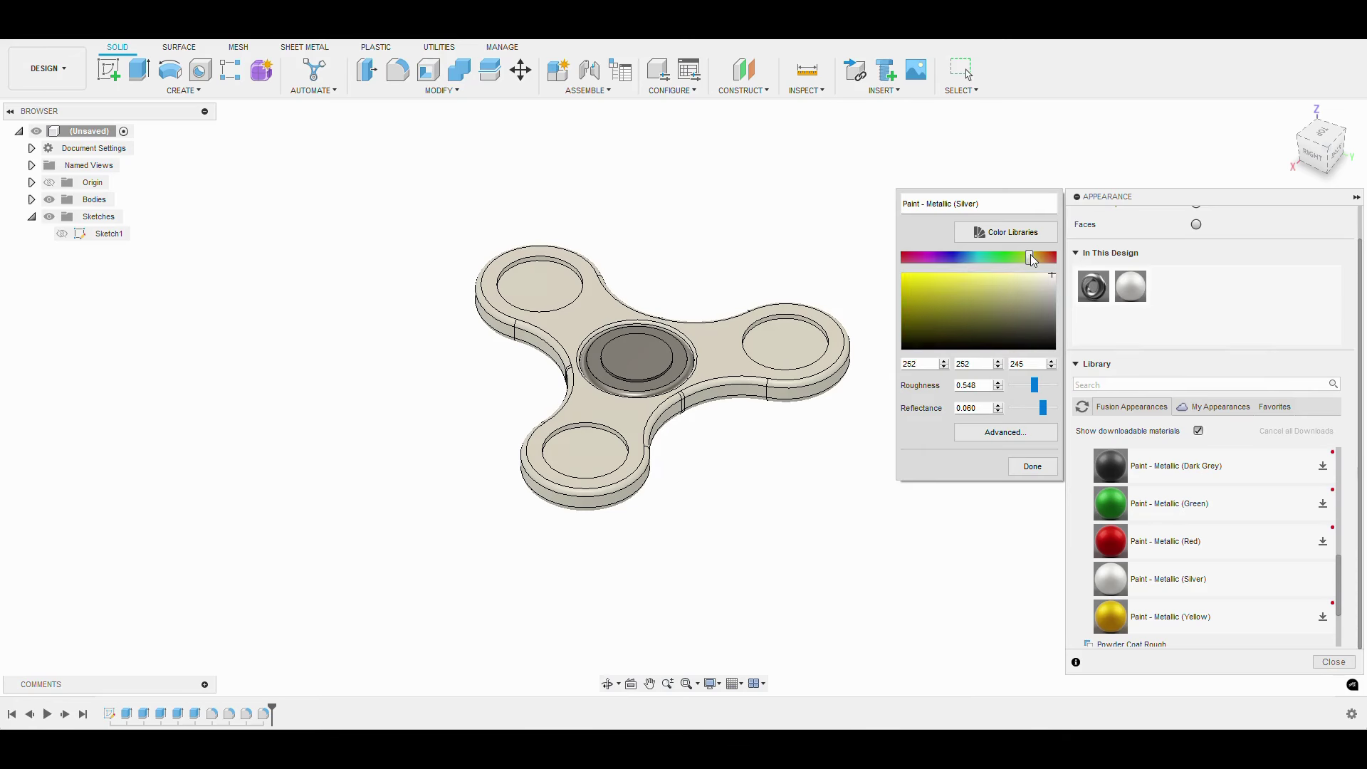
pyautogui.moveTo(1008, 260); pyautogui.dragTo(998, 260)
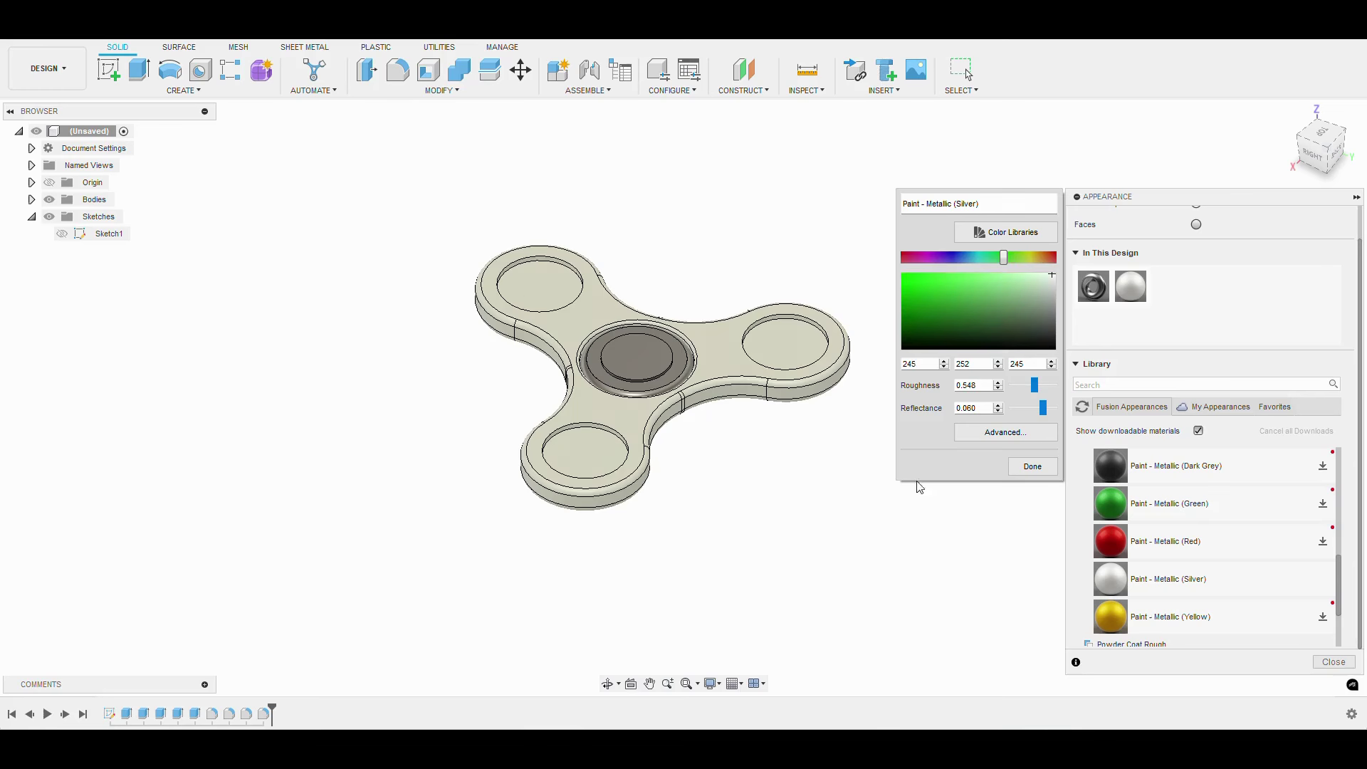
pyautogui.moveTo(1004, 258)
pyautogui.mouseDown()
pyautogui.moveTo(969, 264)
pyautogui.moveTo(1024, 258)
pyautogui.mouseUp()
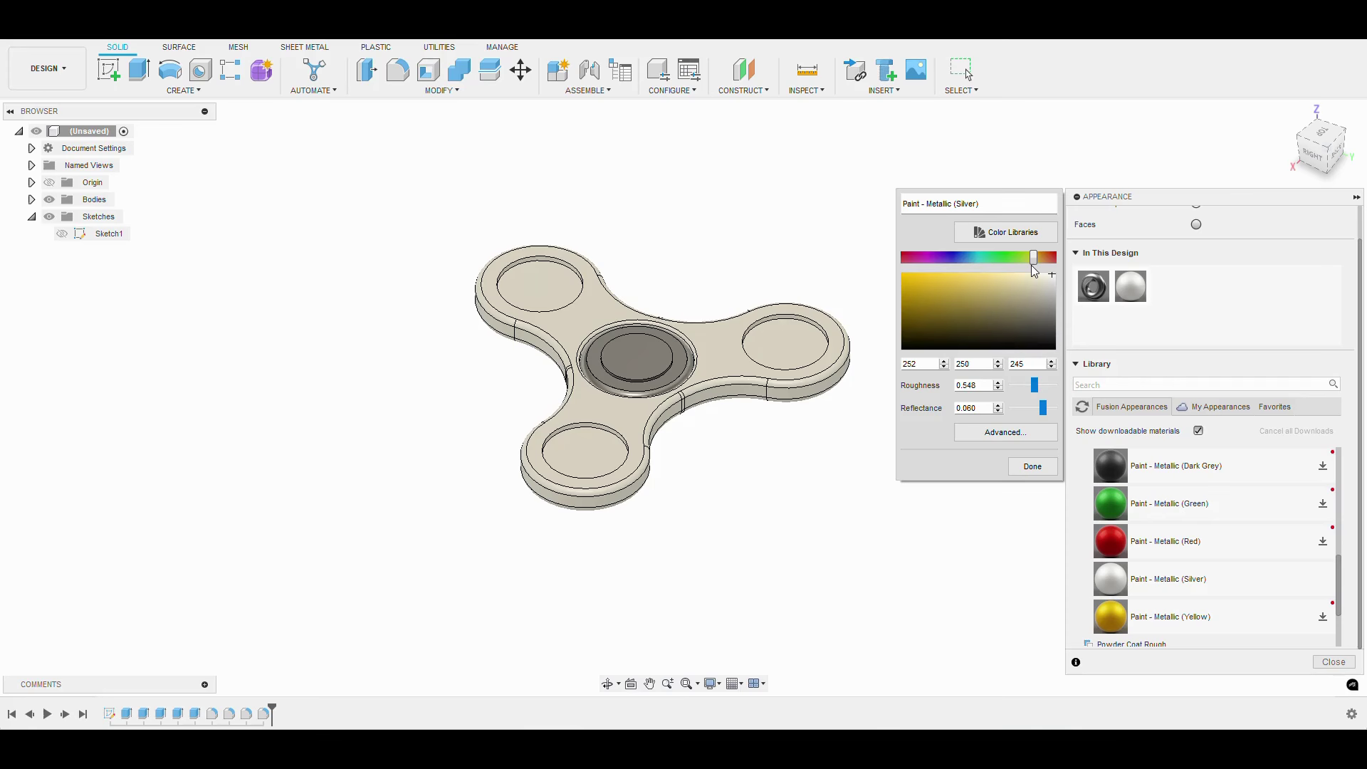
pyautogui.click(963, 295)
pyautogui.moveTo(963, 294); pyautogui.dragTo(944, 282)
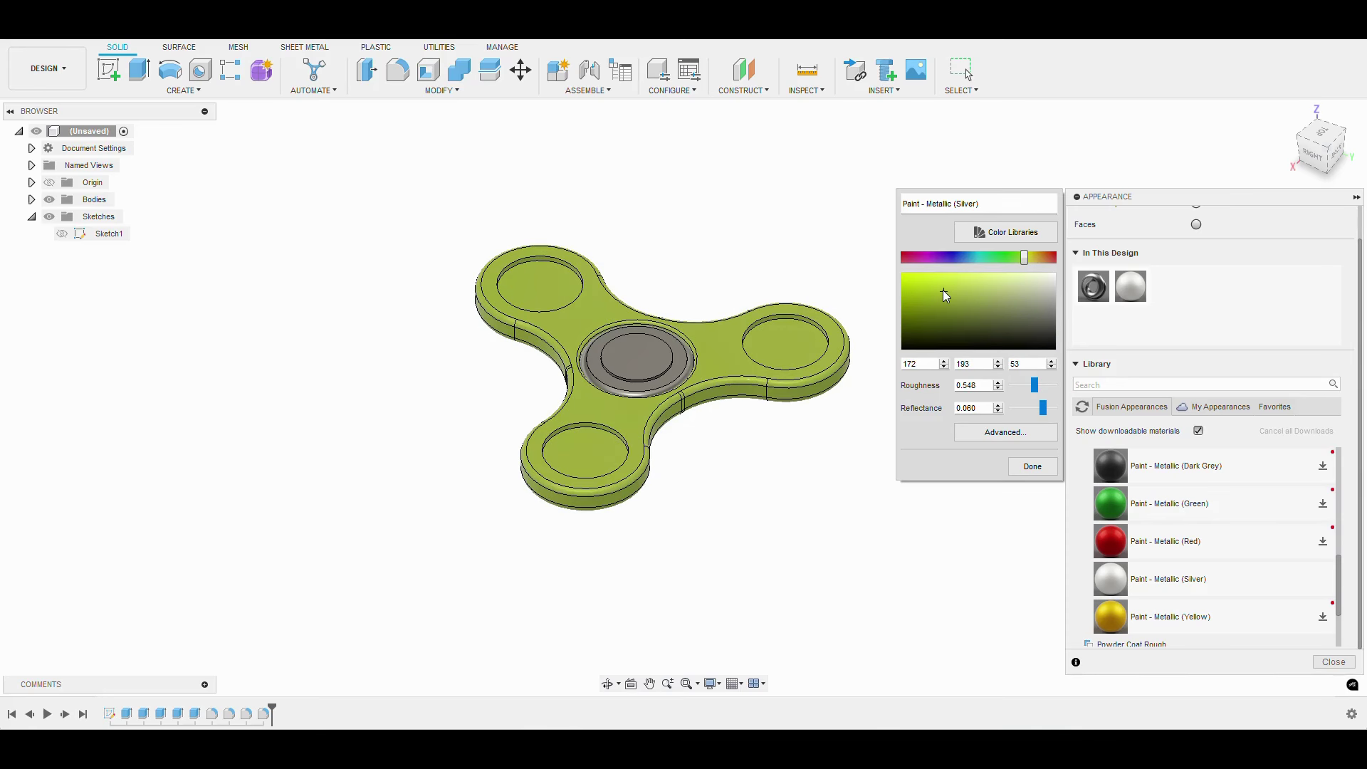
pyautogui.click(977, 257)
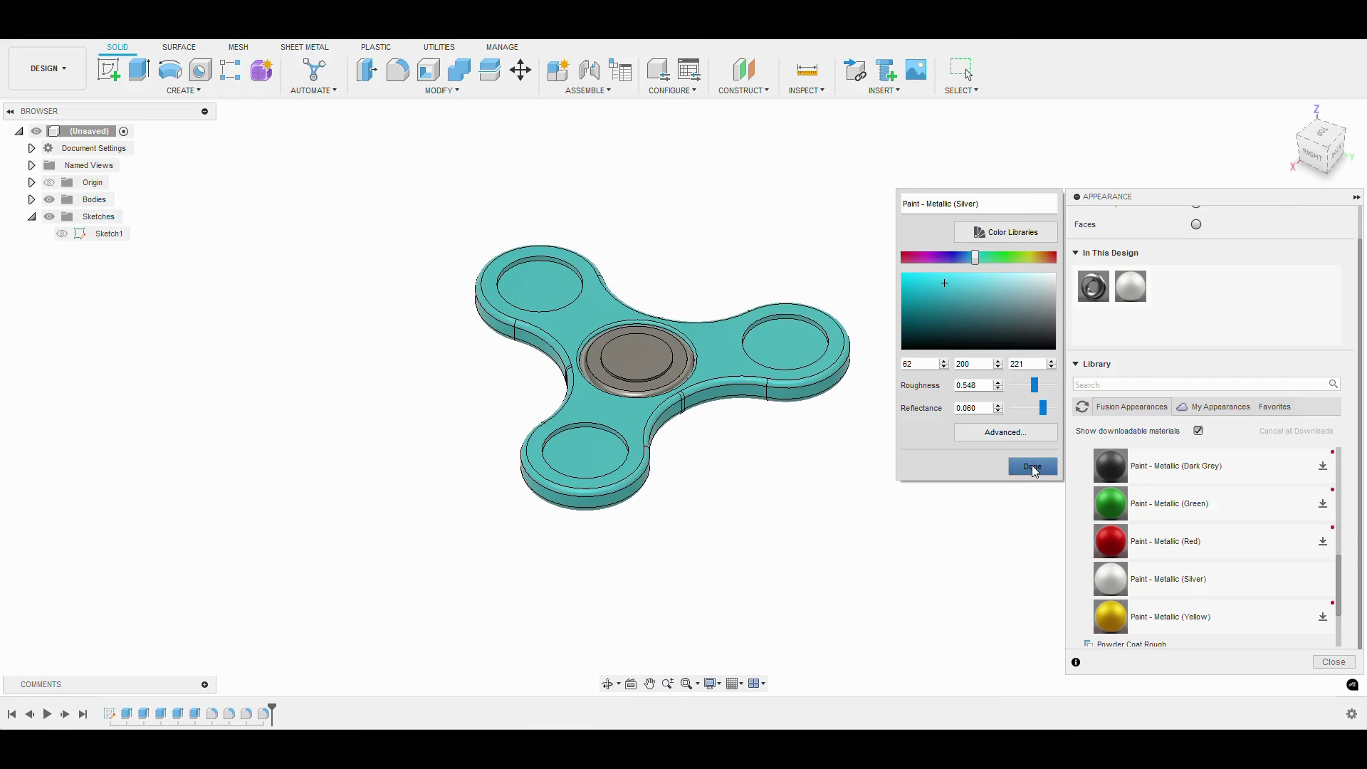
pyautogui.click(1033, 467)
pyautogui.click(1323, 543)
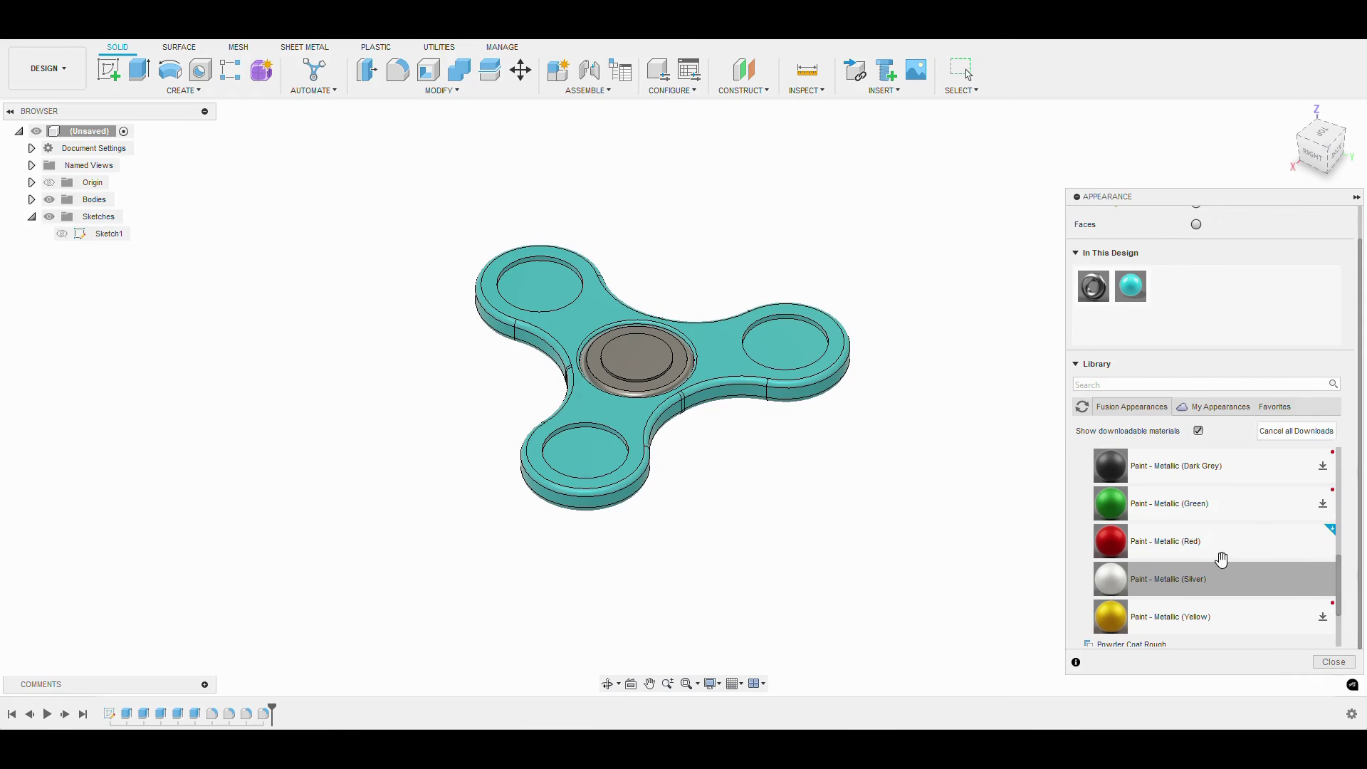
# Step: Apply Metallic Red paint to the centre hub and close the Appearance panel
pyautogui.moveTo(1217, 541); pyautogui.dragTo(644, 364)
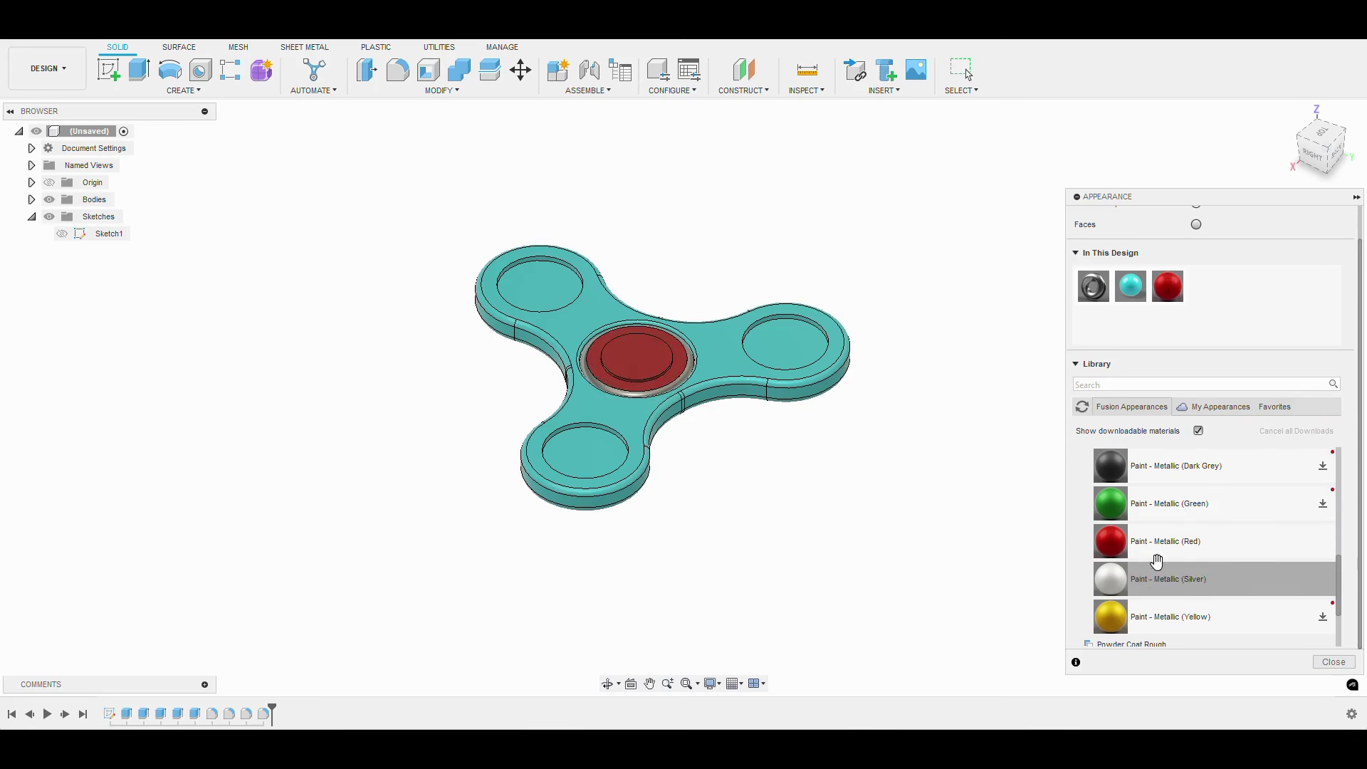
pyautogui.moveTo(1165, 581)
pyautogui.mouseDown()
pyautogui.moveTo(797, 477)
pyautogui.moveTo(685, 368)
pyautogui.mouseUp()
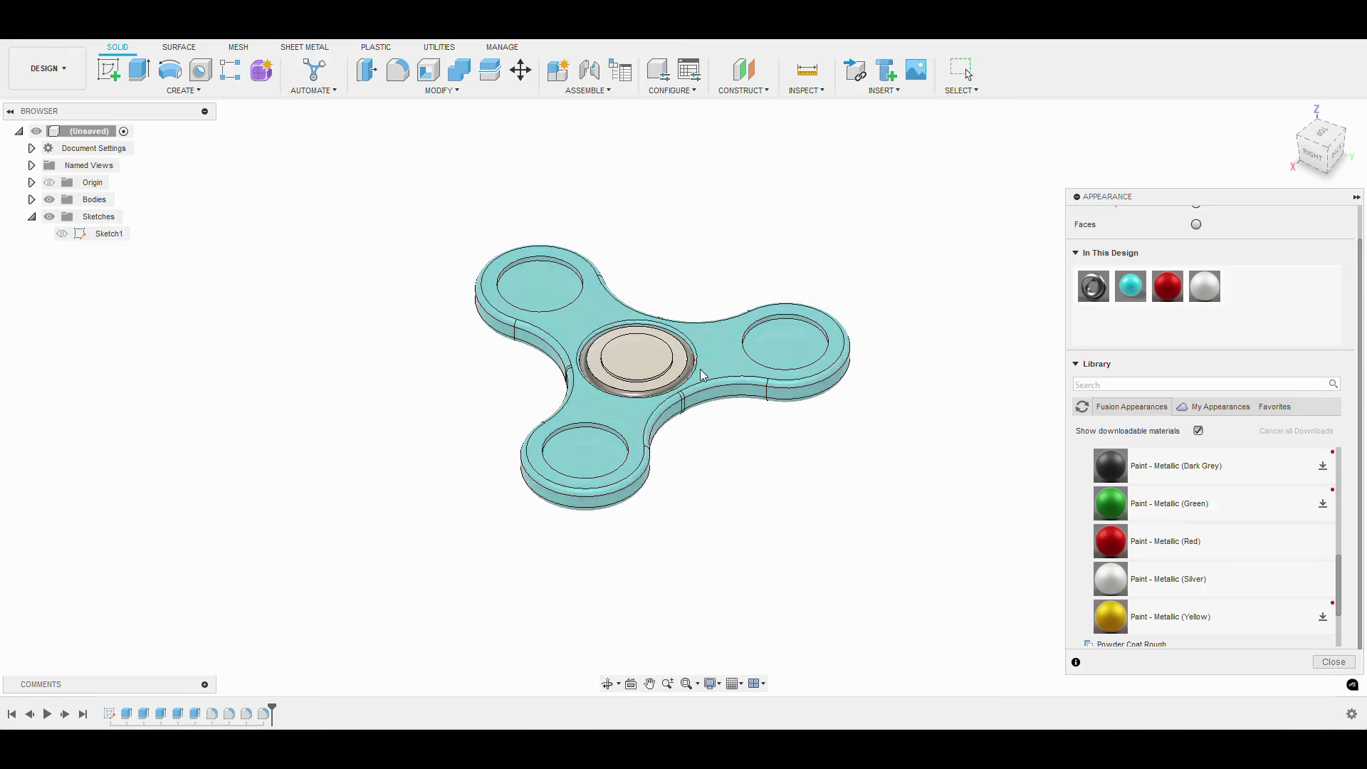
pyautogui.moveTo(1182, 542); pyautogui.dragTo(651, 396)
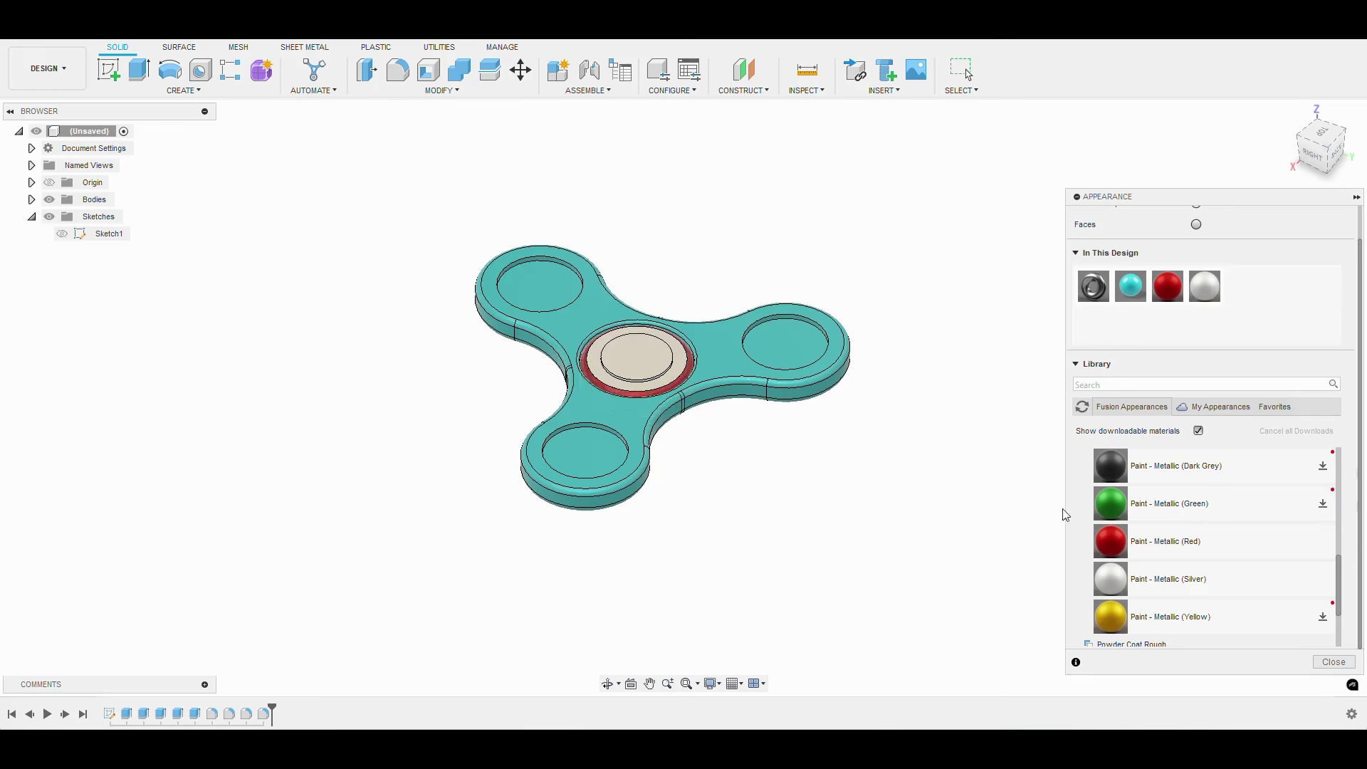
pyautogui.moveTo(1173, 618)
pyautogui.mouseDown()
pyautogui.moveTo(1022, 559)
pyautogui.moveTo(1162, 579)
pyautogui.moveTo(1163, 558)
pyautogui.moveTo(848, 482)
pyautogui.moveTo(642, 352)
pyautogui.mouseUp()
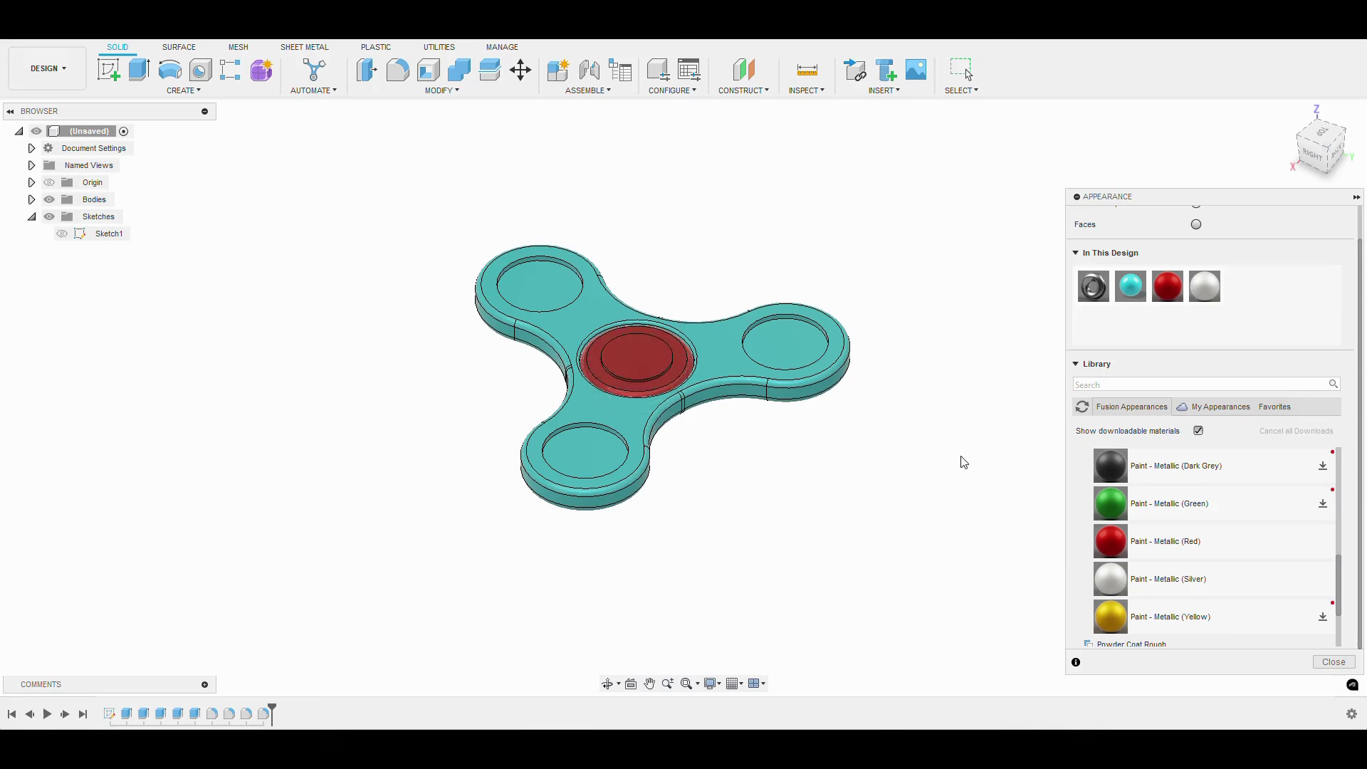
pyautogui.click(1334, 661)
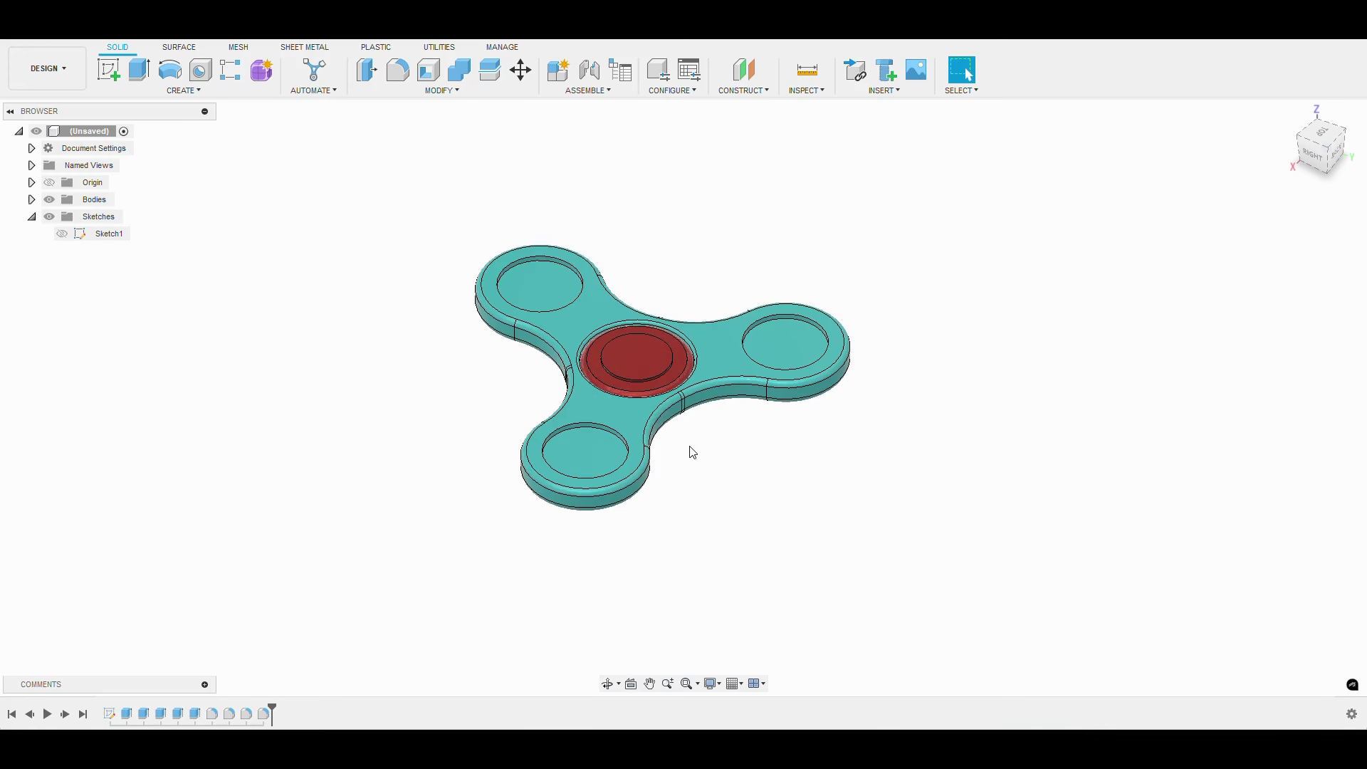
# Step: Orbit the finished teal spinner with its red hub down to a front view
pyautogui.moveTo(690, 452)
pyautogui.keyDown('shift'); pyautogui.mouseDown(button='middle')
pyautogui.moveTo(834, 416)
pyautogui.moveTo(903, 351)
pyautogui.moveTo(955, 358)
pyautogui.moveTo(1016, 446)
pyautogui.moveTo(1217, 460)
pyautogui.moveTo(1197, 456)
pyautogui.mouseUp(button='middle'); pyautogui.keyUp('shift')
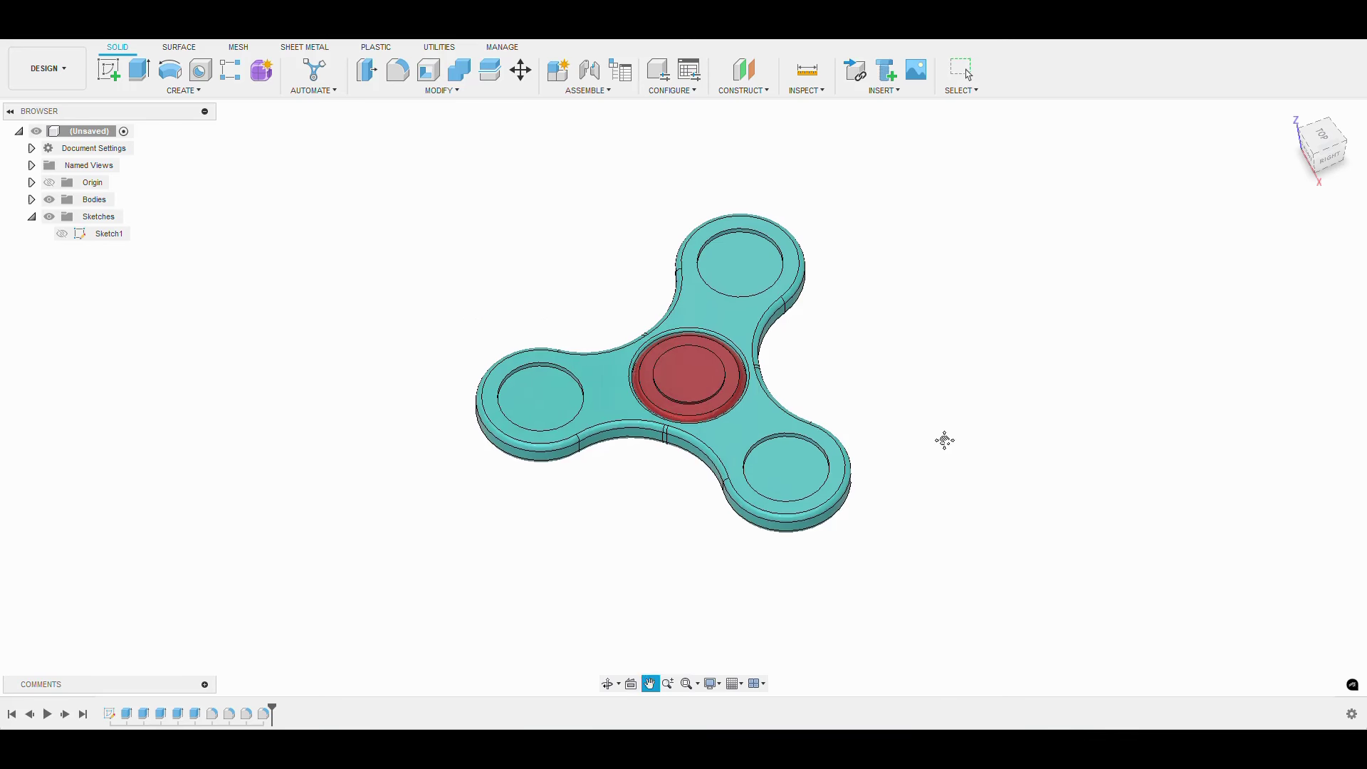